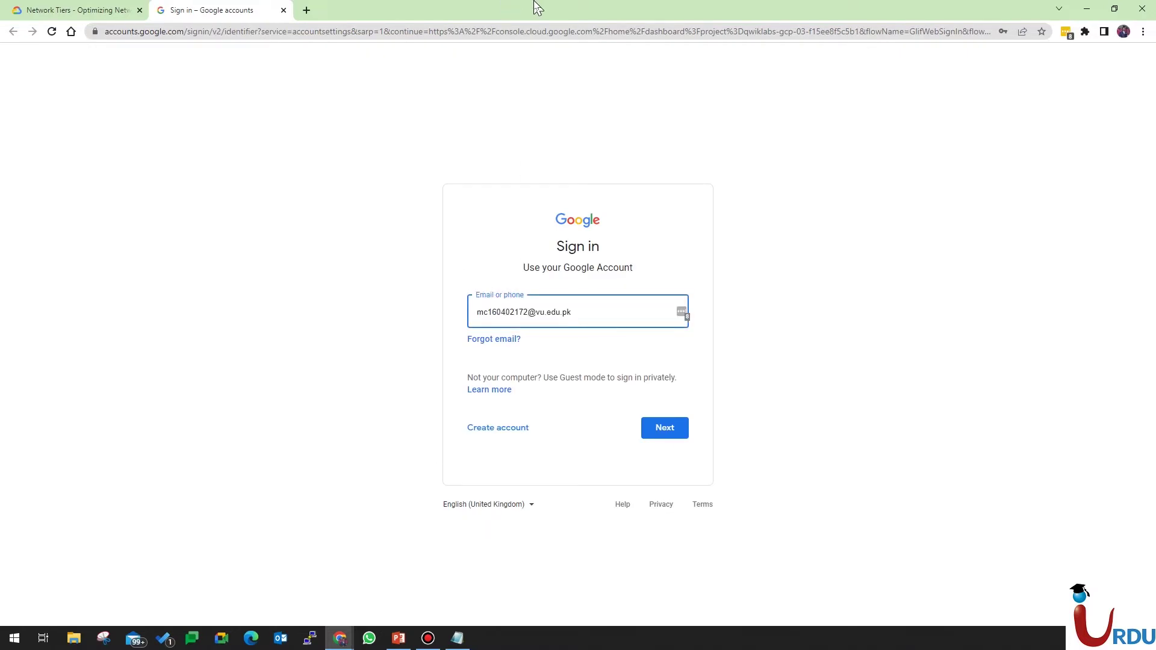
# Decline the separate Chrome profile for the lab account and continue to the Google Cloud dashboard.
pyautogui.moveTo(538, 8)
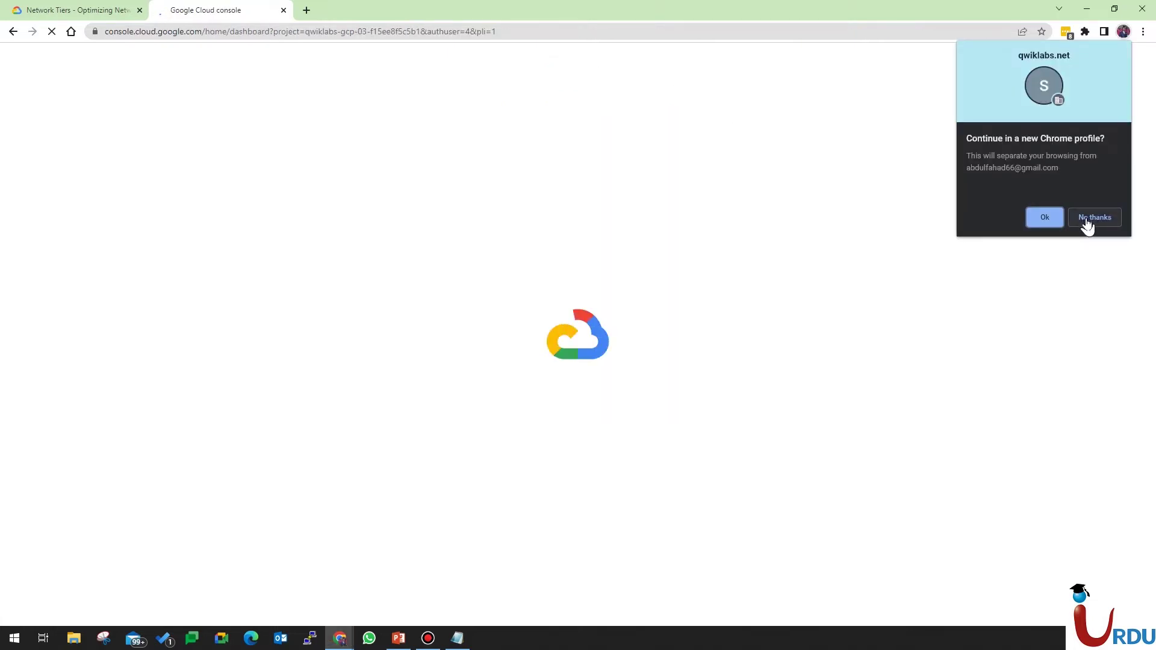
pyautogui.click(1085, 223)
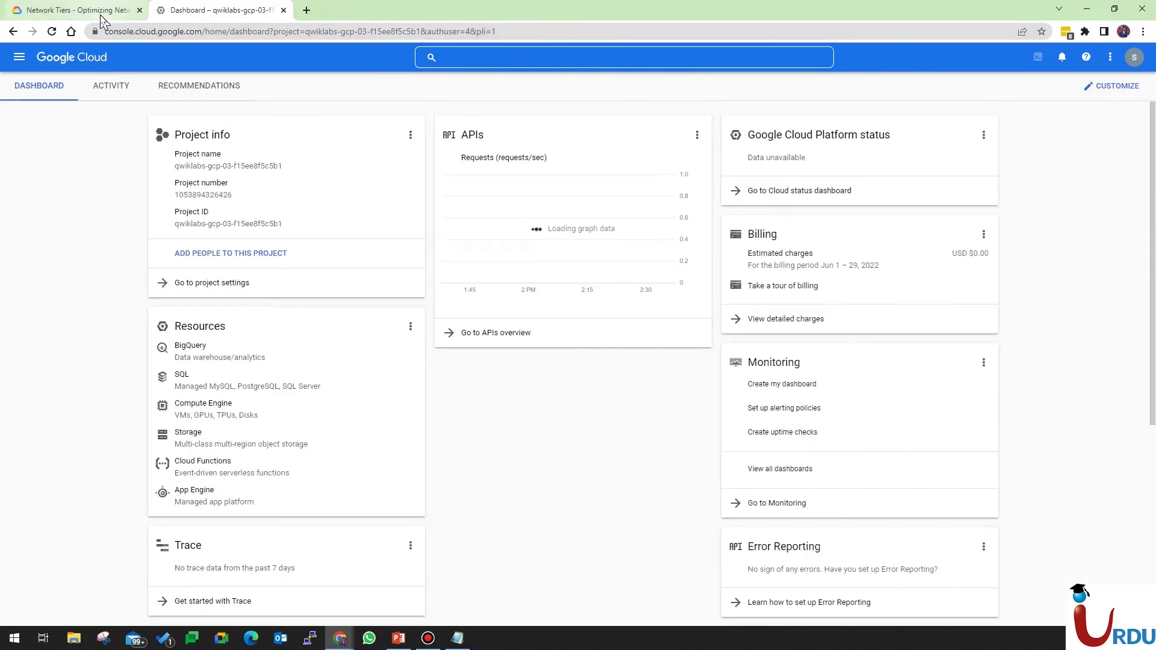
pyautogui.moveTo(652, 7)
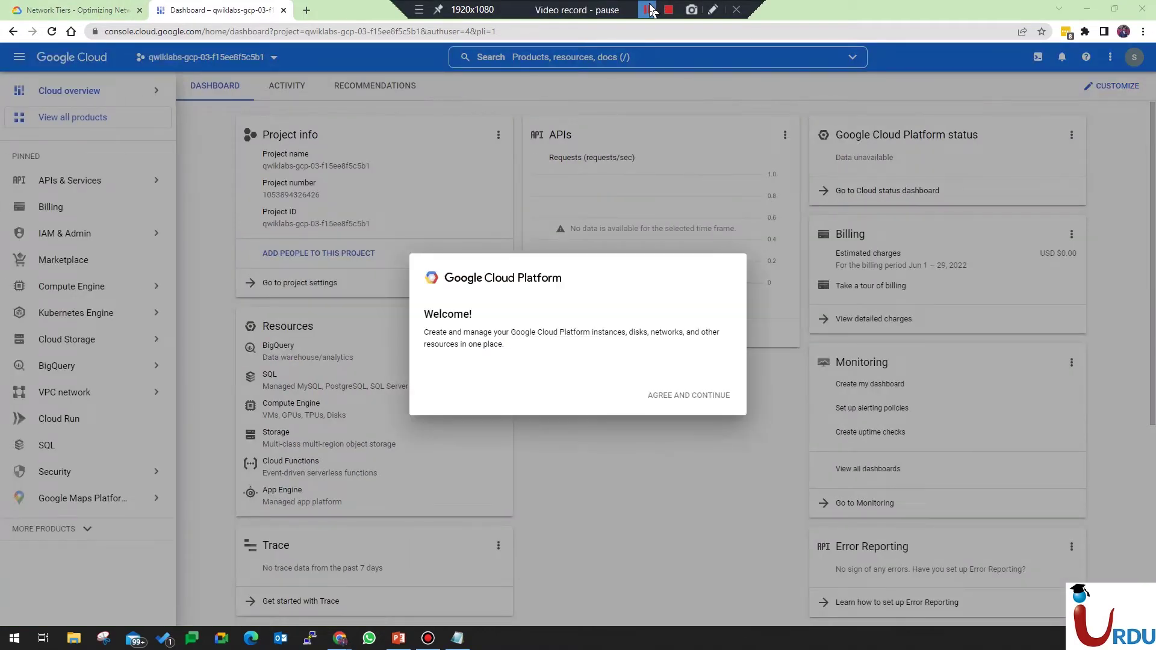
pyautogui.click(651, 11)
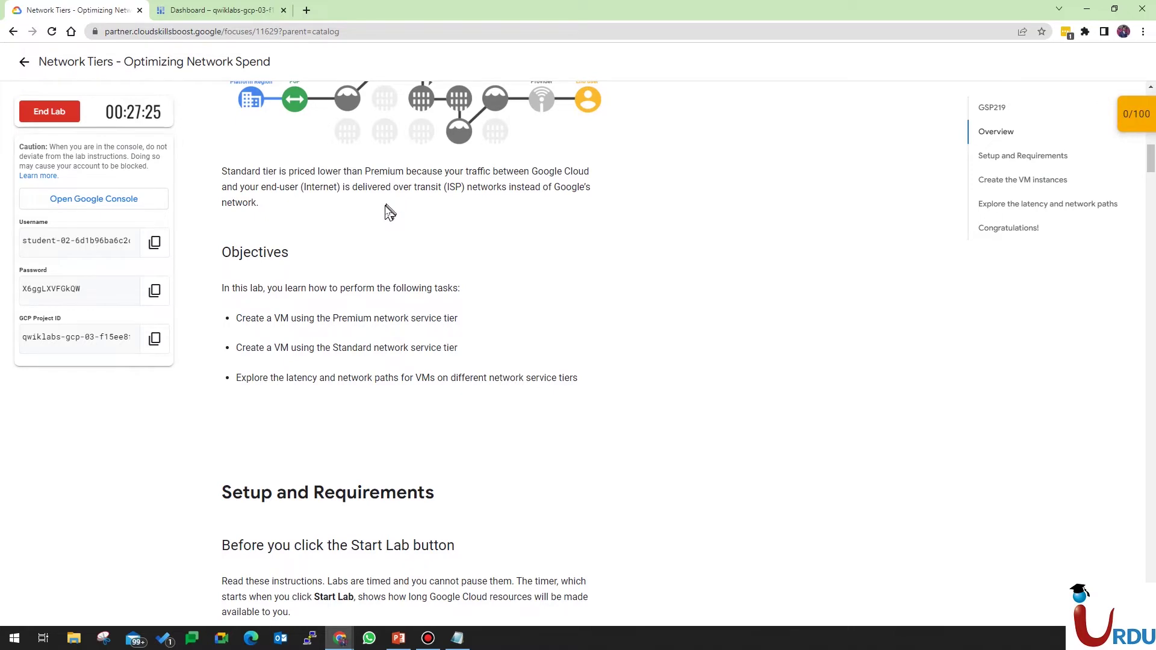
# Agree to the Google Cloud Terms of Service for Pakistan, opt in to email updates, and dismiss the support tools callout.
pyautogui.scroll(3, 387, 211)
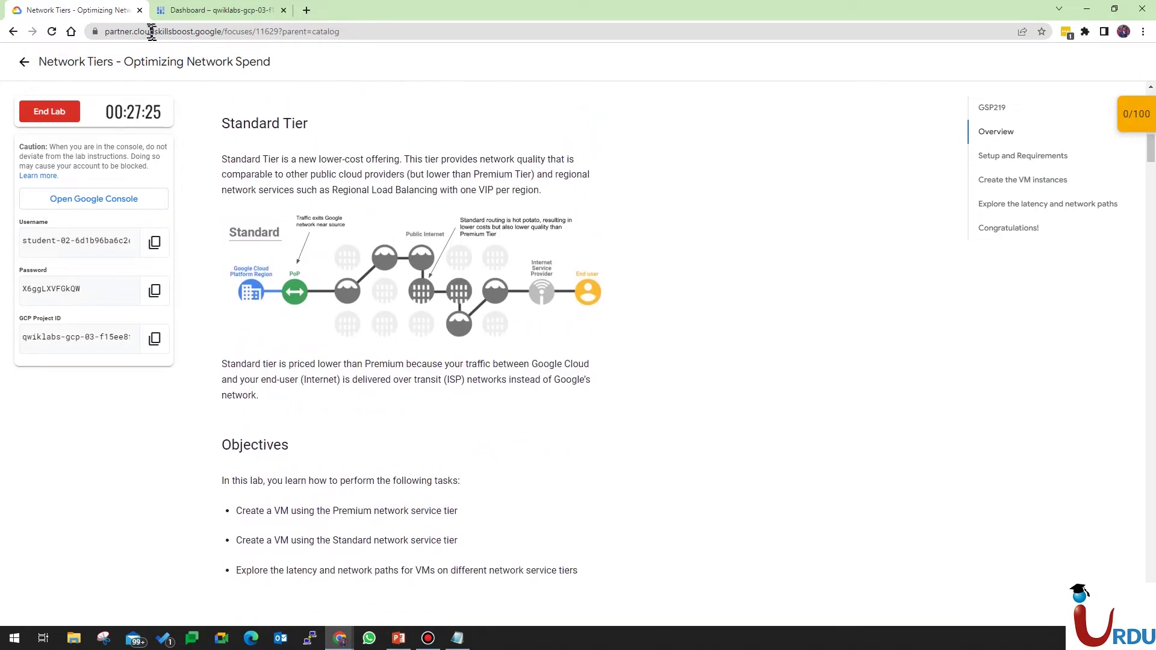
pyautogui.click(185, 14)
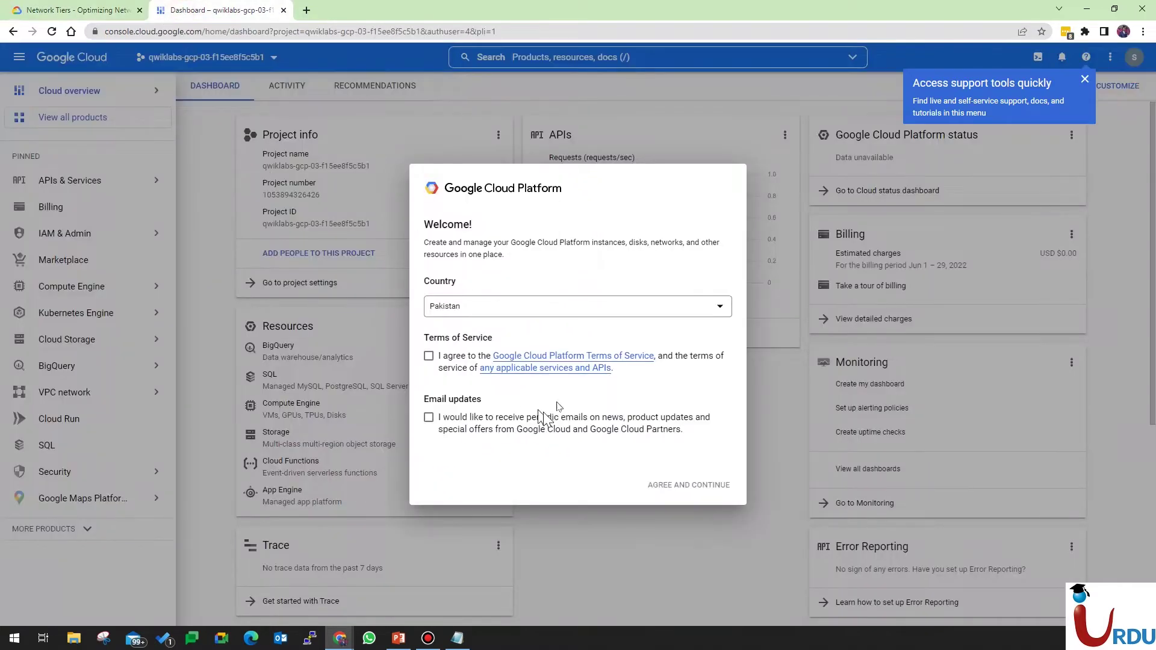
pyautogui.click(428, 356)
pyautogui.click(428, 417)
pyautogui.click(654, 485)
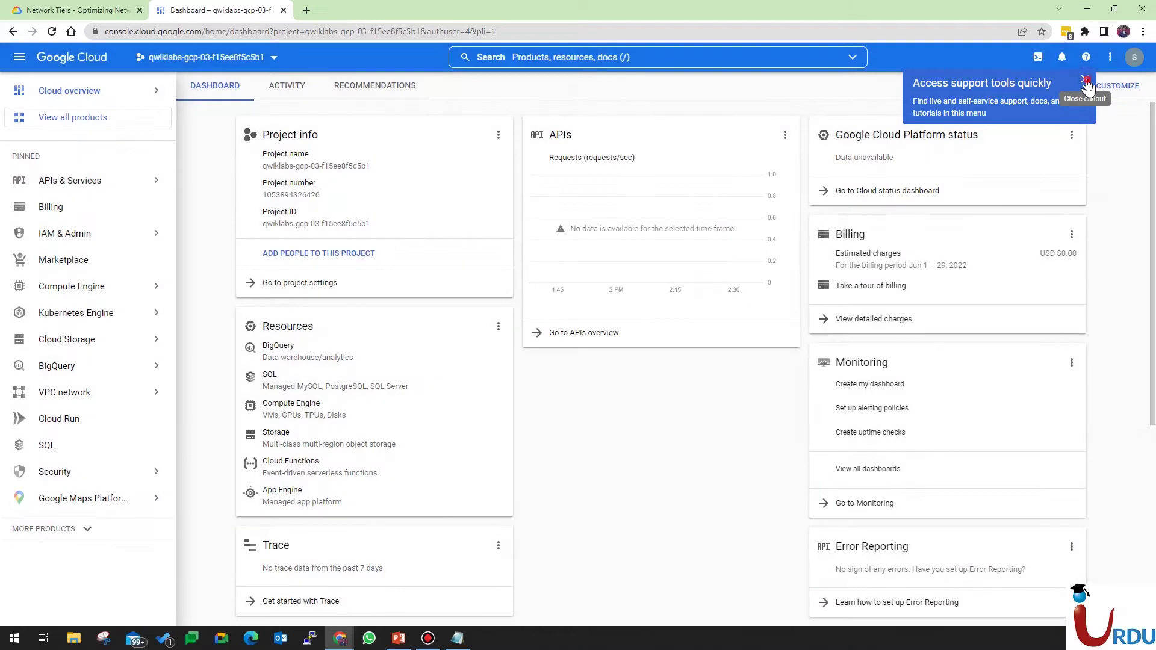
pyautogui.click(1084, 79)
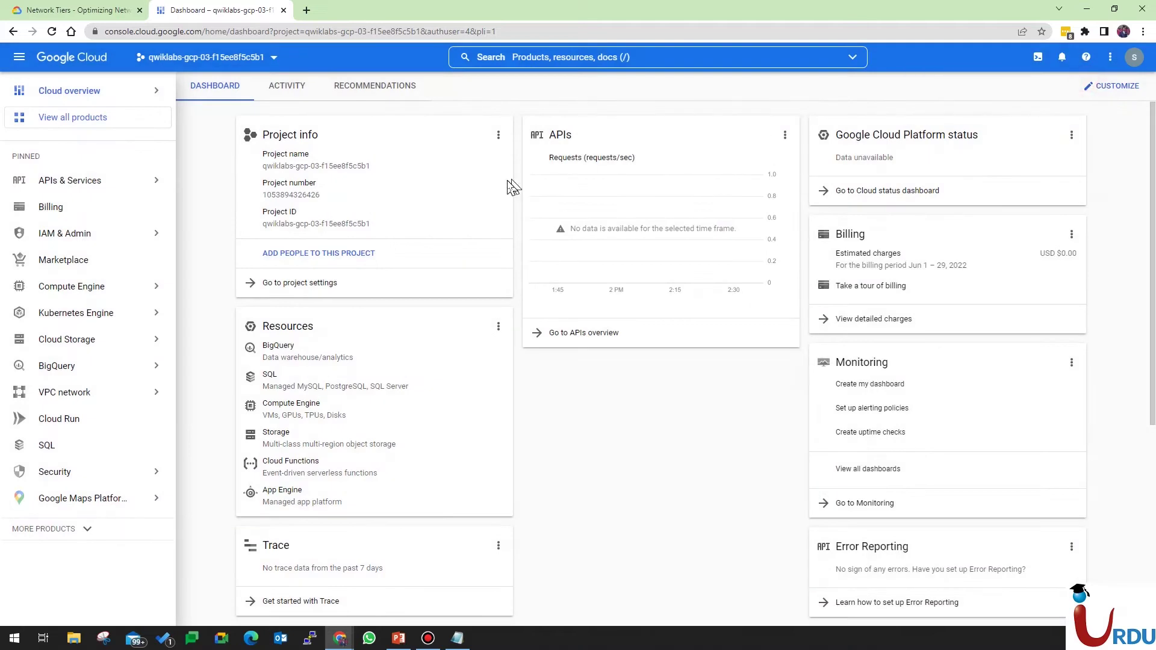
# Return to the lab page and open the Standard Tier network diagram in a new browser tab.
pyautogui.moveTo(509, 123); pyautogui.dragTo(470, 120)
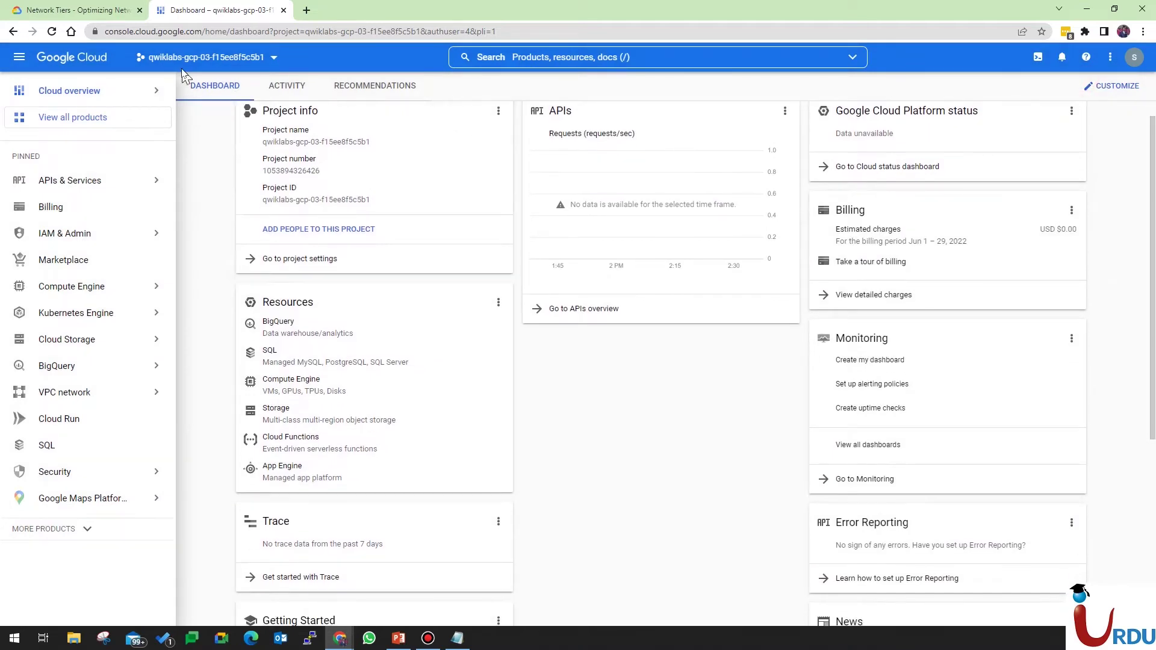
pyautogui.click(104, 14)
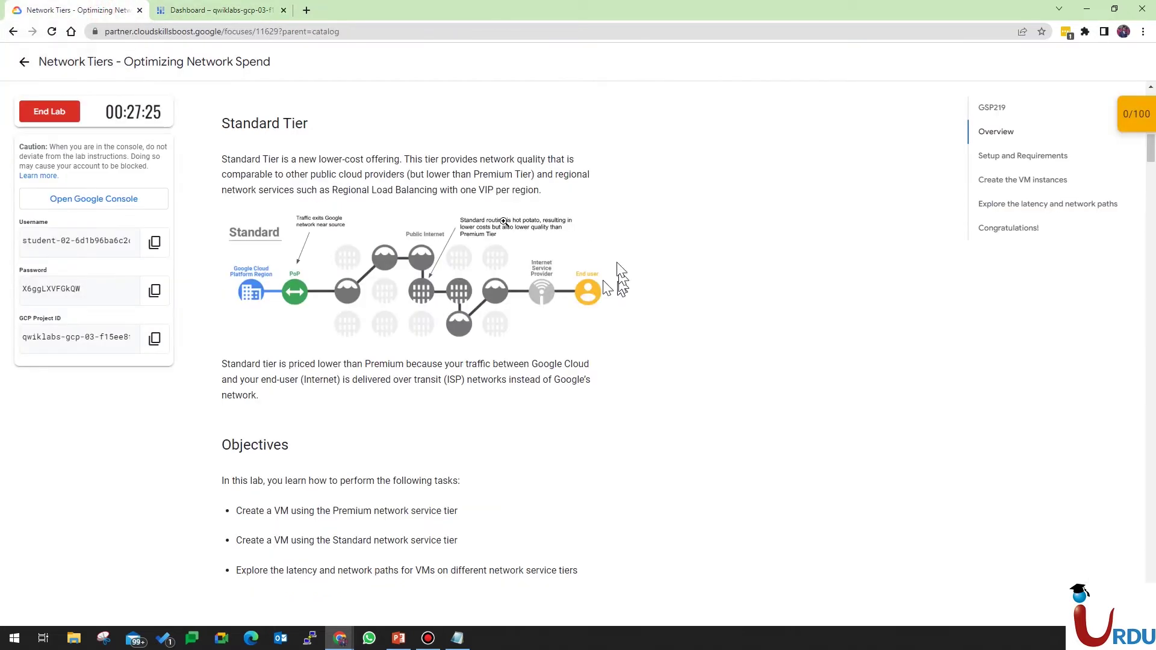
pyautogui.scroll(1, 343, 211)
pyautogui.rightClick(337, 305)
pyautogui.click(373, 313)
pyautogui.moveTo(549, 6)
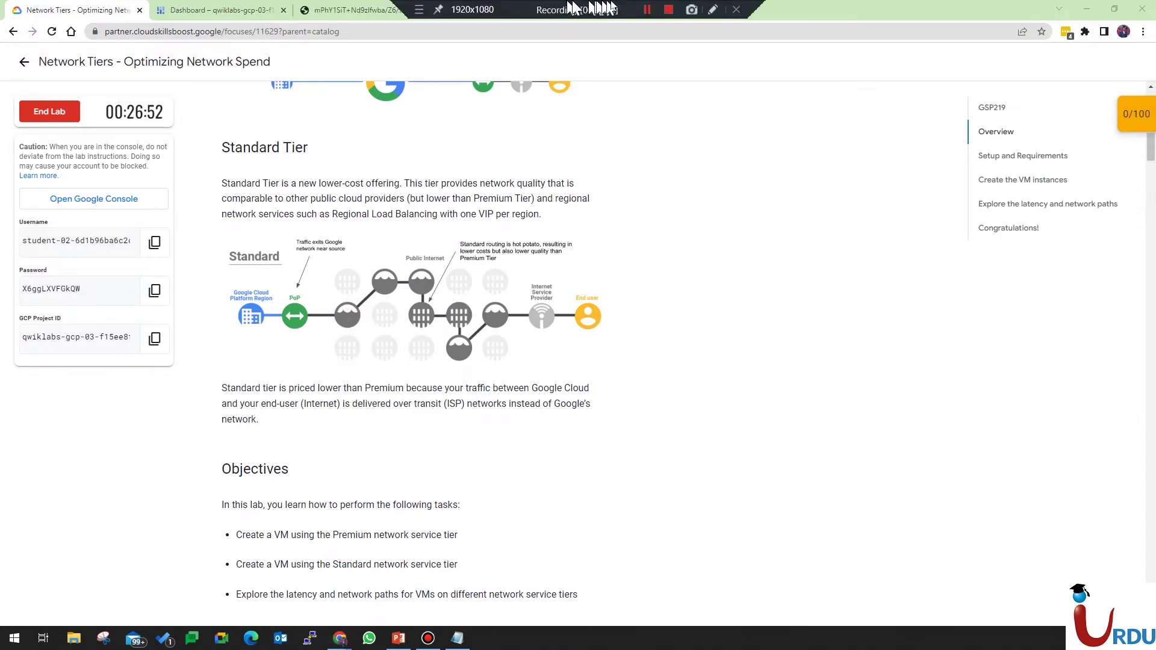
# Delete both existing VM instances, vm-premium and vm-standard, in Compute Engine.
pyautogui.click(645, 9)
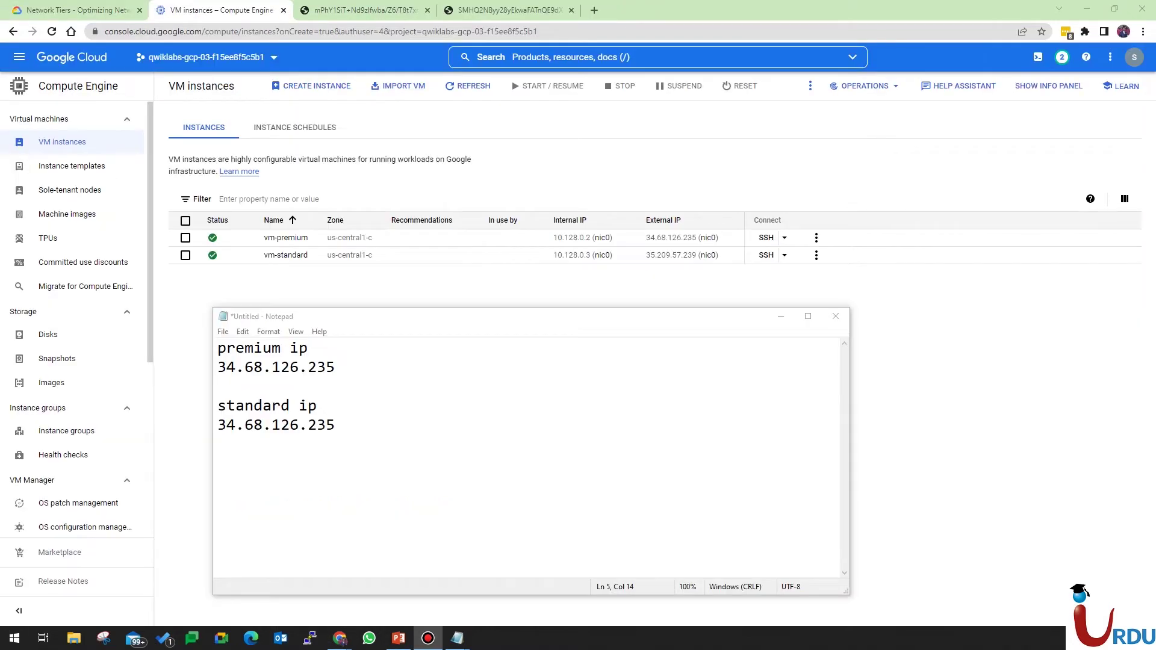
pyautogui.click(939, 345)
pyautogui.click(111, 21)
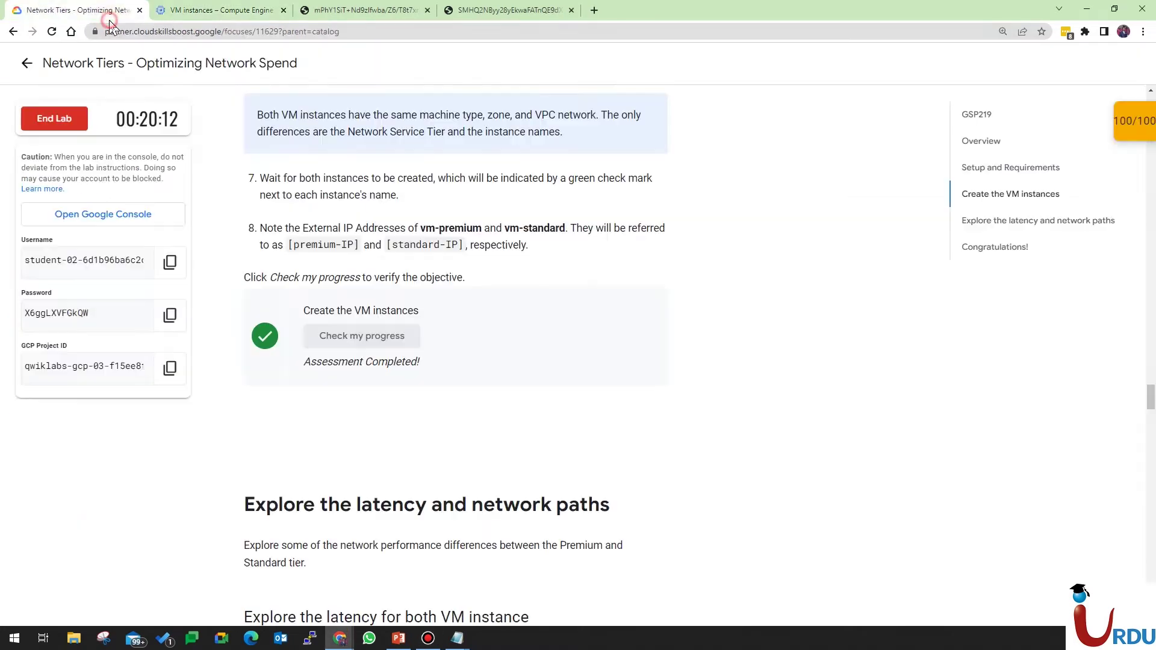
pyautogui.moveTo(1150, 388); pyautogui.dragTo(1142, 218)
pyautogui.click(226, 10)
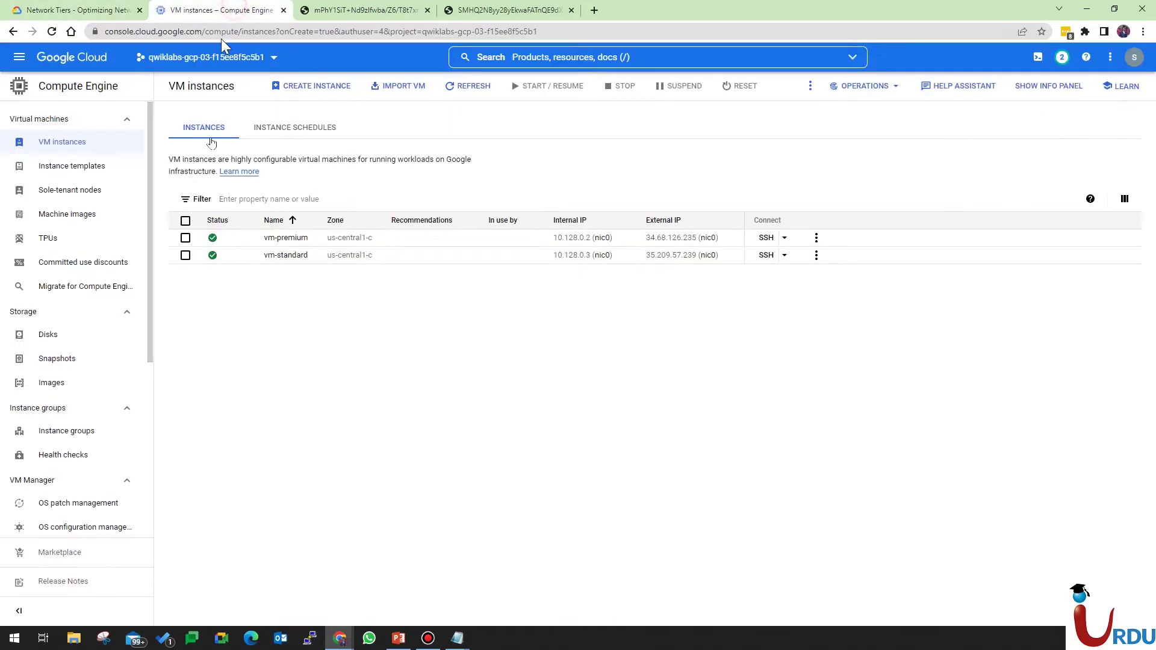
pyautogui.click(186, 221)
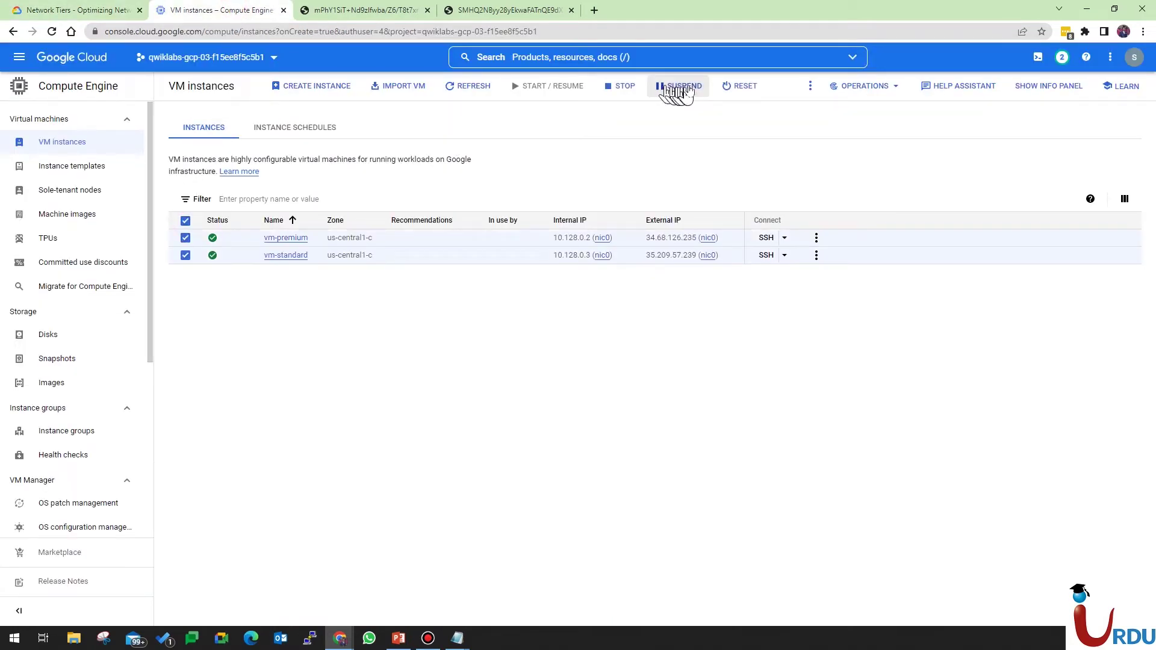
pyautogui.click(800, 86)
pyautogui.click(833, 116)
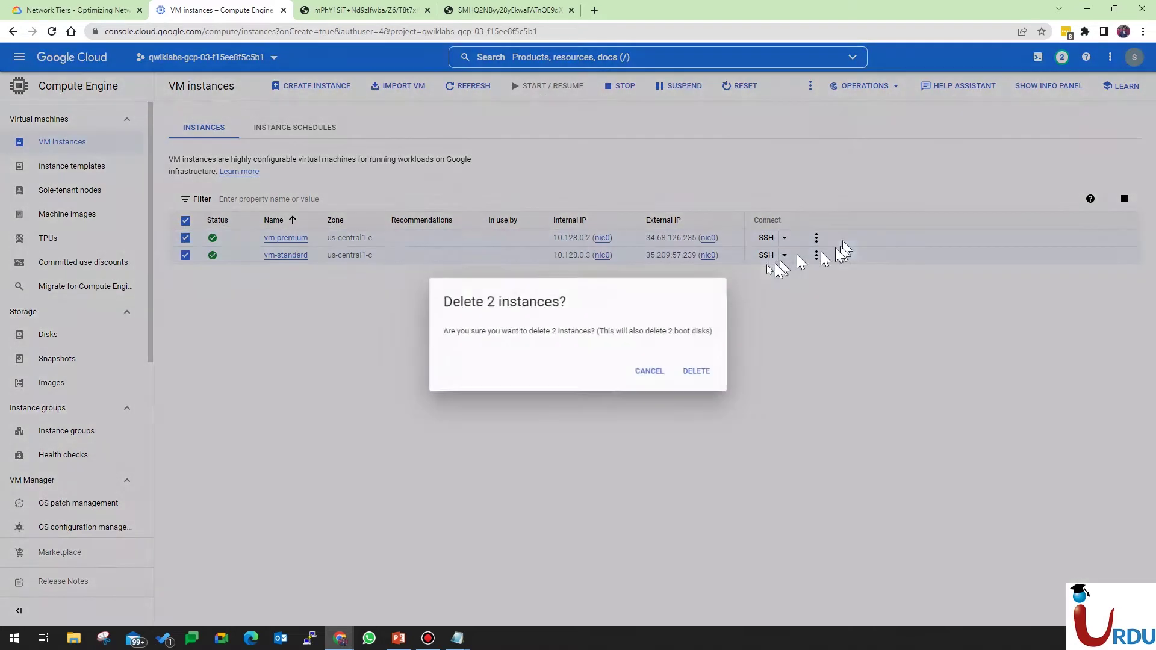
pyautogui.click(705, 373)
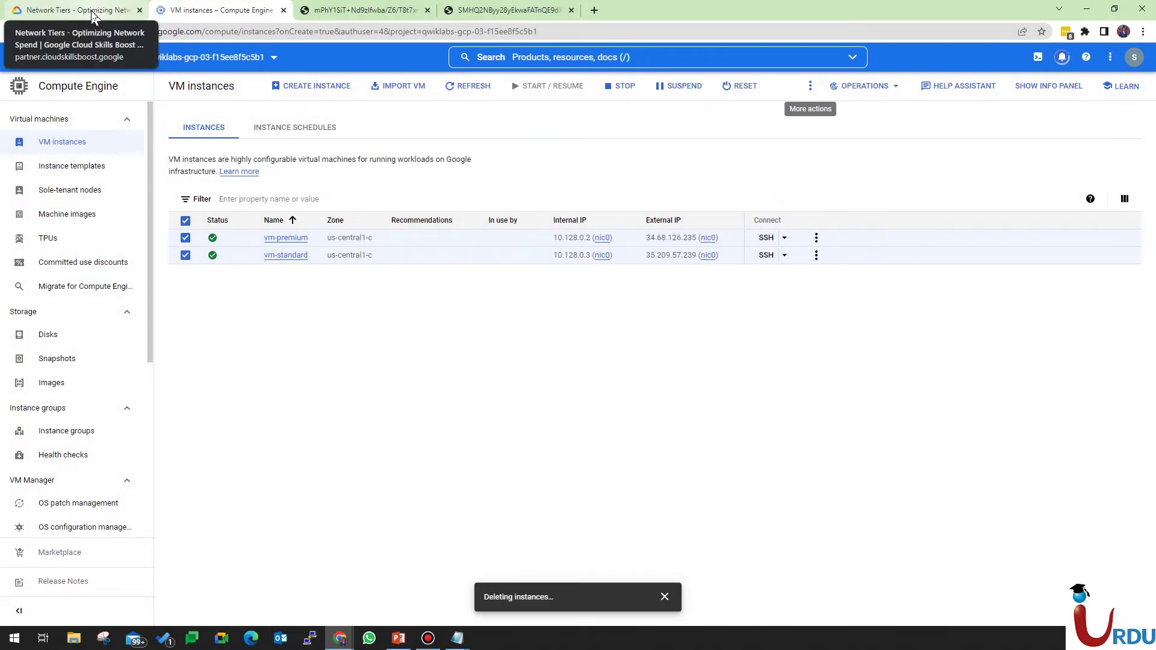
# Find the lab's VM property values, then refresh the VM instance list and start creating a new instance.
pyautogui.click(89, 11)
pyautogui.moveTo(1148, 208); pyautogui.dragTo(1151, 272)
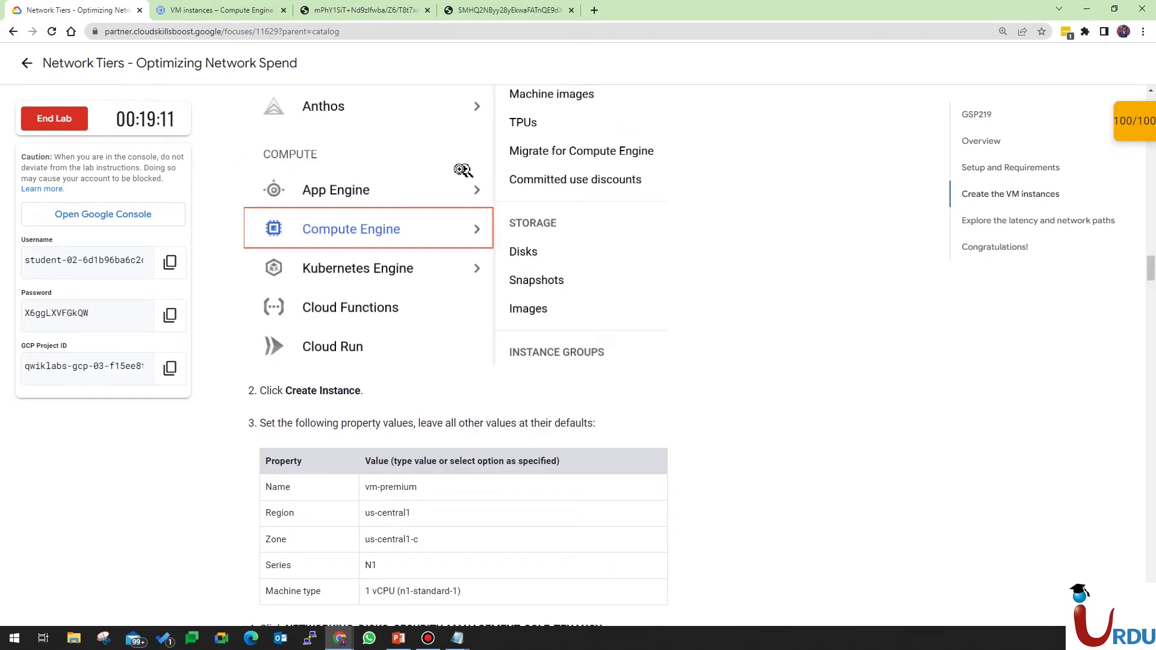
pyautogui.click(222, 10)
pyautogui.click(473, 87)
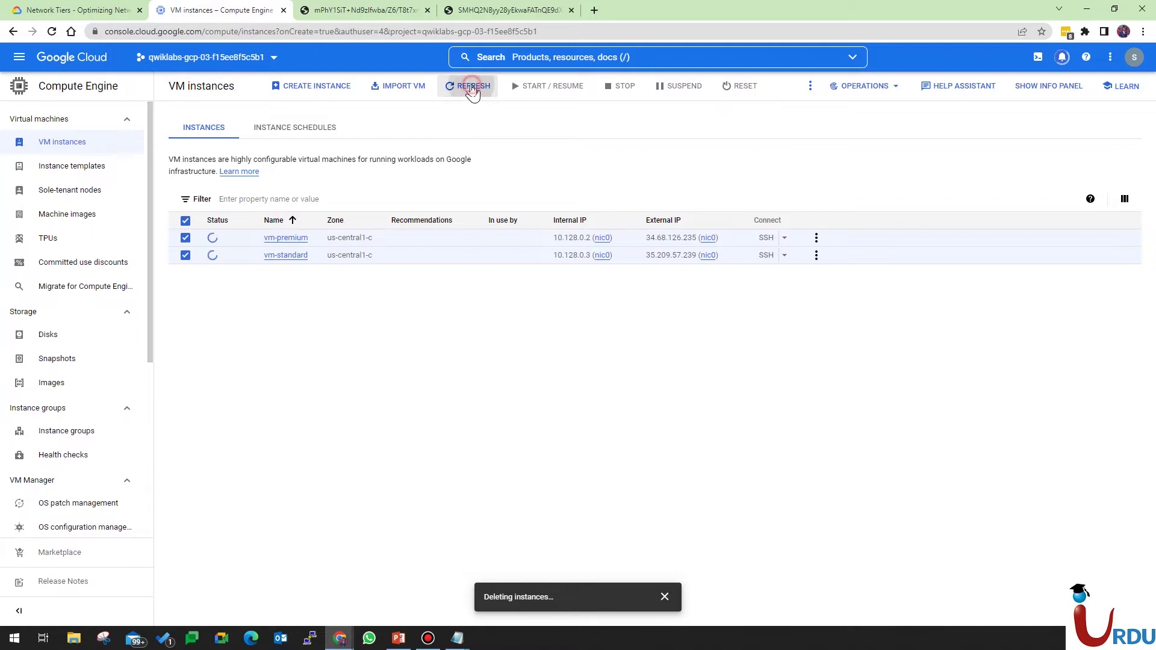
pyautogui.click(272, 91)
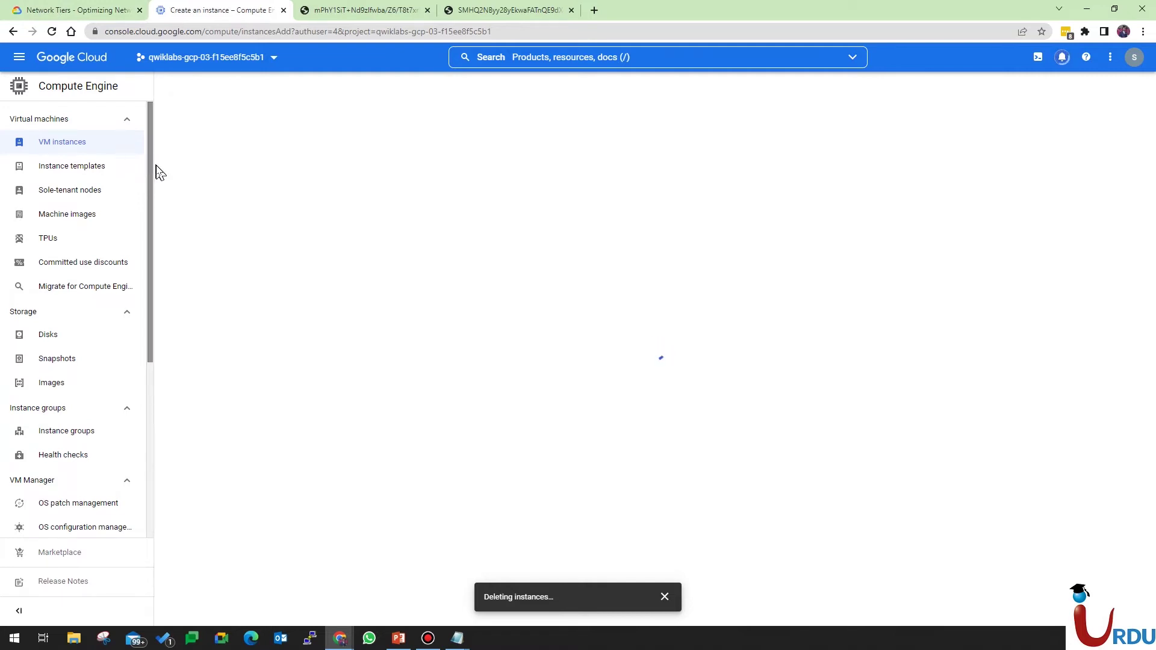
# Copy the name vm-premium from the lab's property table into the new instance's name.
pyautogui.click(77, 11)
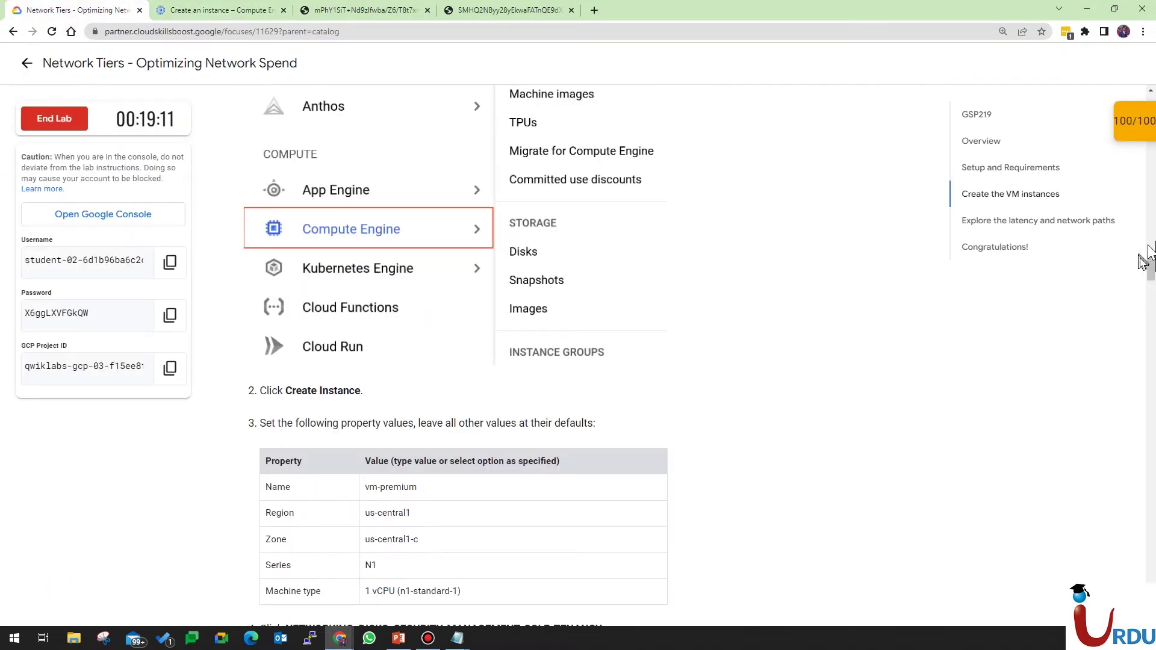
pyautogui.moveTo(1151, 270)
pyautogui.mouseDown()
pyautogui.moveTo(1151, 304)
pyautogui.moveTo(1151, 282)
pyautogui.mouseUp()
pyautogui.doubleClick(390, 199)
pyautogui.tripleClick(390, 202)
pyautogui.hotkey('ctrl', 'c')
pyautogui.click(208, 10)
pyautogui.click(271, 130)
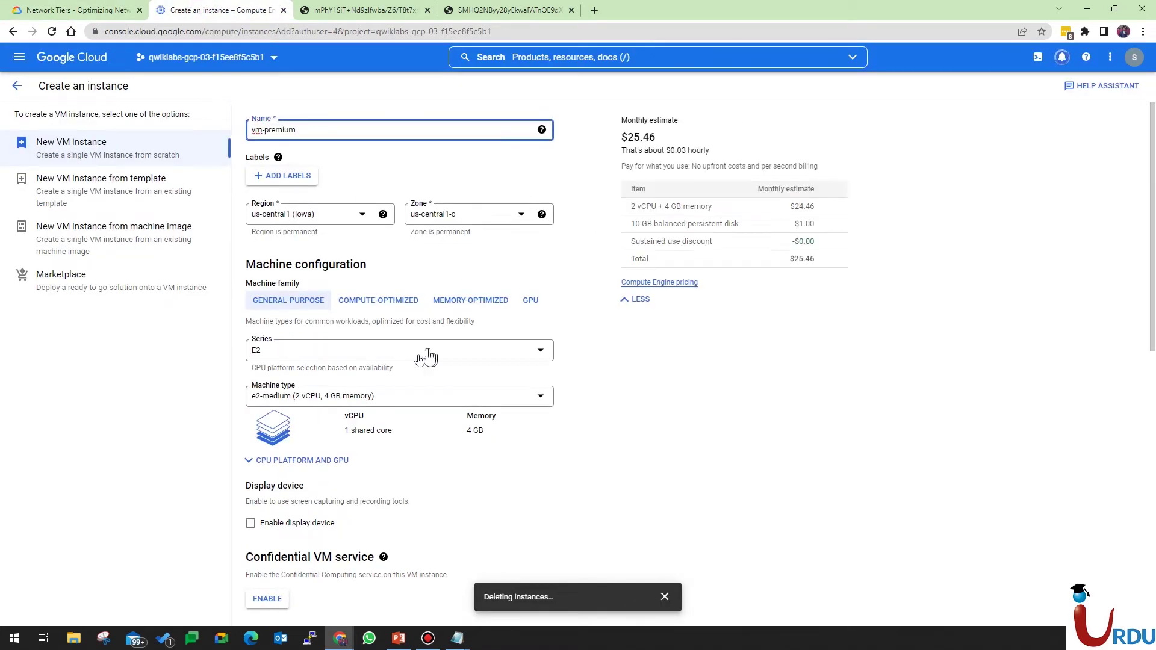
# Set the machine series of the new instance to N1.
pyautogui.click(404, 352)
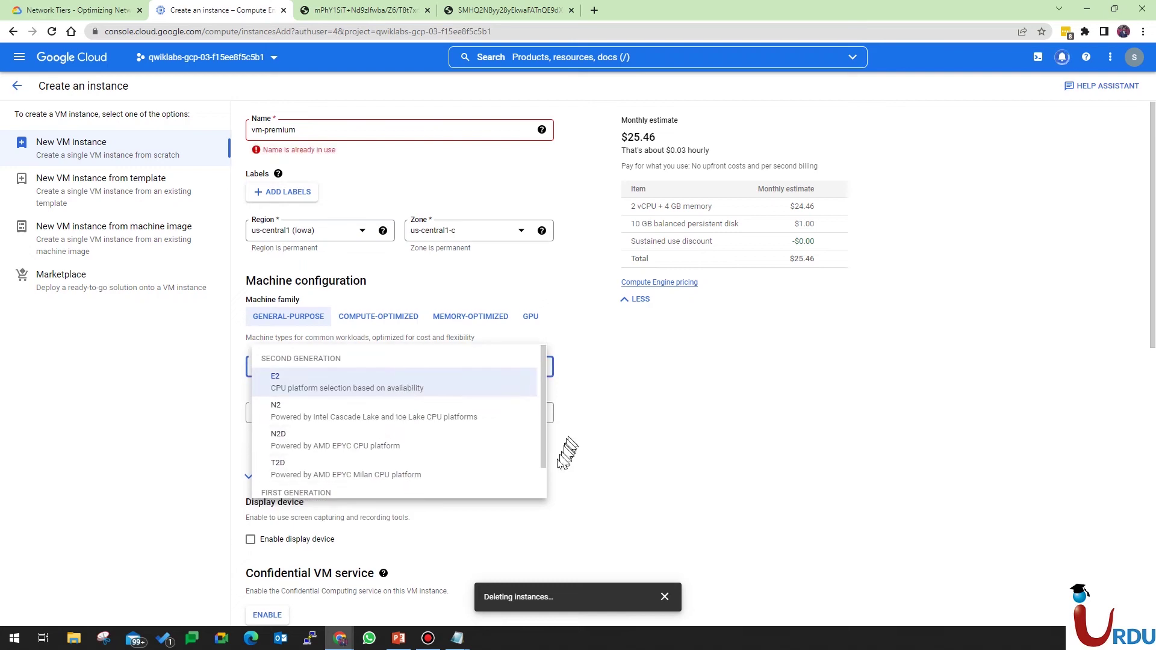
pyautogui.scroll(-1, 548, 482)
pyautogui.click(446, 486)
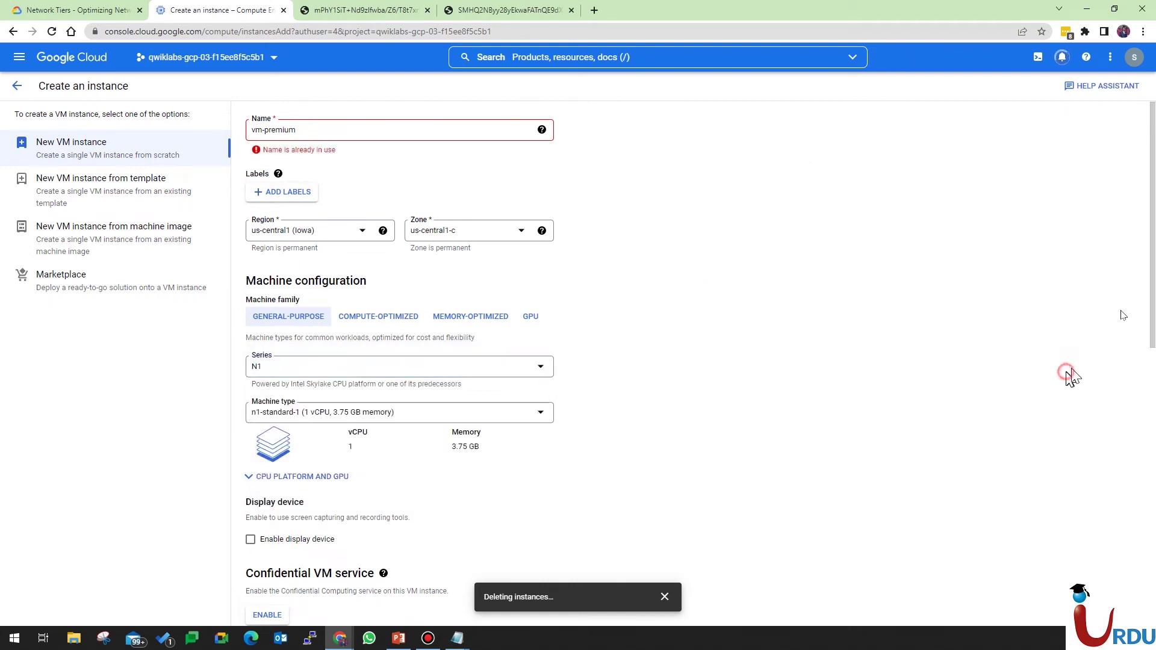
# Expand the advanced networking options and confirm the default network interface with the Premium network service tier.
pyautogui.moveTo(1150, 283); pyautogui.dragTo(1150, 562)
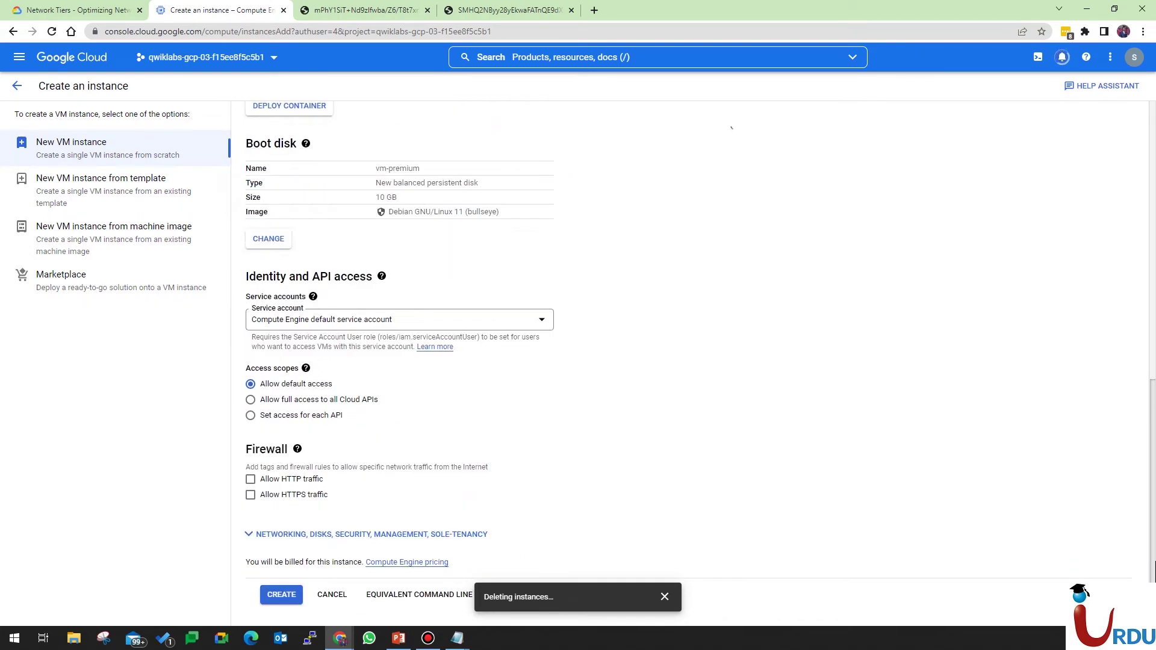
pyautogui.click(512, 538)
pyautogui.moveTo(1150, 445); pyautogui.dragTo(1153, 581)
pyautogui.click(295, 320)
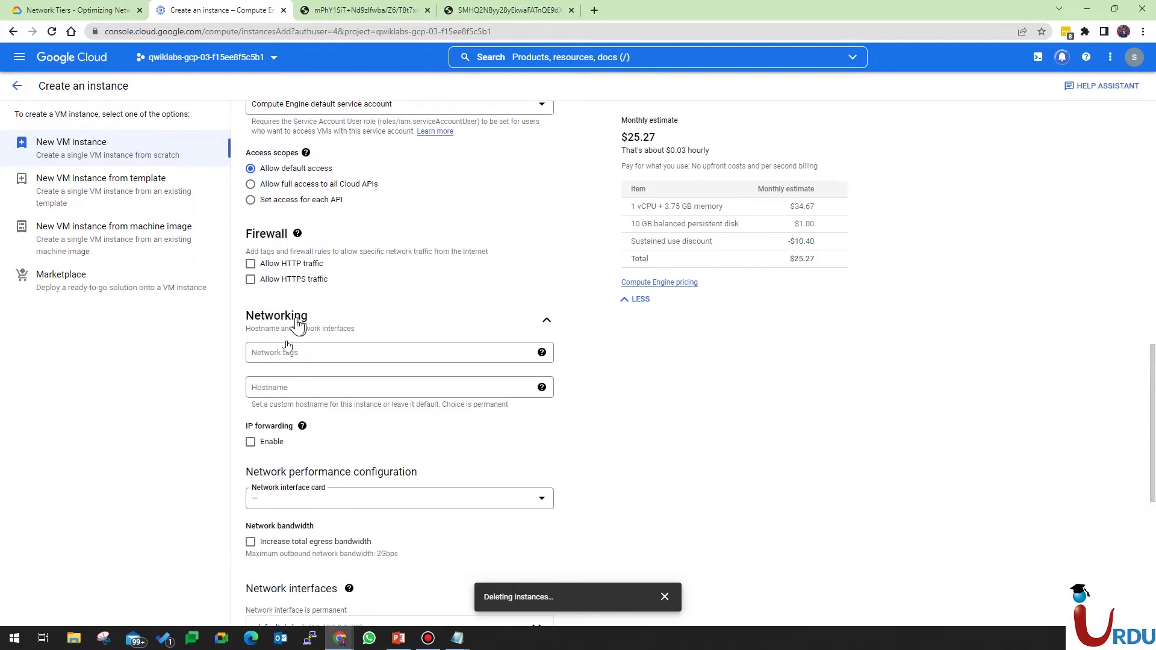
pyautogui.moveTo(1151, 421); pyautogui.dragTo(1151, 527)
pyautogui.click(373, 224)
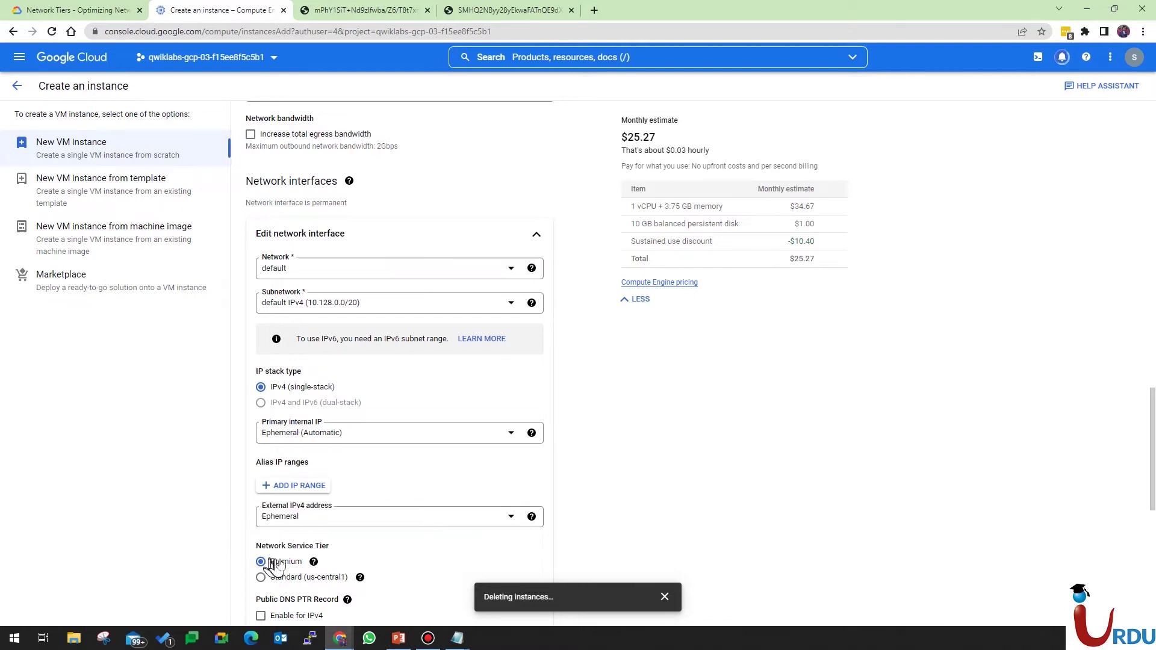
pyautogui.moveTo(1151, 450); pyautogui.dragTo(1151, 526)
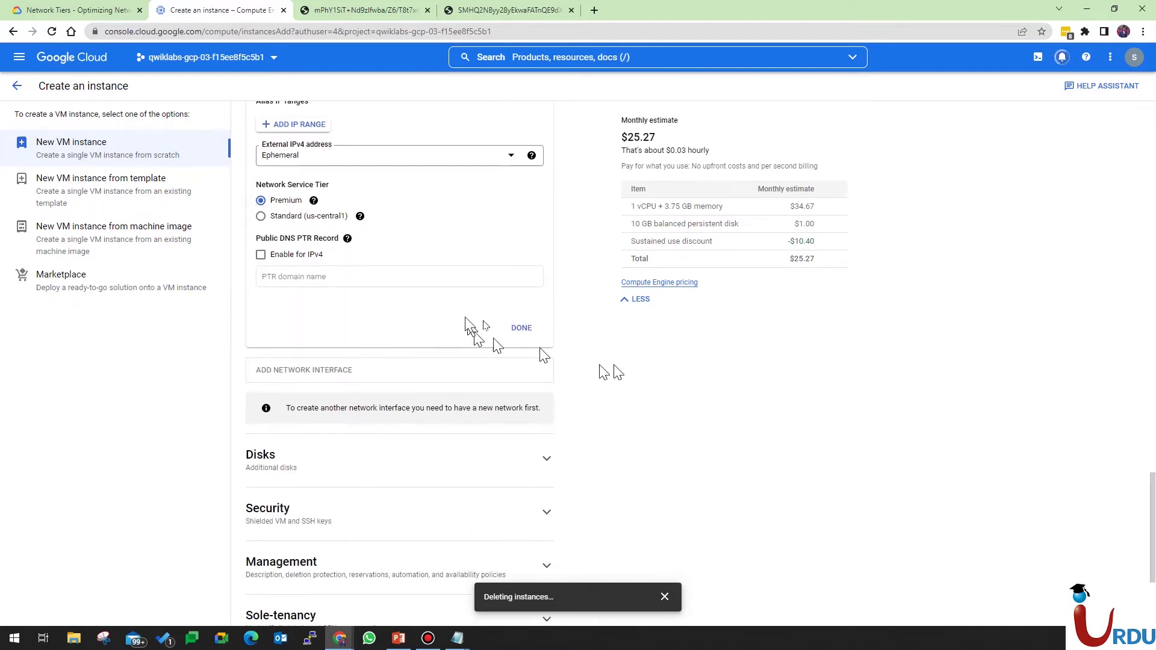
pyautogui.click(522, 327)
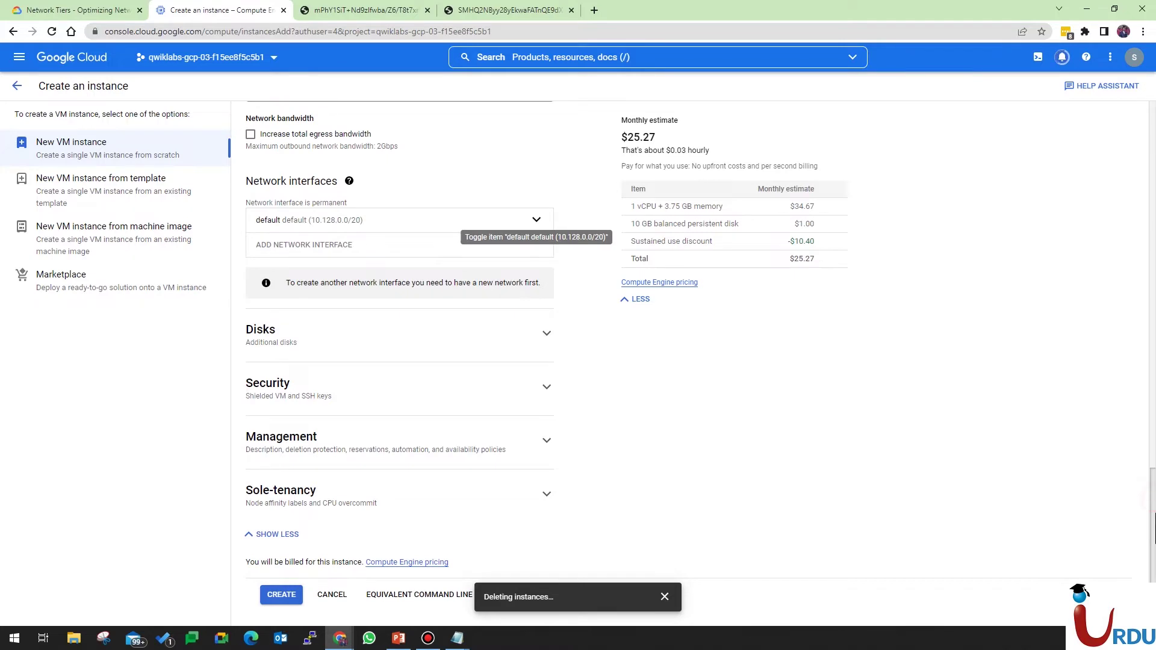
# Try to create the vm-premium instance, check the notifications for the instance deletion, and retry the creation.
pyautogui.click(274, 598)
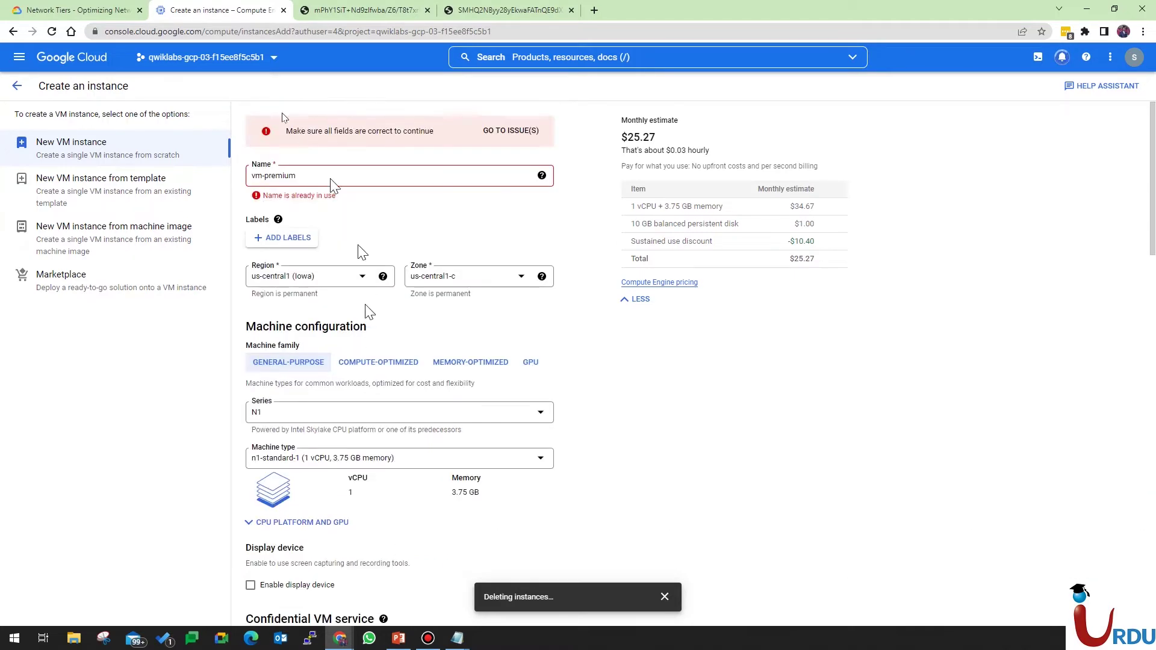
pyautogui.click(331, 179)
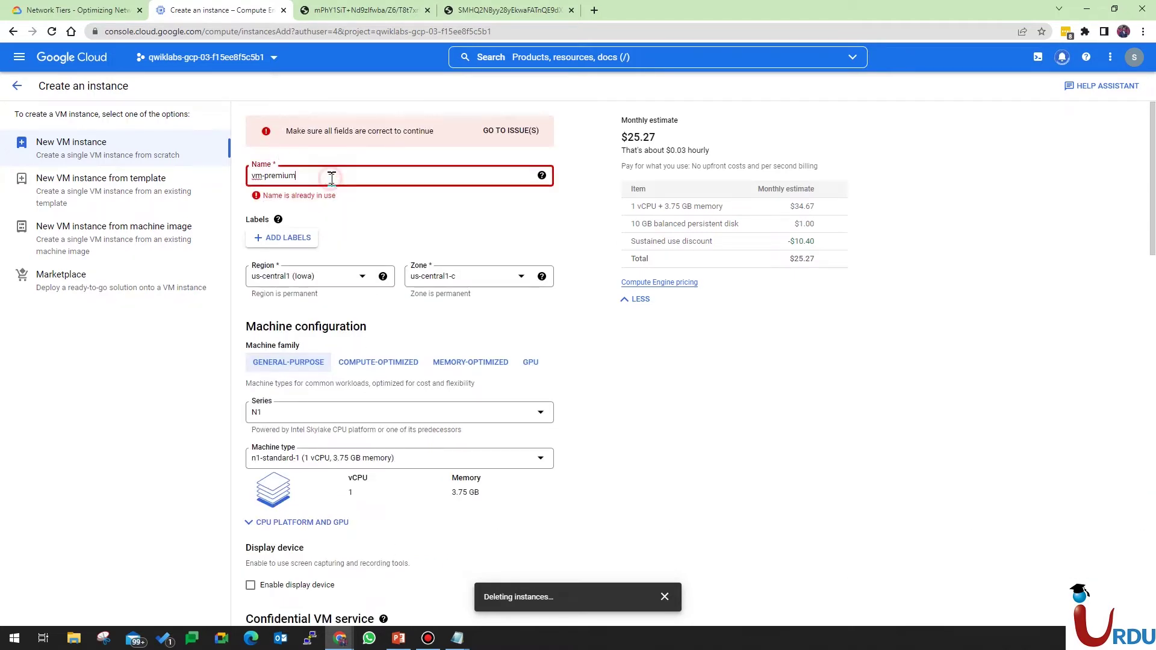
pyautogui.moveTo(1154, 269); pyautogui.dragTo(1153, 578)
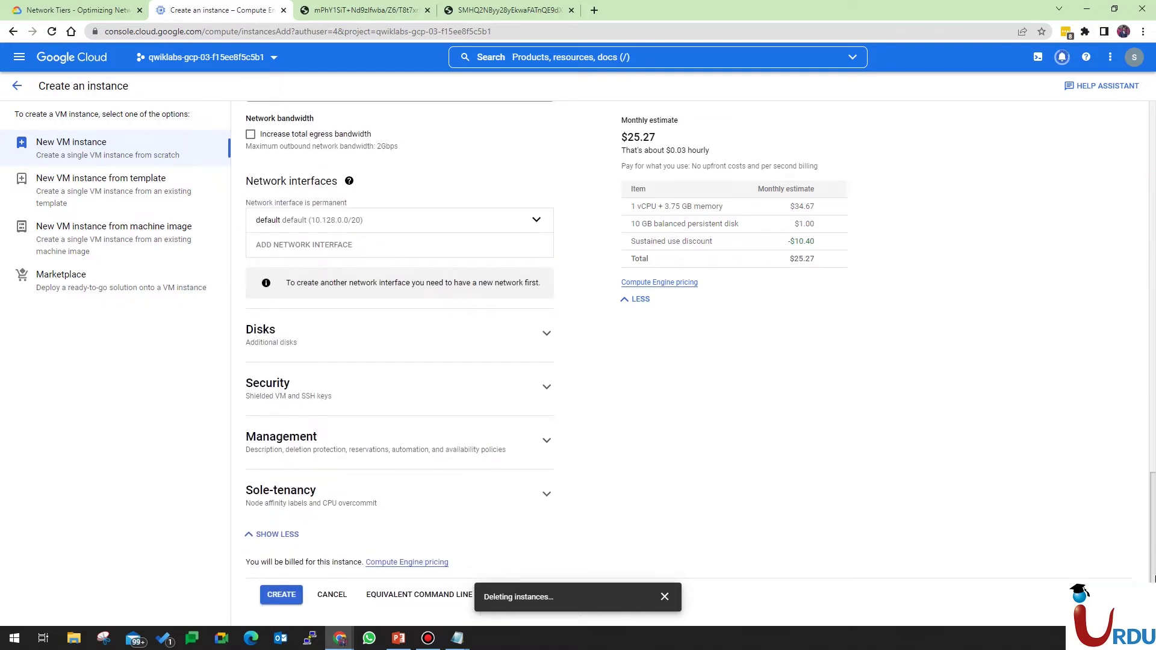
pyautogui.click(1061, 54)
pyautogui.click(1011, 398)
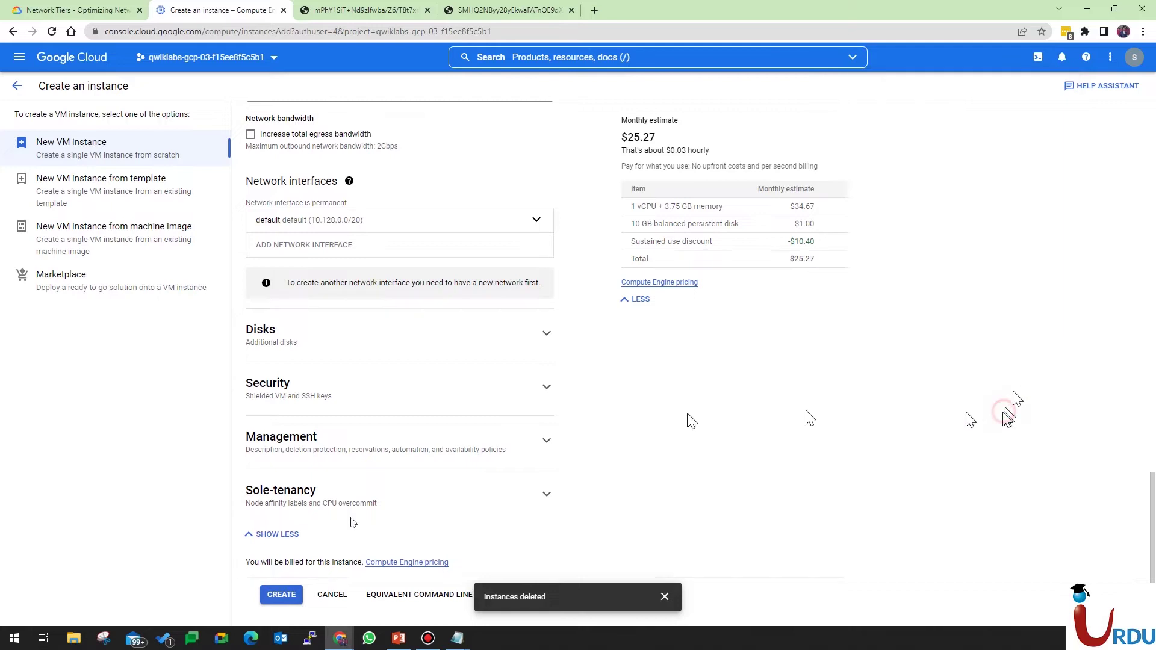
pyautogui.click(278, 594)
# Re-enter the end of the instance name so it reads vm-premium and is validated again.
pyautogui.click(383, 175)
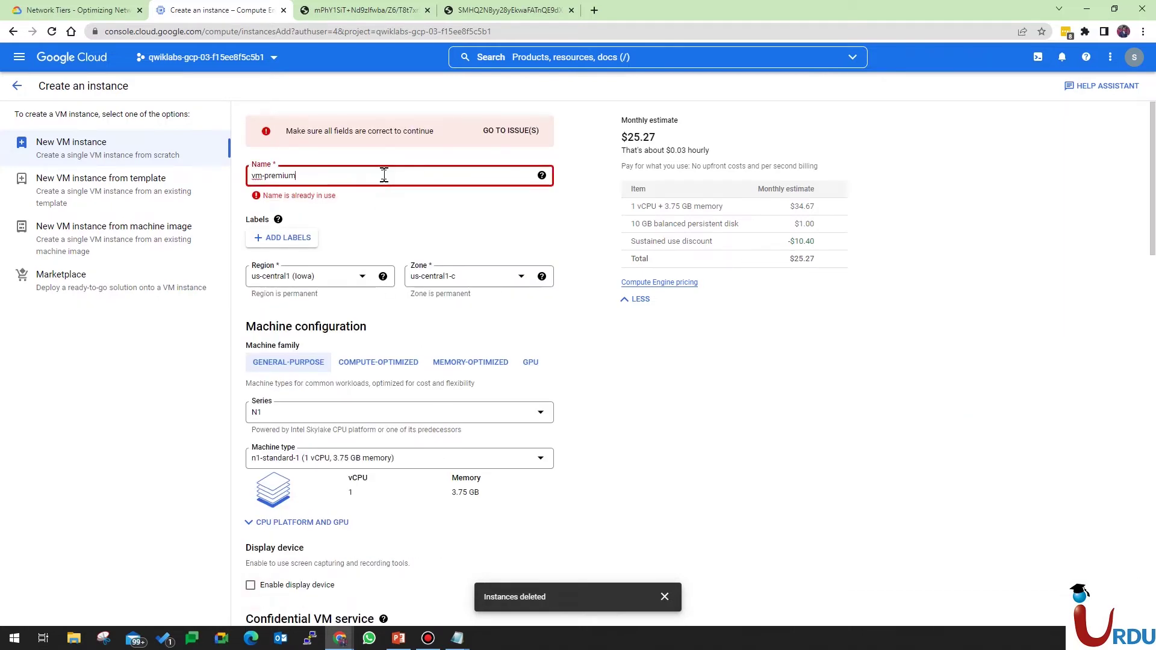
pyautogui.press('BackSpace')
pyautogui.write('m')
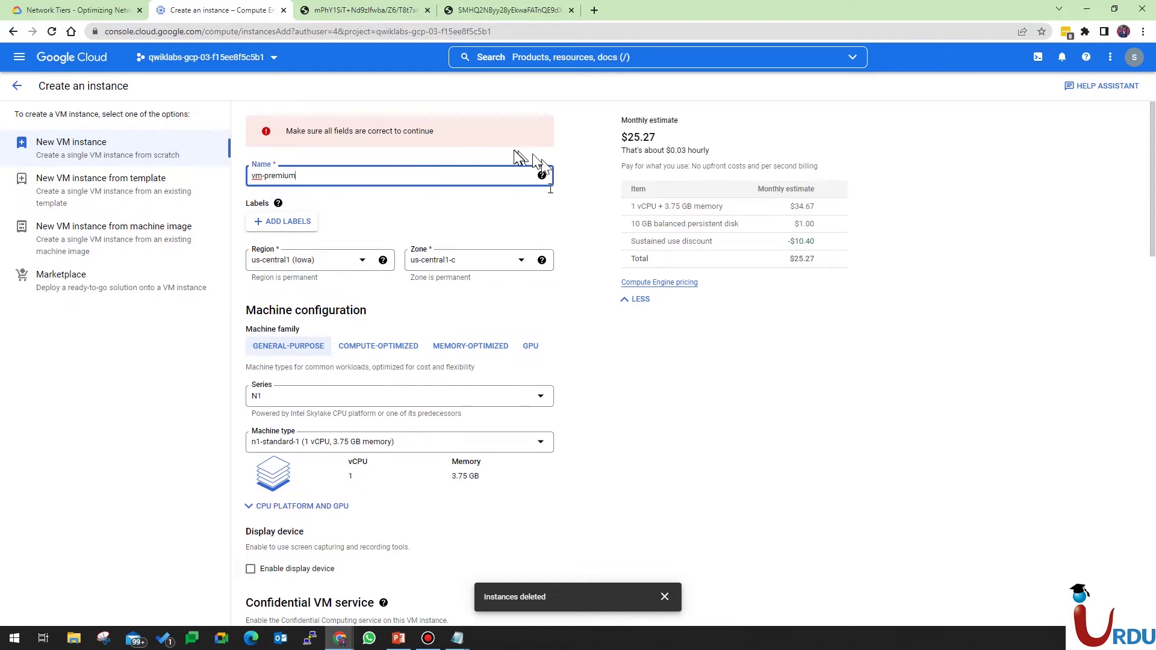
# Try again to create the vm-premium instance, and replace the rejected name with a.
pyautogui.moveTo(1151, 270); pyautogui.dragTo(1151, 577)
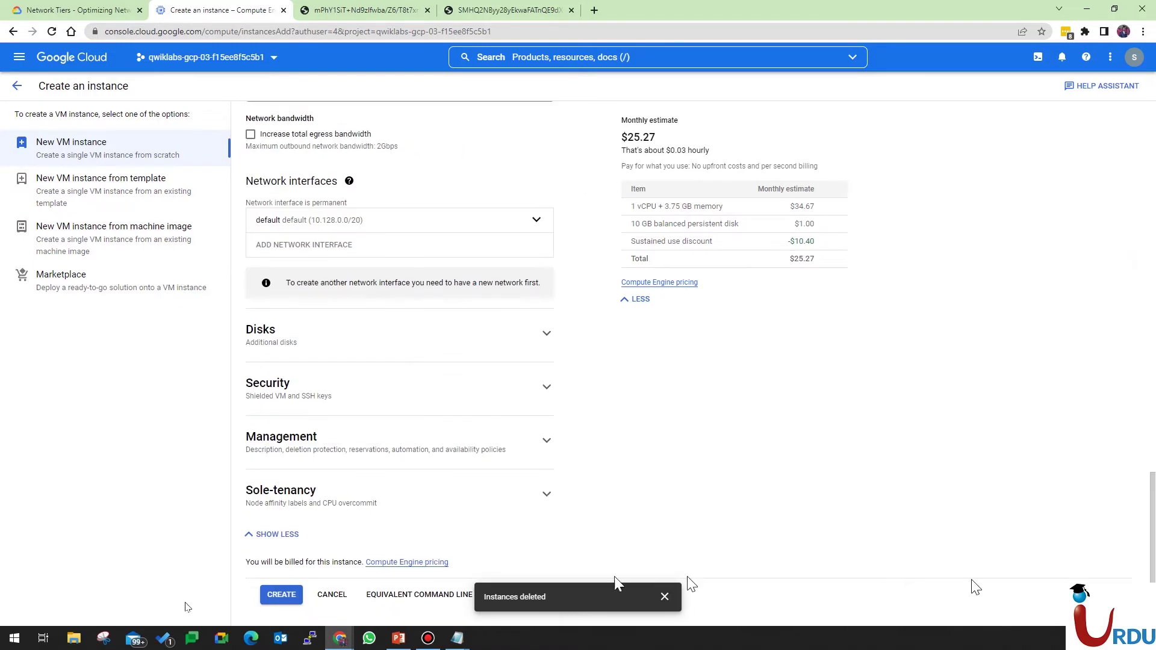
pyautogui.click(282, 596)
pyautogui.click(296, 175)
pyautogui.hotkey('ctrl', 'a')
pyautogui.write('a')
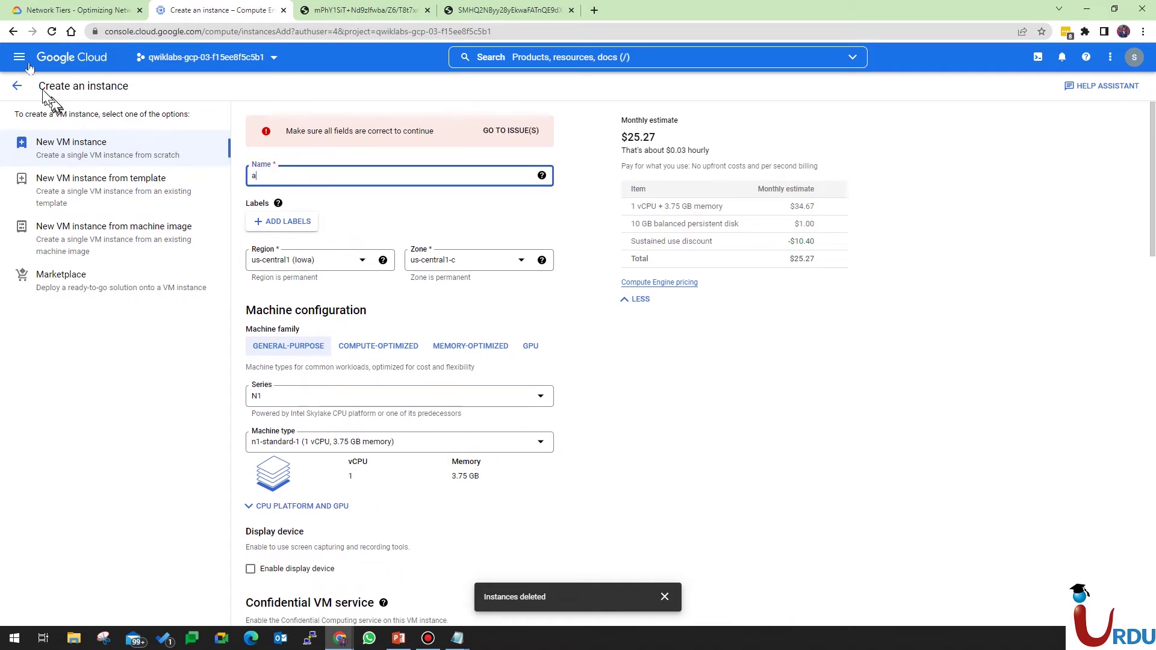
# Reload the instance creation form and name the new instance vm-premium.
pyautogui.click(51, 31)
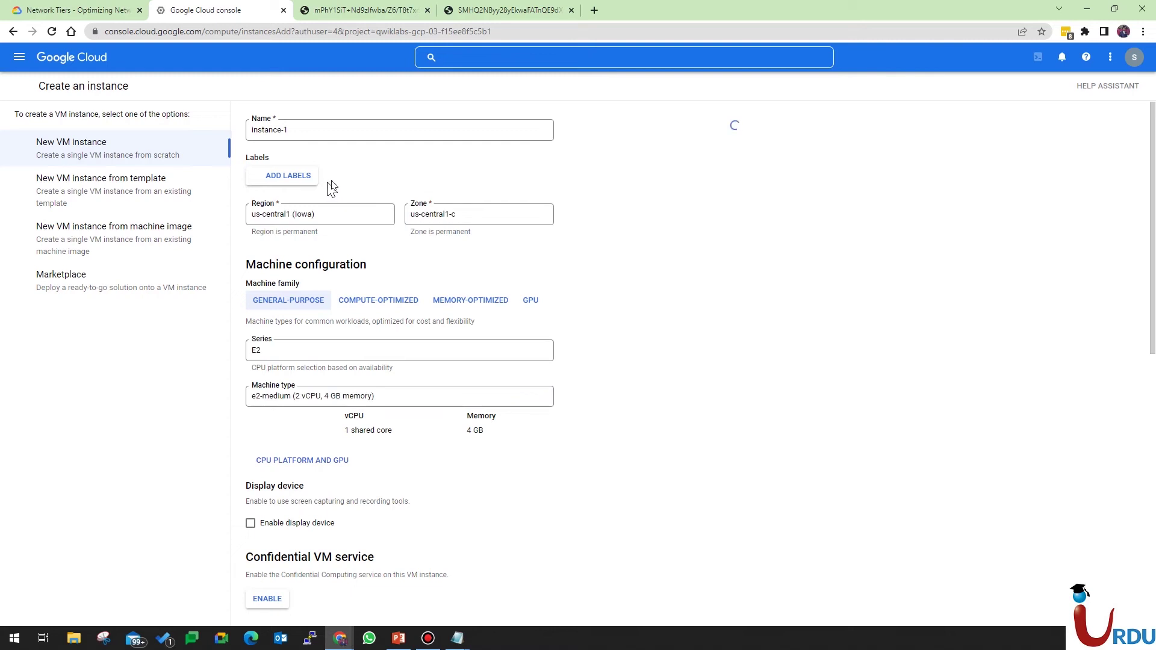
pyautogui.tripleClick(328, 131)
pyautogui.hotkey('ctrl', 'v')
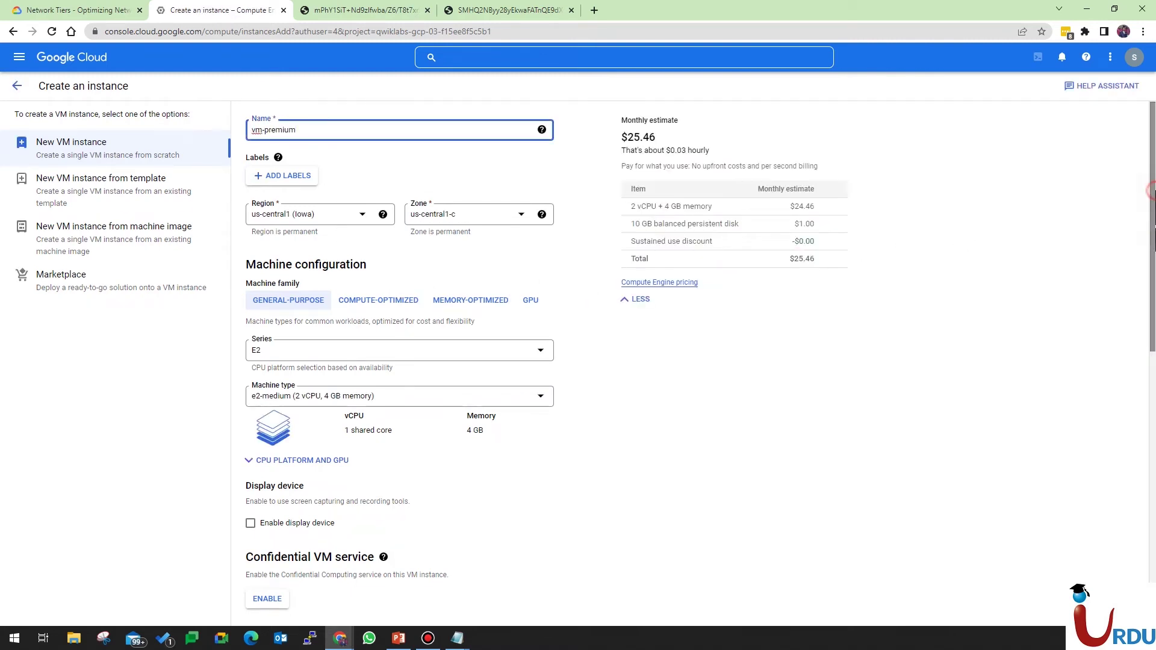
# Set the machine series of vm-premium to N1 and check the lab instructions.
pyautogui.scroll(-2, 783, 337)
pyautogui.click(383, 216)
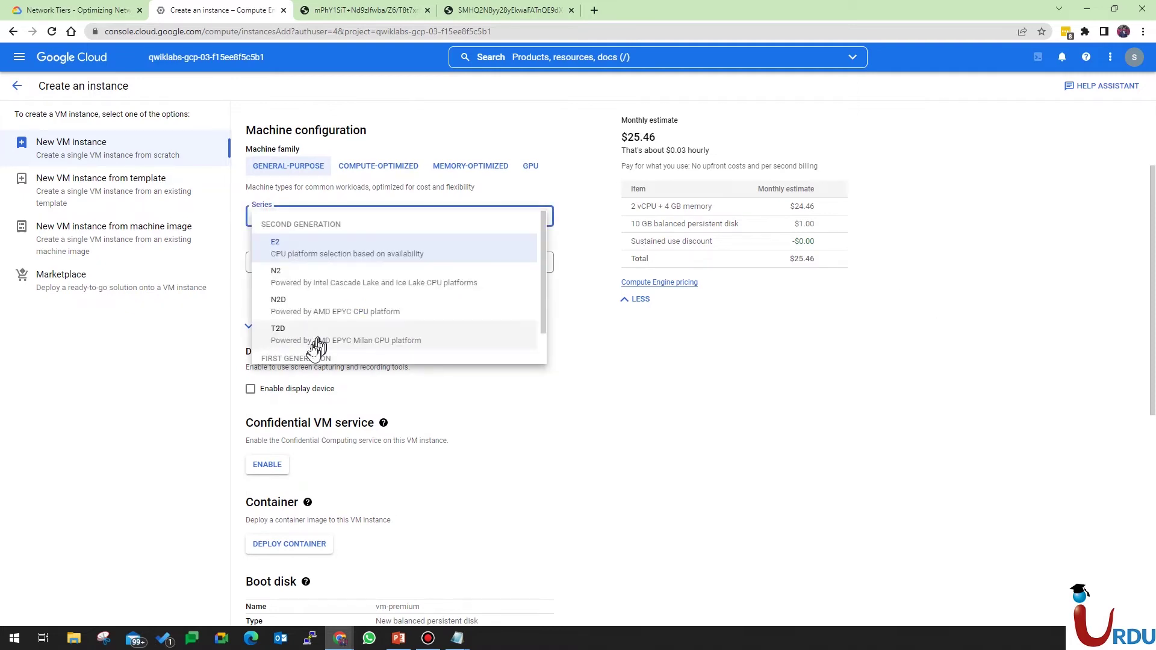
pyautogui.scroll(-1, 434, 340)
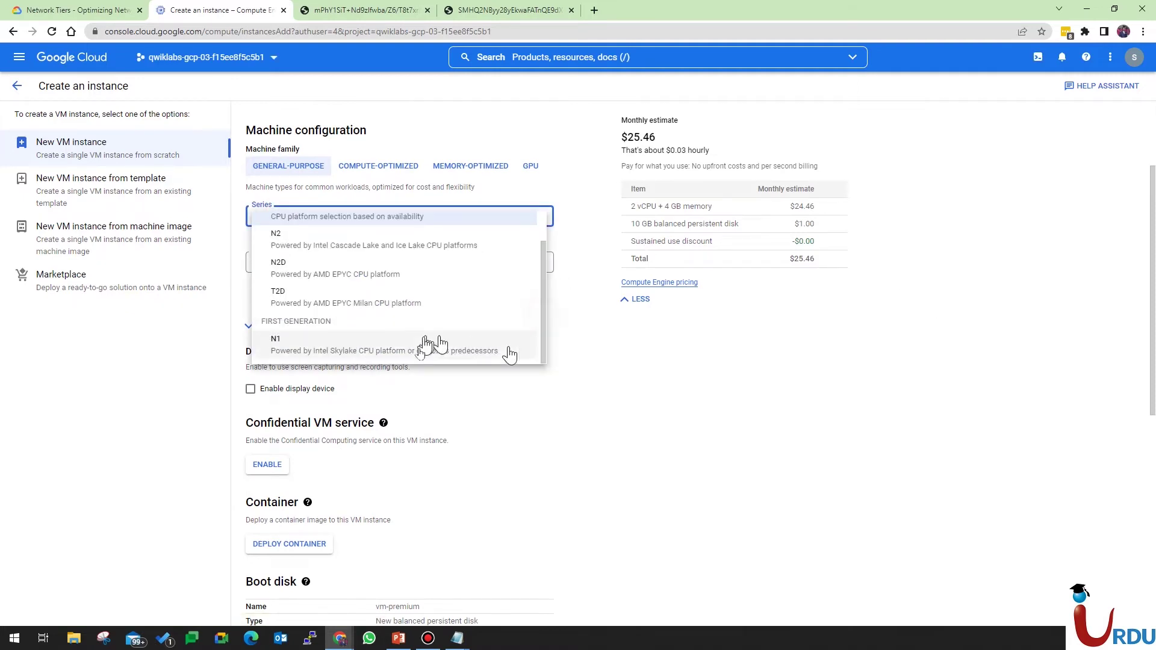
pyautogui.click(429, 346)
pyautogui.click(23, 12)
pyautogui.click(198, 10)
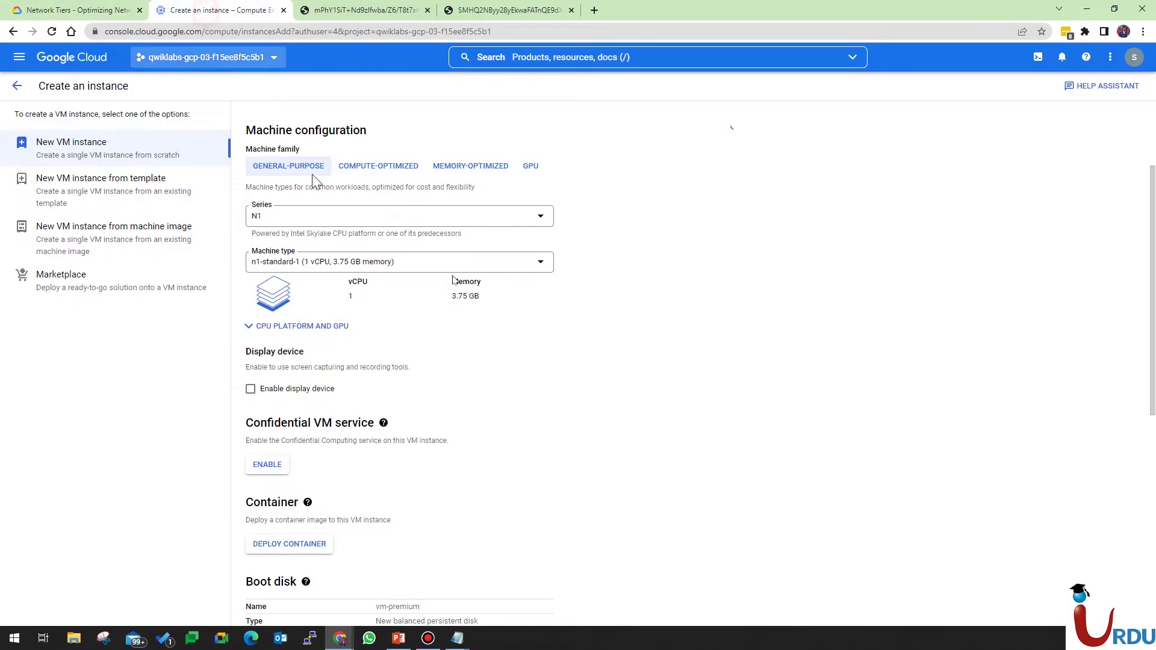
# Confirm the default network interface with the Premium network service tier in the advanced networking options, and create vm-premium.
pyautogui.moveTo(1154, 229); pyautogui.dragTo(1154, 449)
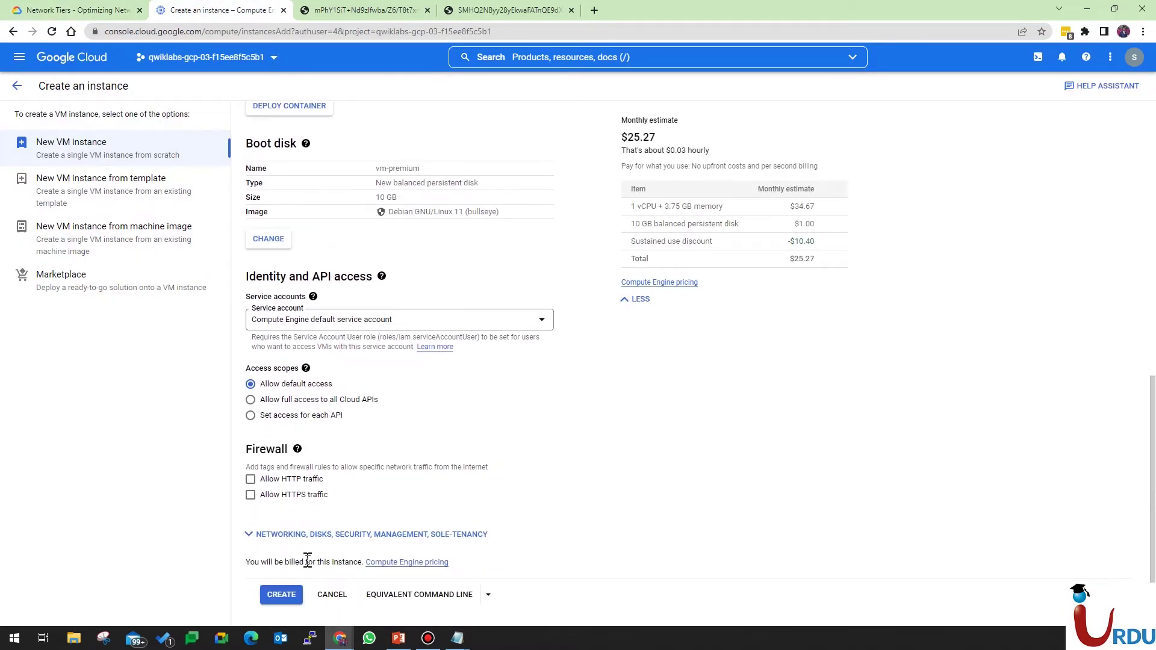
pyautogui.click(301, 534)
pyautogui.scroll(-2, 1047, 451)
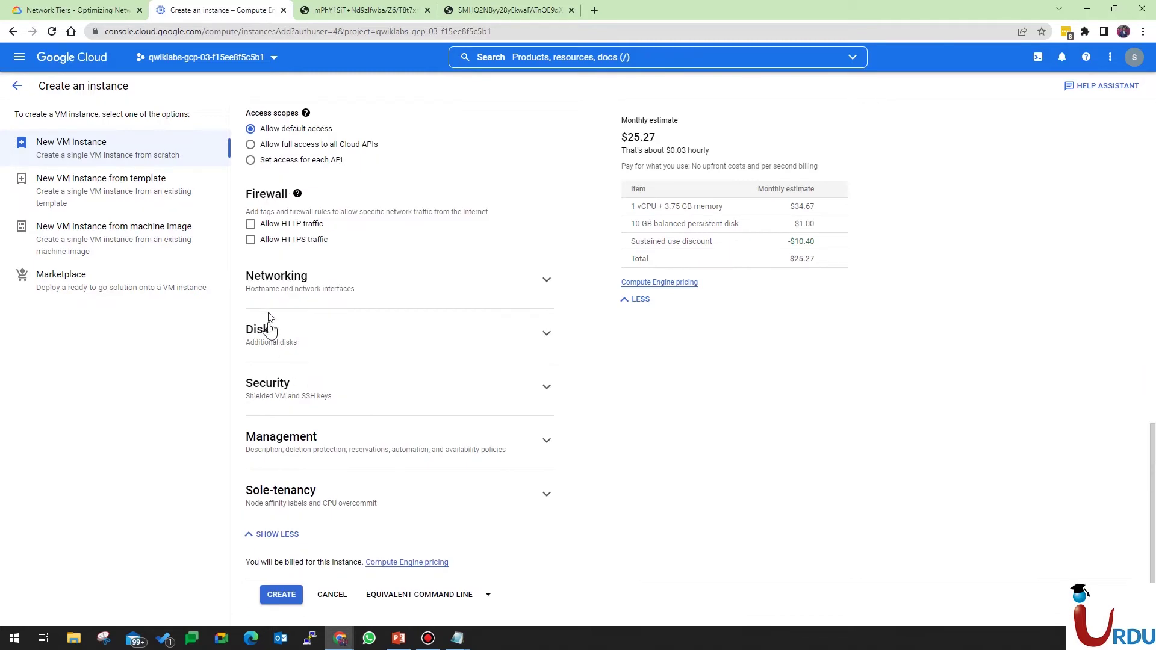
pyautogui.click(283, 294)
pyautogui.scroll(-6, 1125, 401)
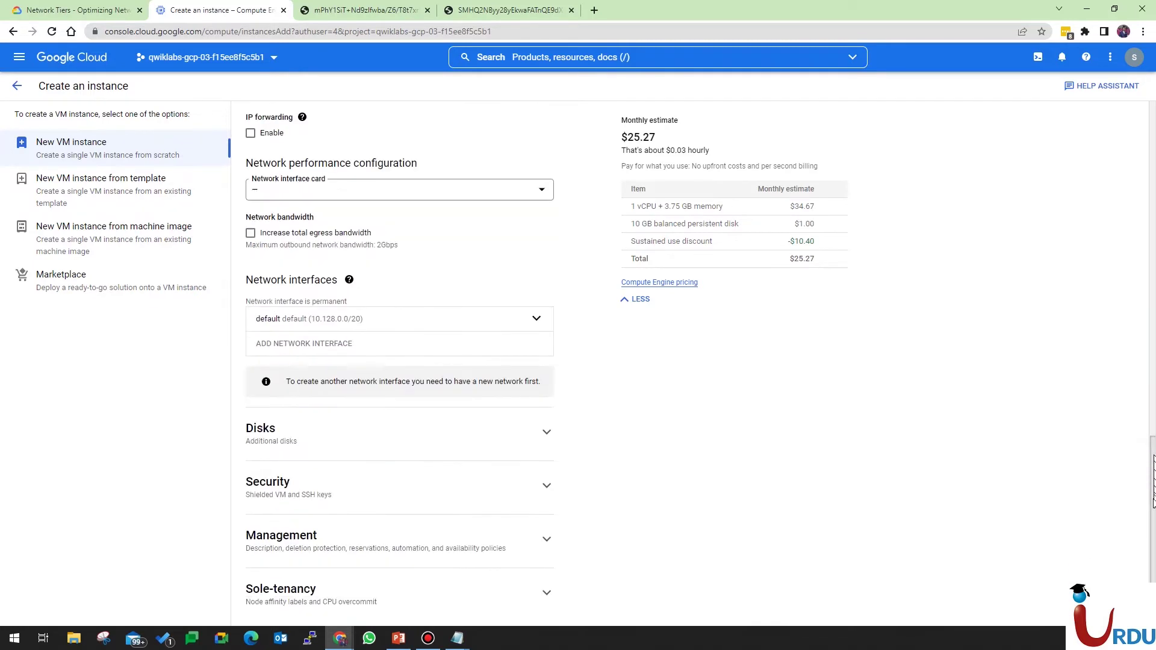
pyautogui.click(316, 226)
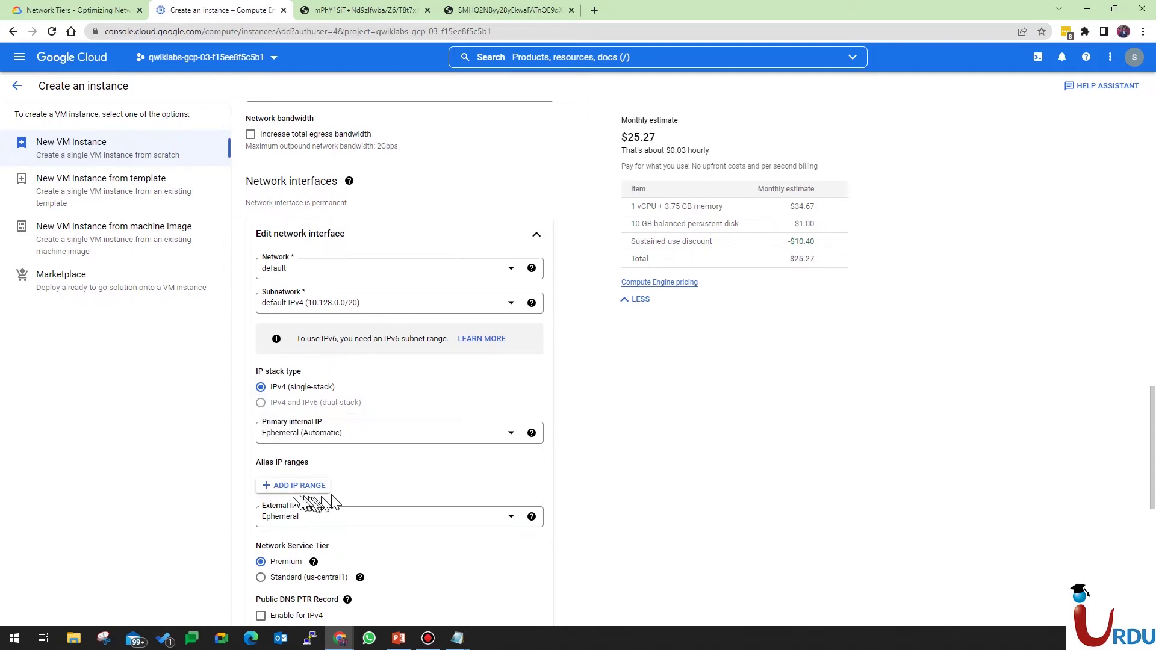
pyautogui.scroll(-8, 740, 544)
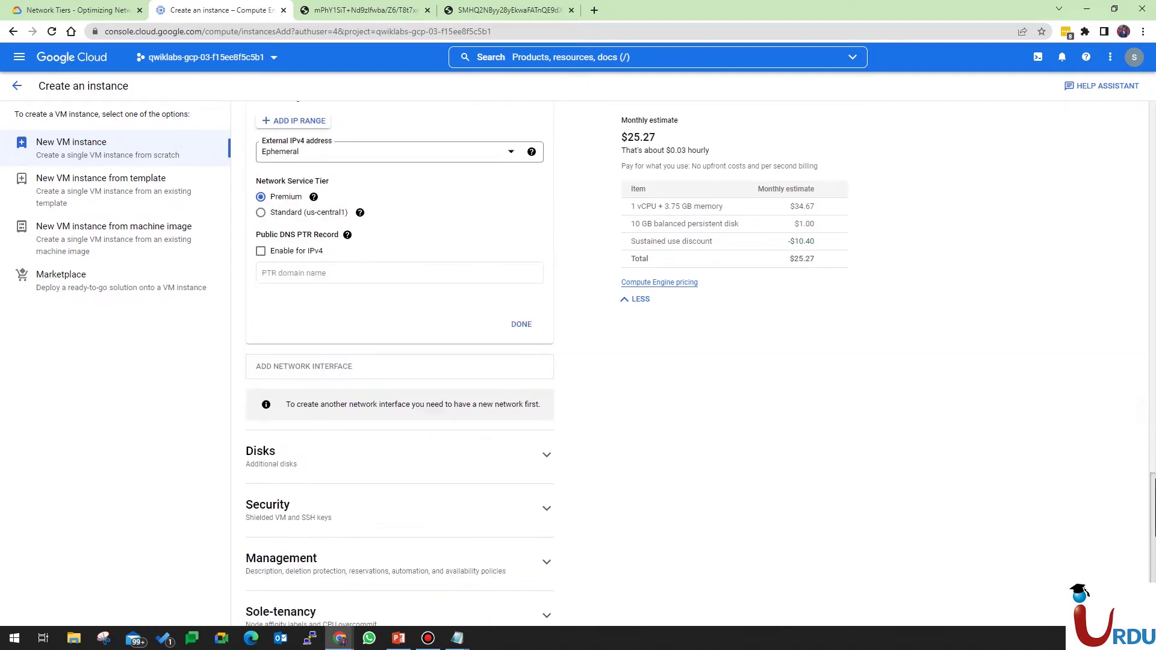
pyautogui.click(521, 203)
pyautogui.click(281, 595)
# Copy the instance name vm-standard from the lab's Standard tier VM instructions.
pyautogui.click(91, 12)
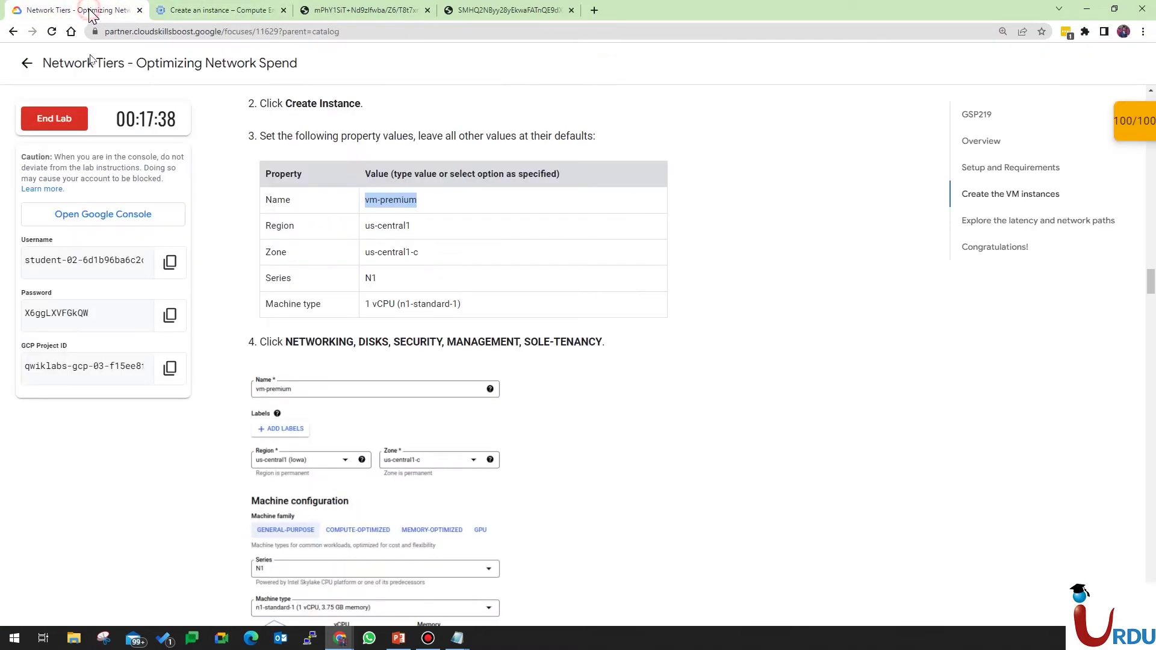
pyautogui.moveTo(1150, 281); pyautogui.dragTo(1151, 375)
pyautogui.click(367, 286)
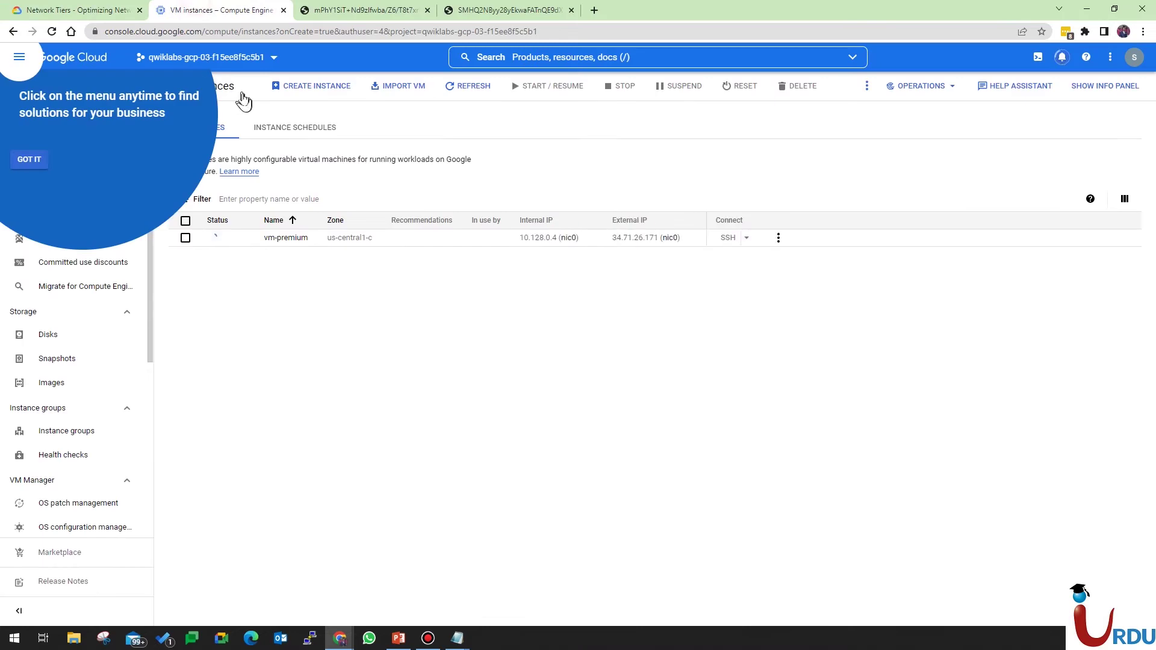
# Start another new VM instance in the Google Cloud console and name it vm-standard.
pyautogui.click(282, 88)
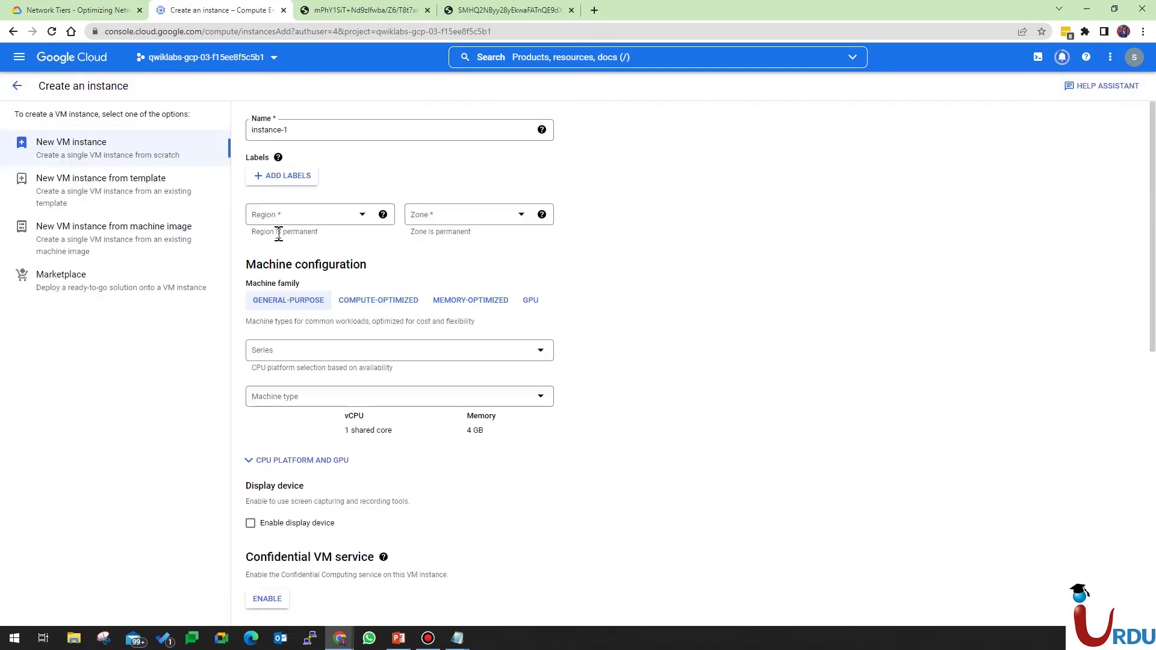
pyautogui.hotkey('ctrl', 'a')
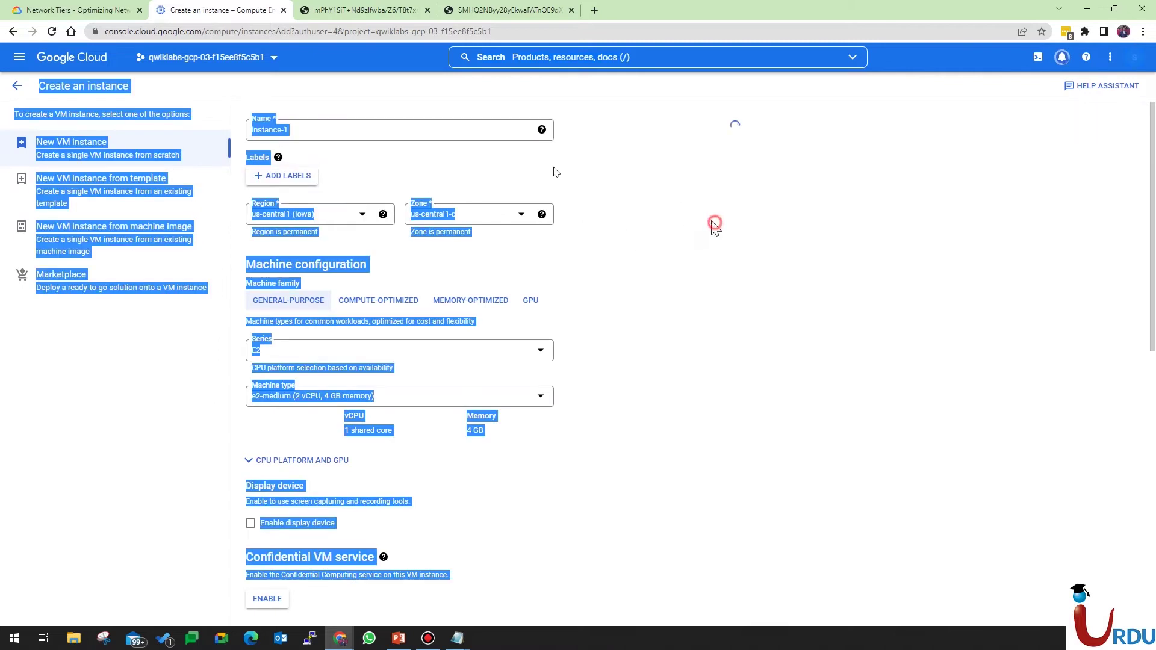
pyautogui.click(715, 226)
pyautogui.click(348, 127)
pyautogui.hotkey('ctrl', 'a')
pyautogui.write('vm-standard')
pyautogui.click(728, 295)
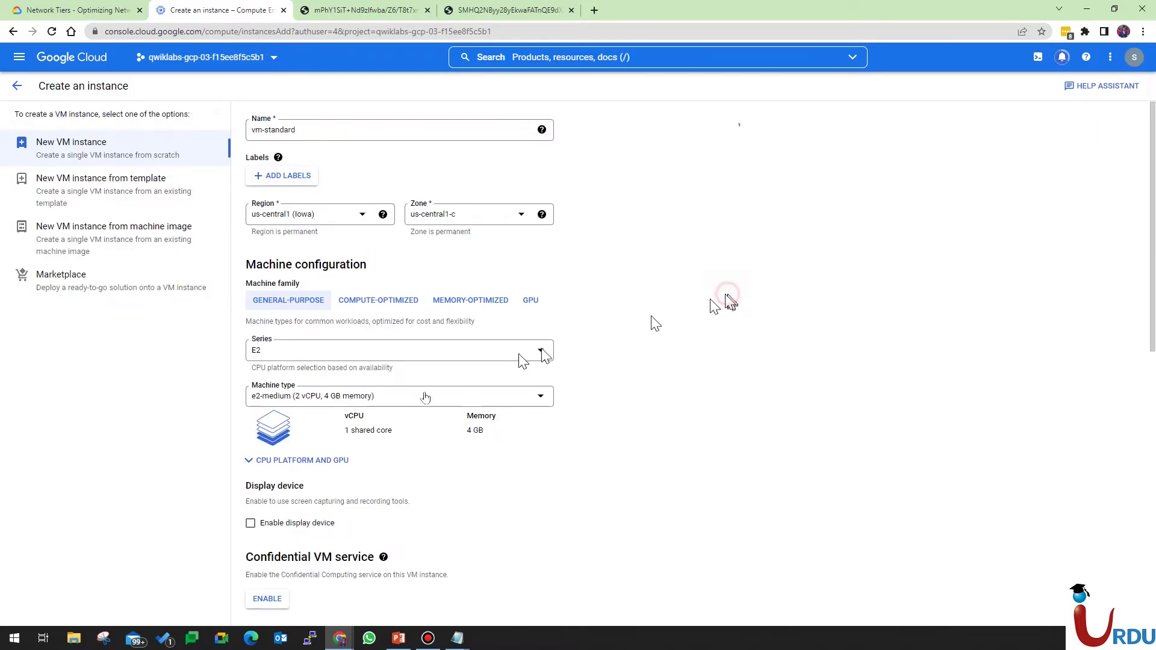
# Set the machine series of vm-standard to N1.
pyautogui.click(413, 356)
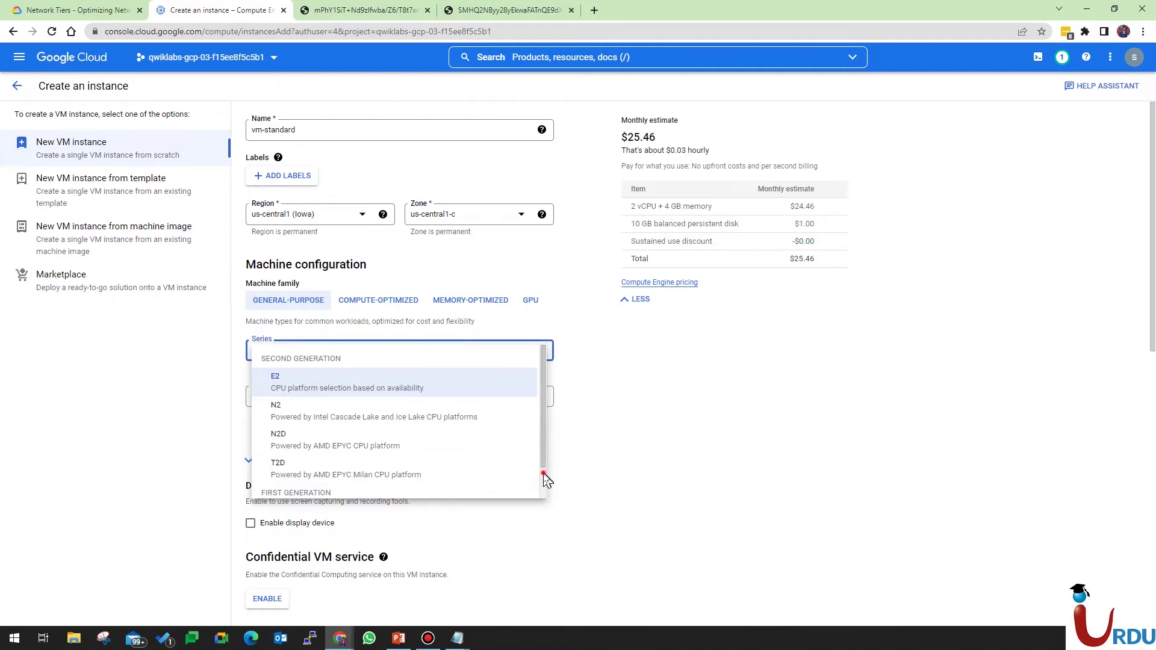
pyautogui.scroll(-1, 545, 480)
pyautogui.click(470, 485)
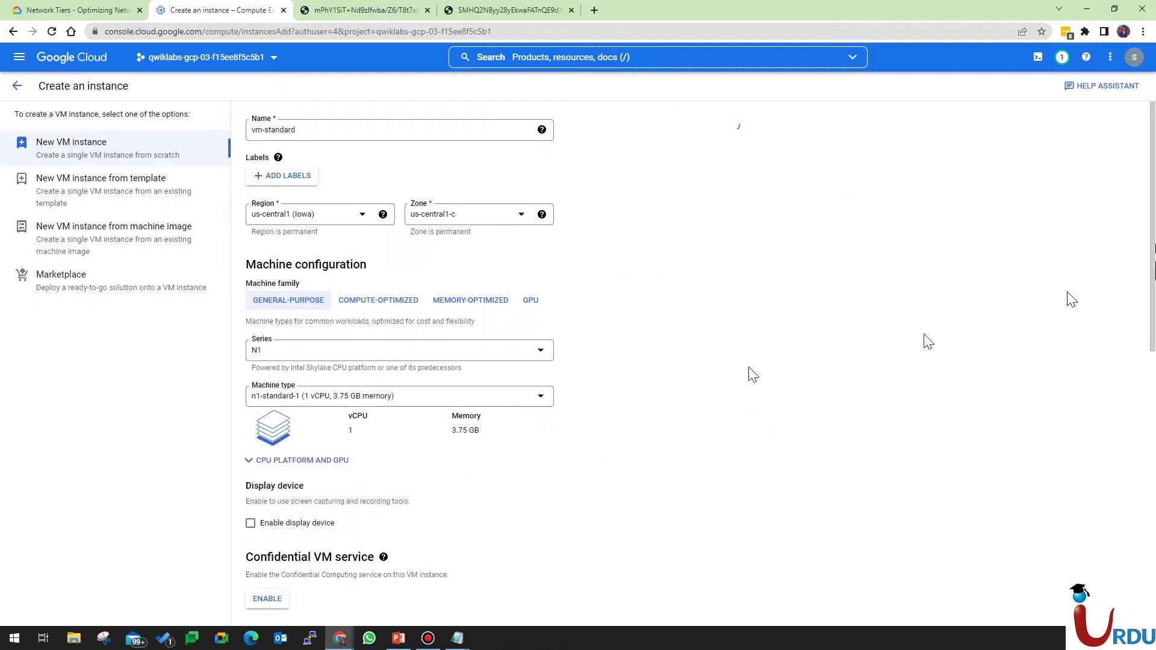
# Set the default network interface's Network Service Tier to Standard in the advanced networking options, and create vm-standard.
pyautogui.scroll(-10, 752, 375)
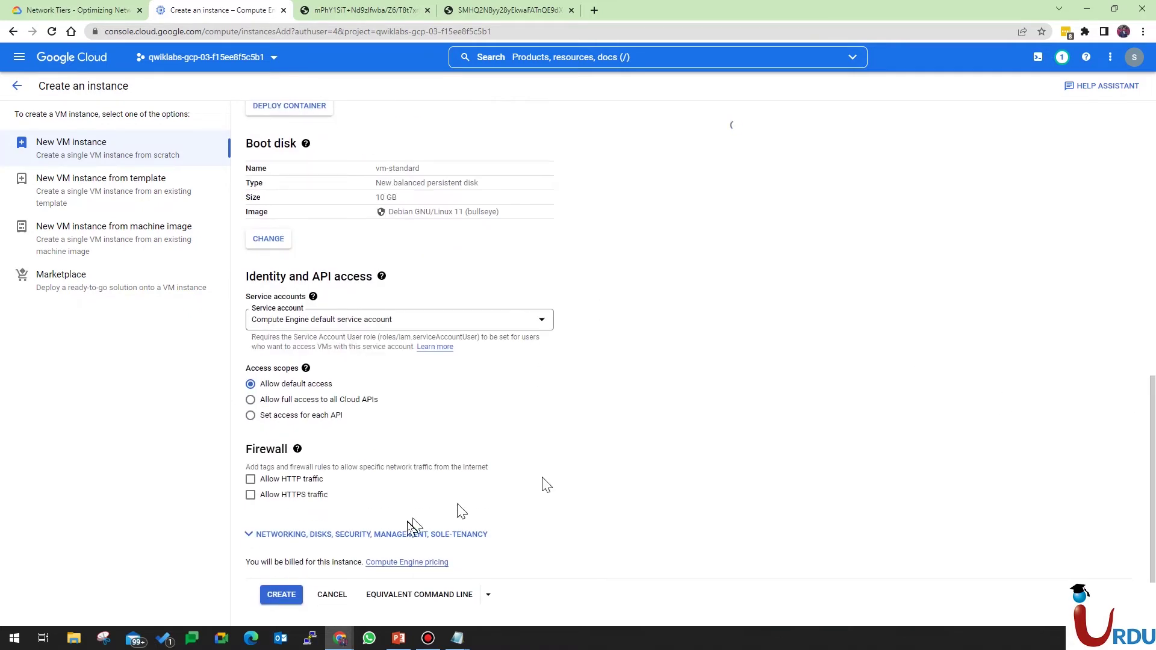
pyautogui.click(399, 534)
pyautogui.scroll(-4, 1097, 431)
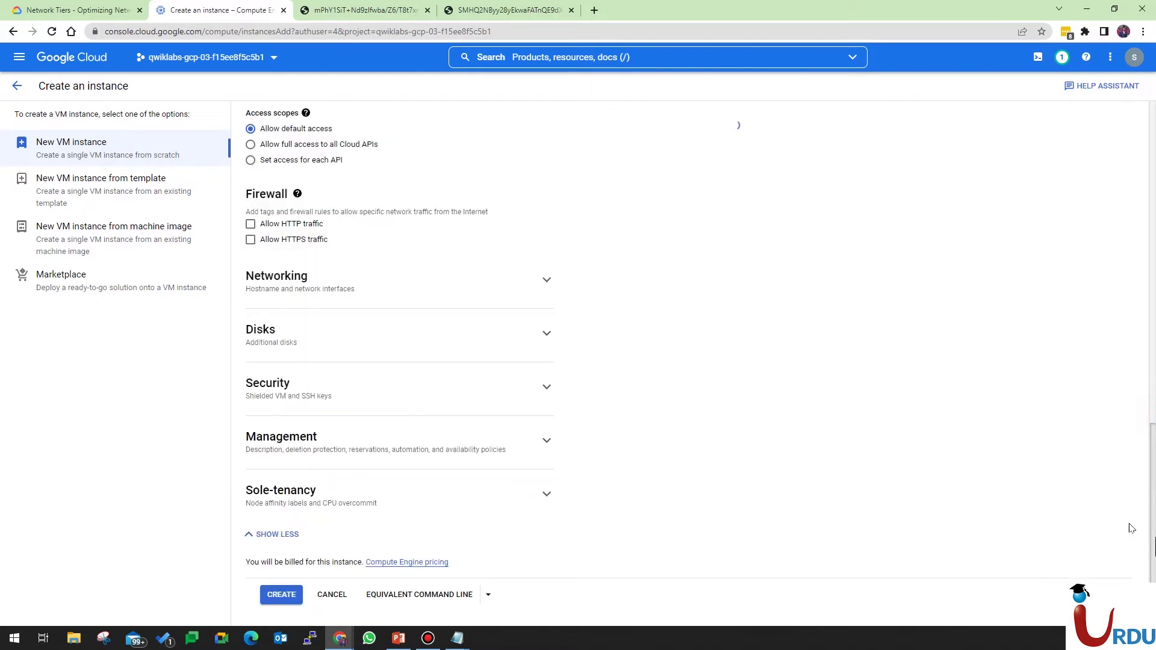
pyautogui.click(499, 282)
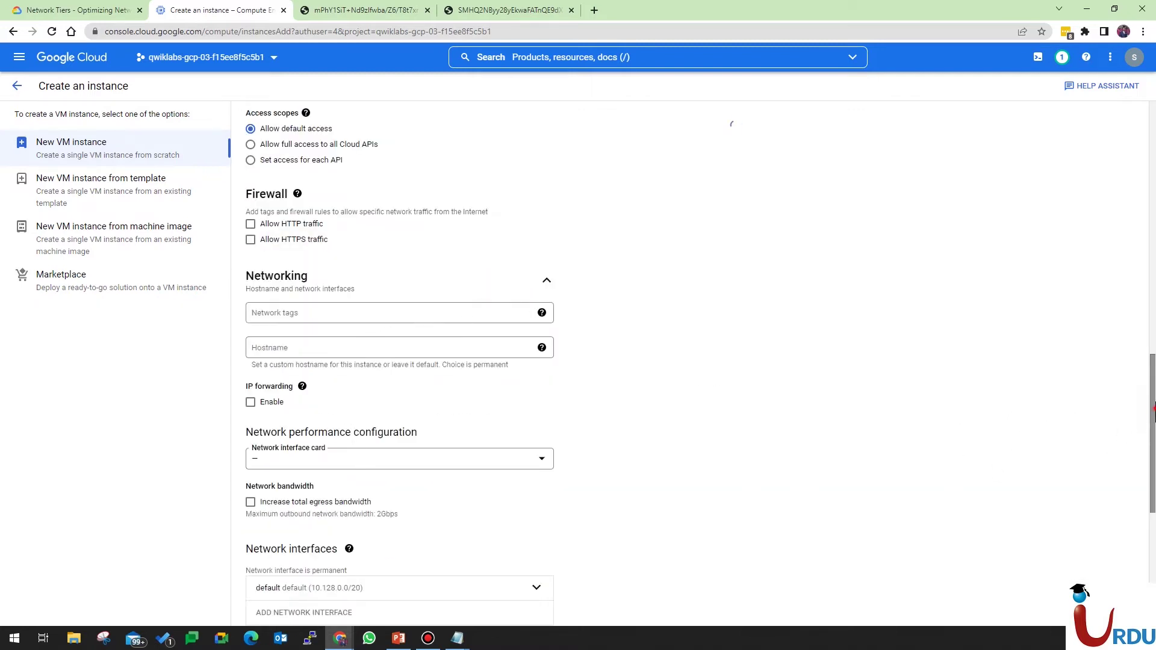
pyautogui.scroll(-6, 1152, 409)
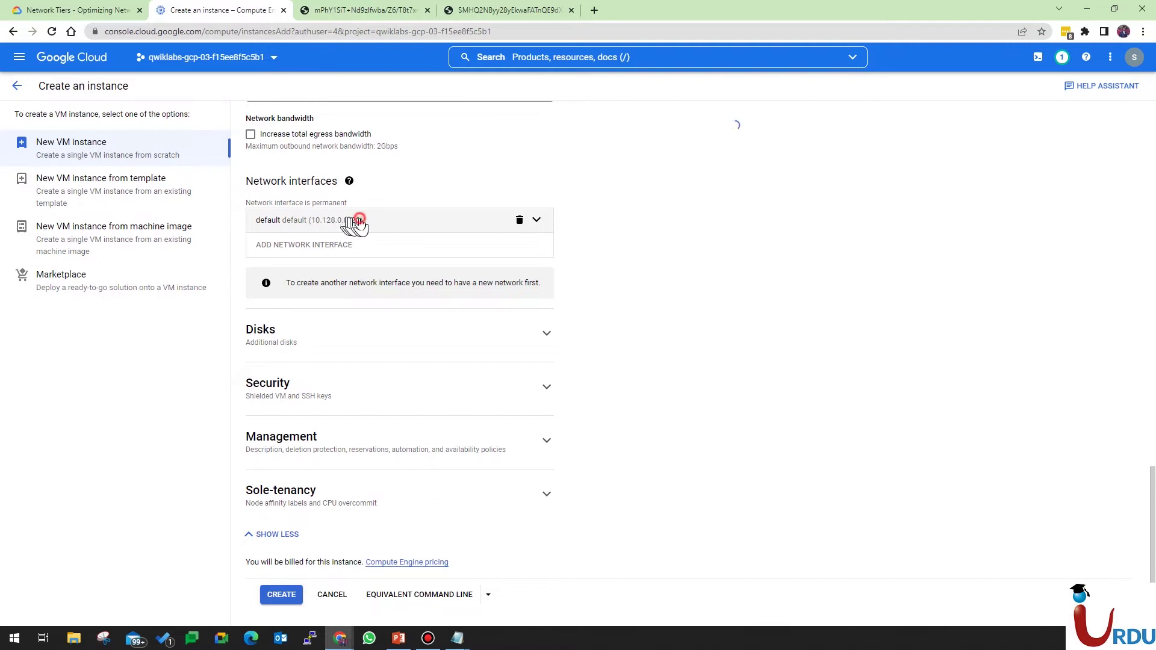
pyautogui.click(359, 217)
pyautogui.moveTo(1152, 545); pyautogui.dragTo(1152, 391)
pyautogui.scroll(-12, 1152, 409)
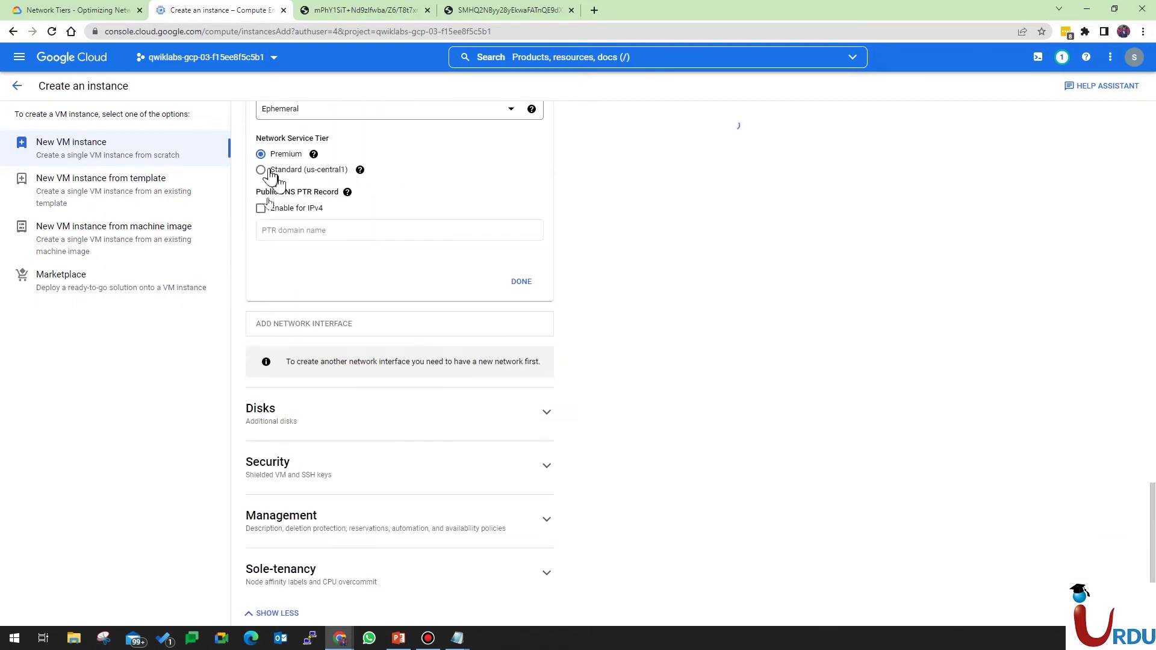
pyautogui.click(261, 170)
pyautogui.click(520, 281)
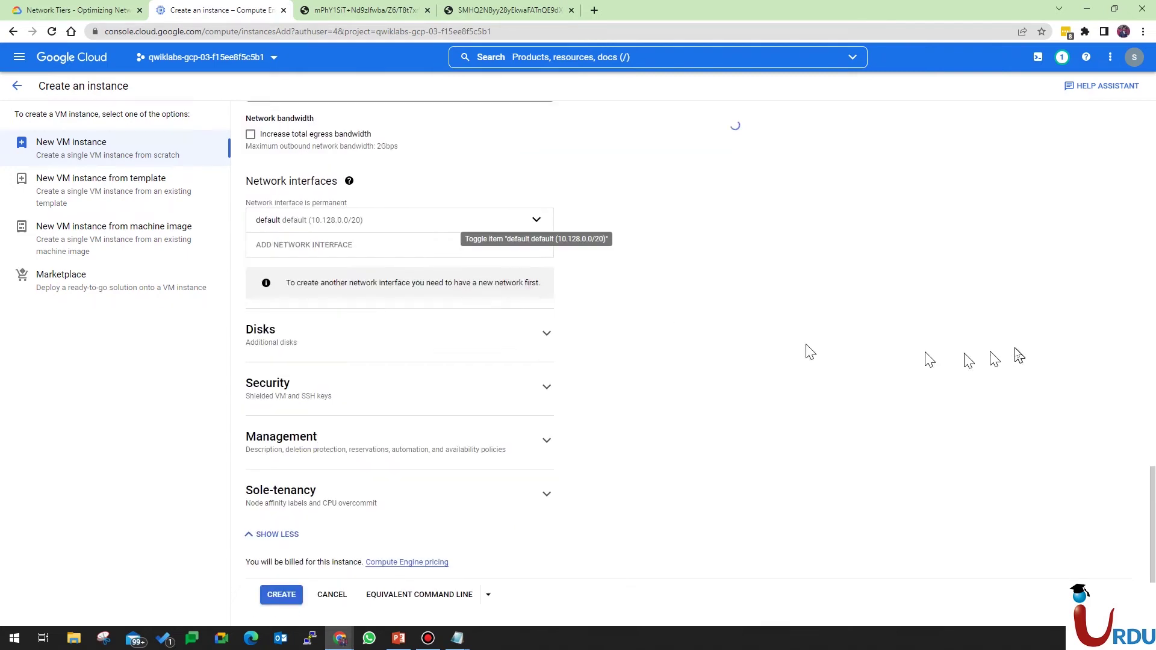
pyautogui.click(264, 601)
# Review the lab's remaining instructions on how the two VMs differ and on noting their external IP addresses.
pyautogui.click(81, 10)
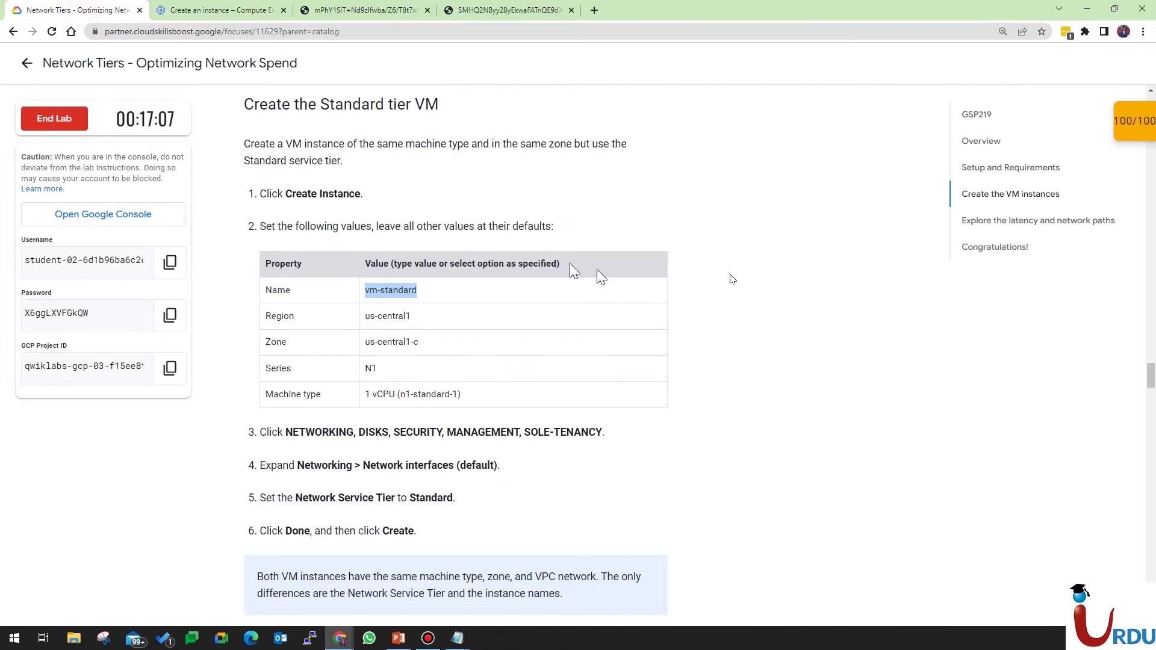
pyautogui.click(721, 324)
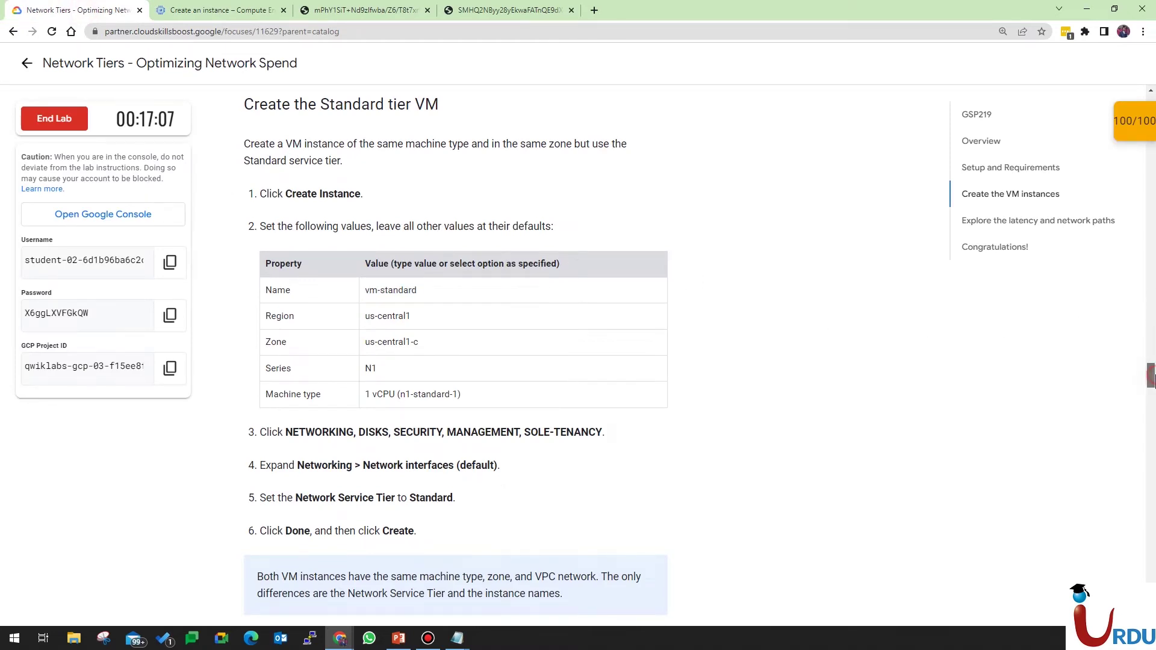
pyautogui.scroll(-4, 1151, 376)
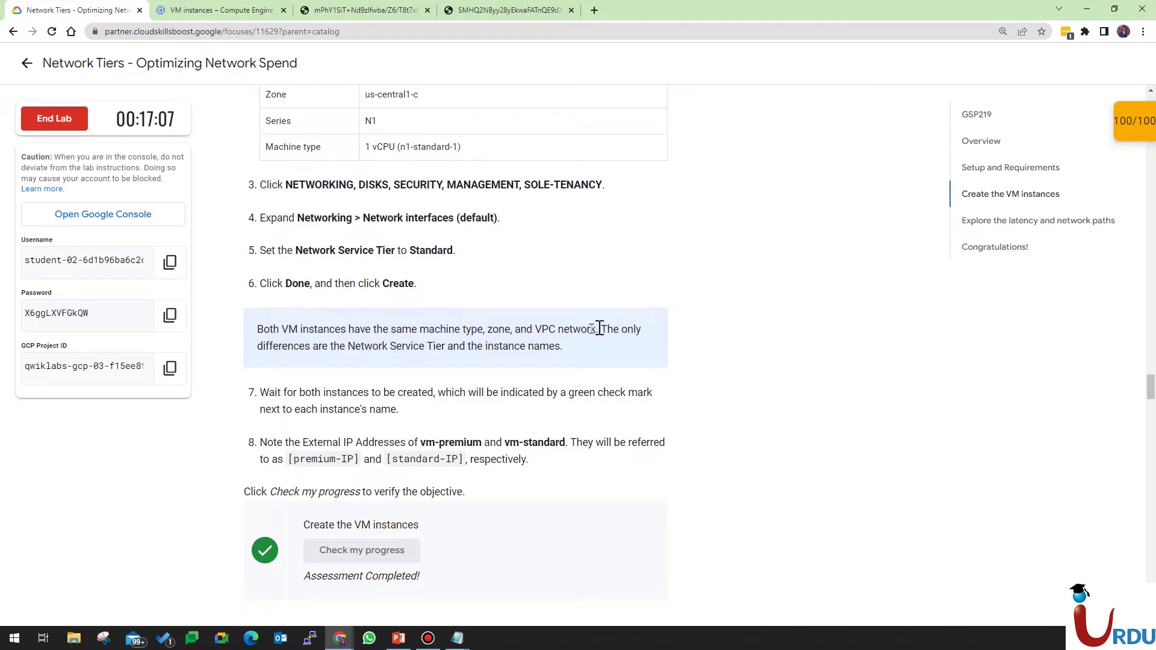
pyautogui.moveTo(301, 345); pyautogui.dragTo(505, 345)
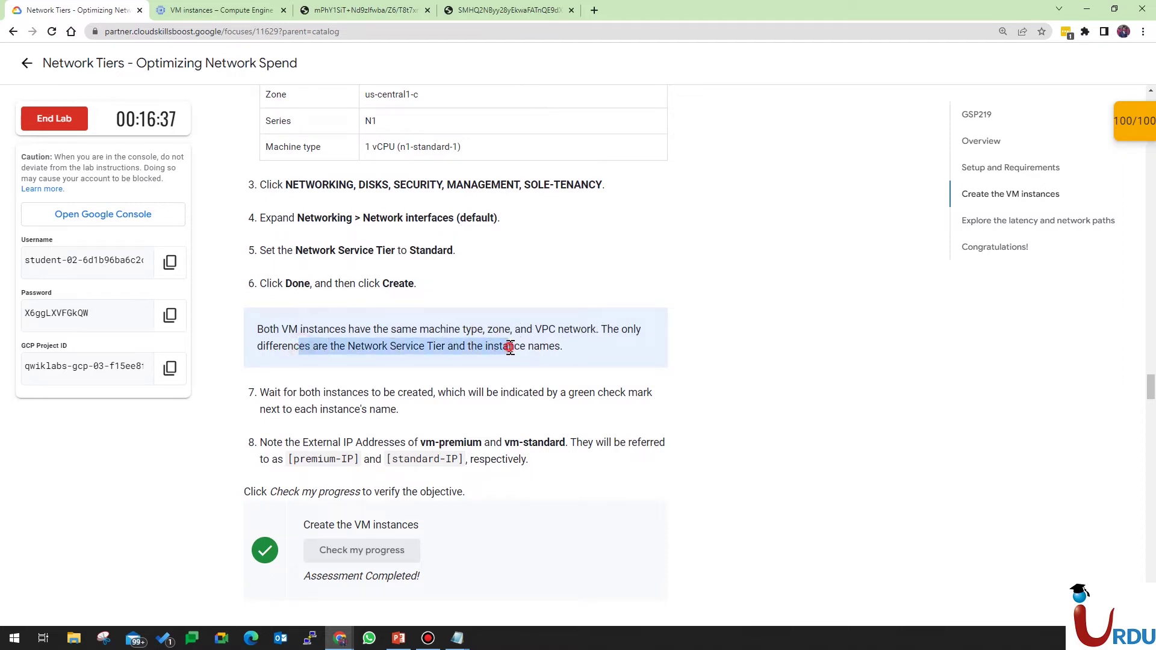
pyautogui.click(510, 348)
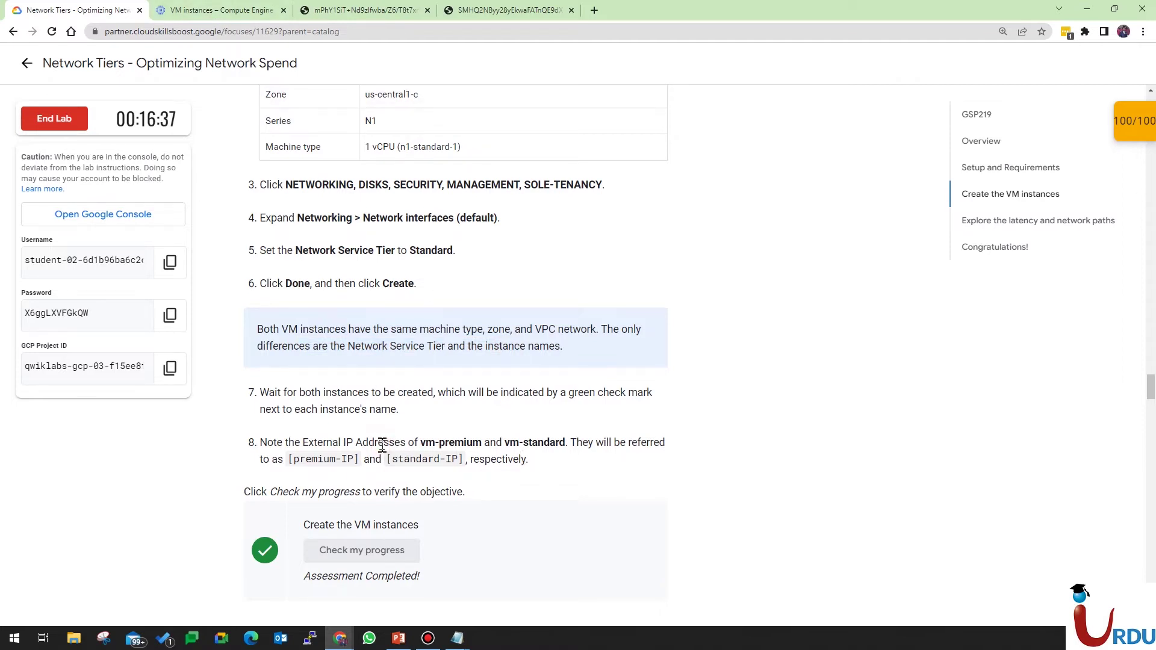
pyautogui.scroll(-3, 343, 498)
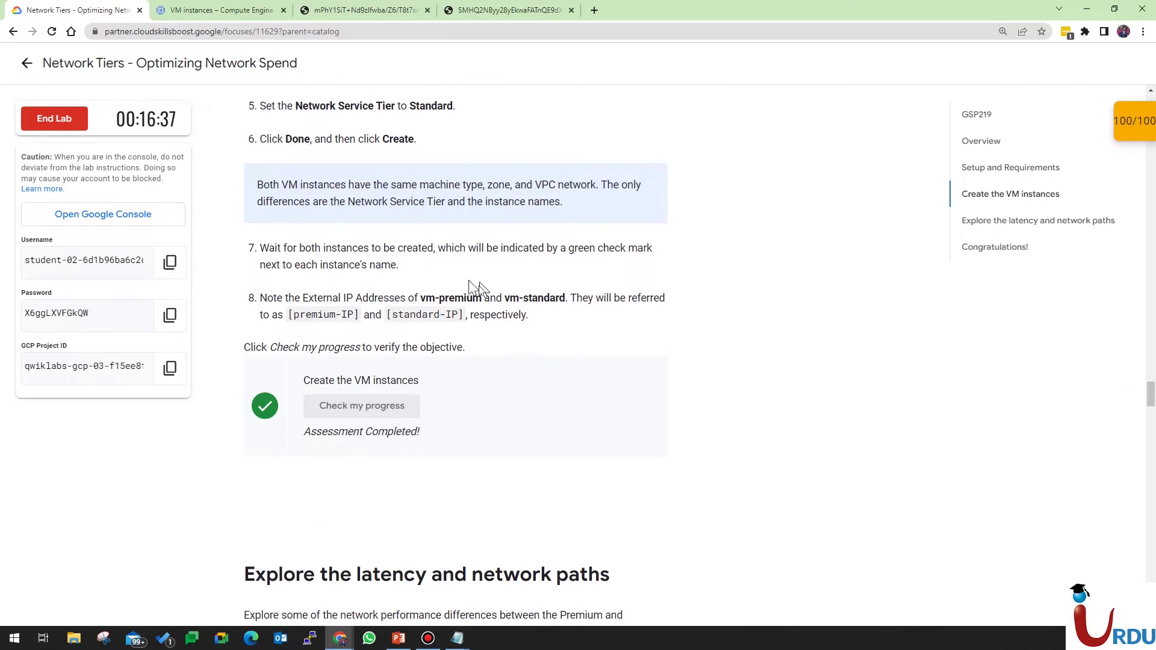
# Refresh the VM instances list and replace the premium ip address in the Notepad notes with vm-premium's external IP, 34.71.26.171.
pyautogui.click(187, 11)
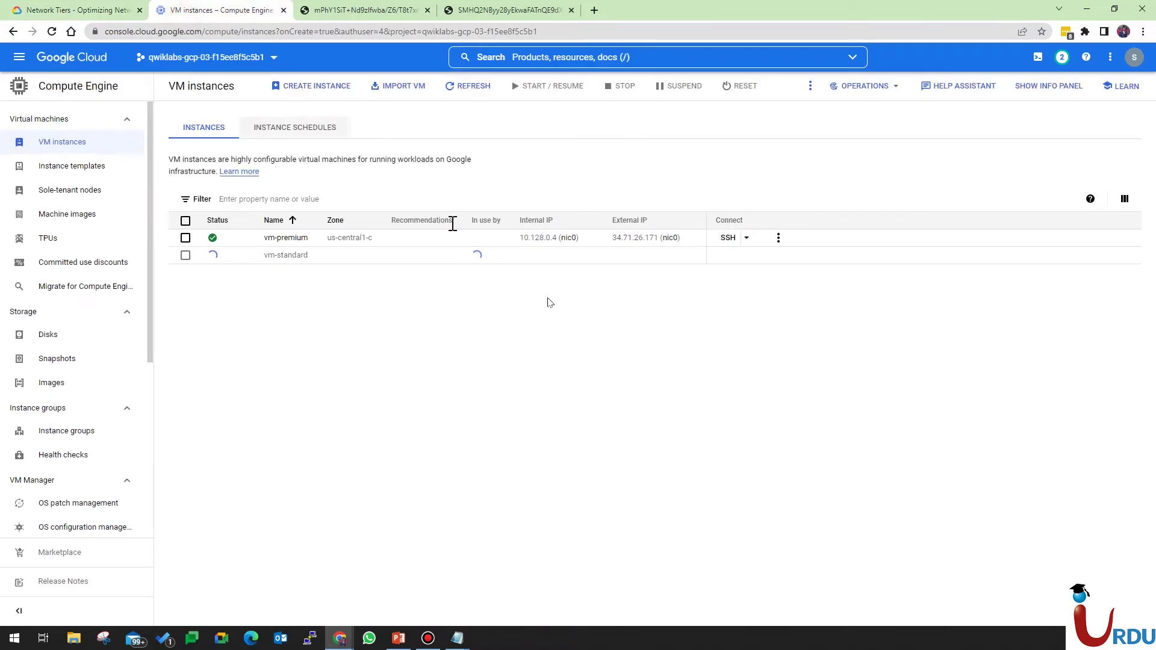
pyautogui.click(477, 85)
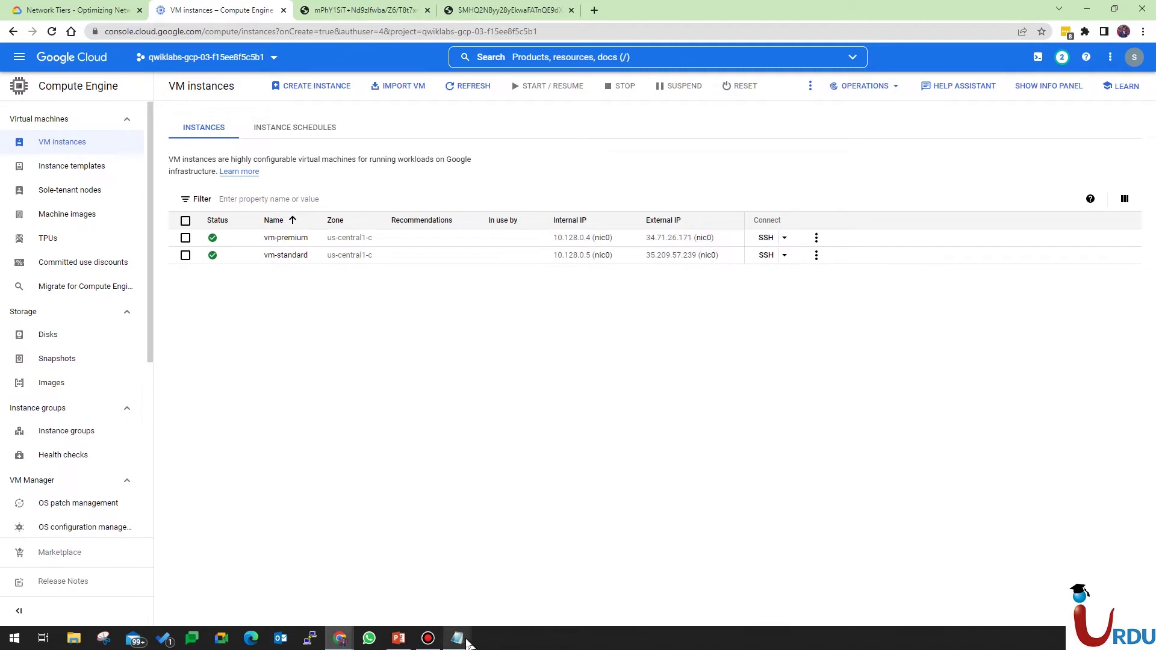
pyautogui.click(476, 608)
pyautogui.moveTo(353, 364); pyautogui.dragTo(216, 366)
pyautogui.write('34.71.26.171')
# Replace the standard ip address in the Notepad notes with vm-standard's external IP, 35.209.57.239.
pyautogui.click(578, 289)
pyautogui.click(726, 258)
pyautogui.click(516, 594)
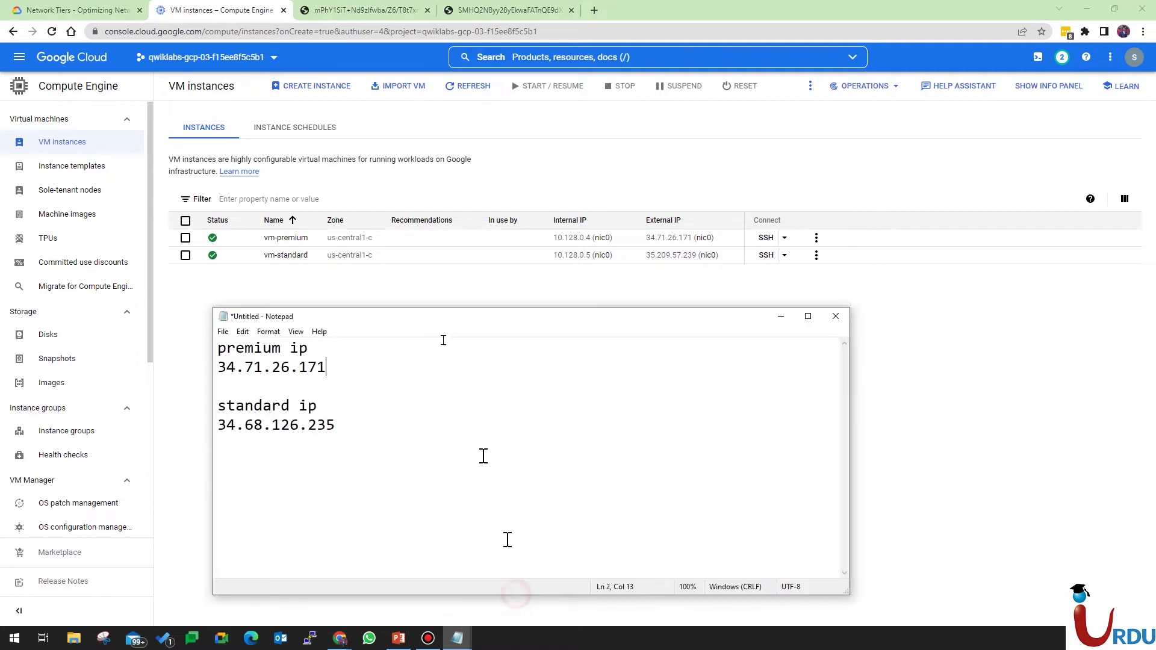
pyautogui.moveTo(351, 425); pyautogui.dragTo(232, 433)
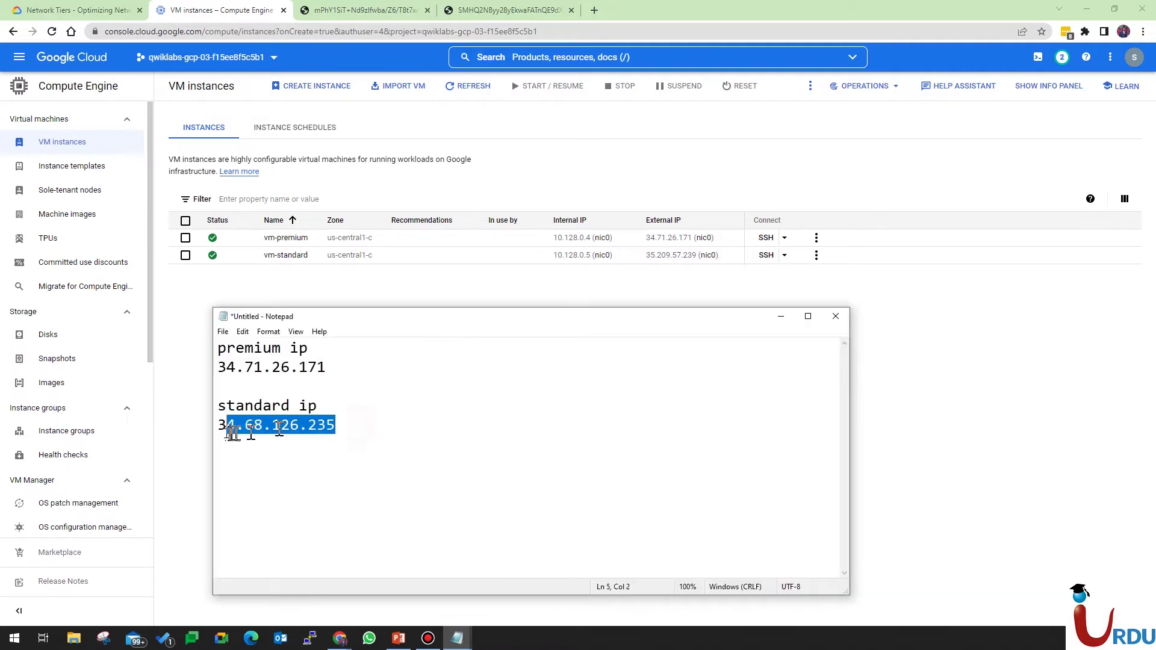
pyautogui.hotkey('ctrl', 'v')
pyautogui.click(196, 432)
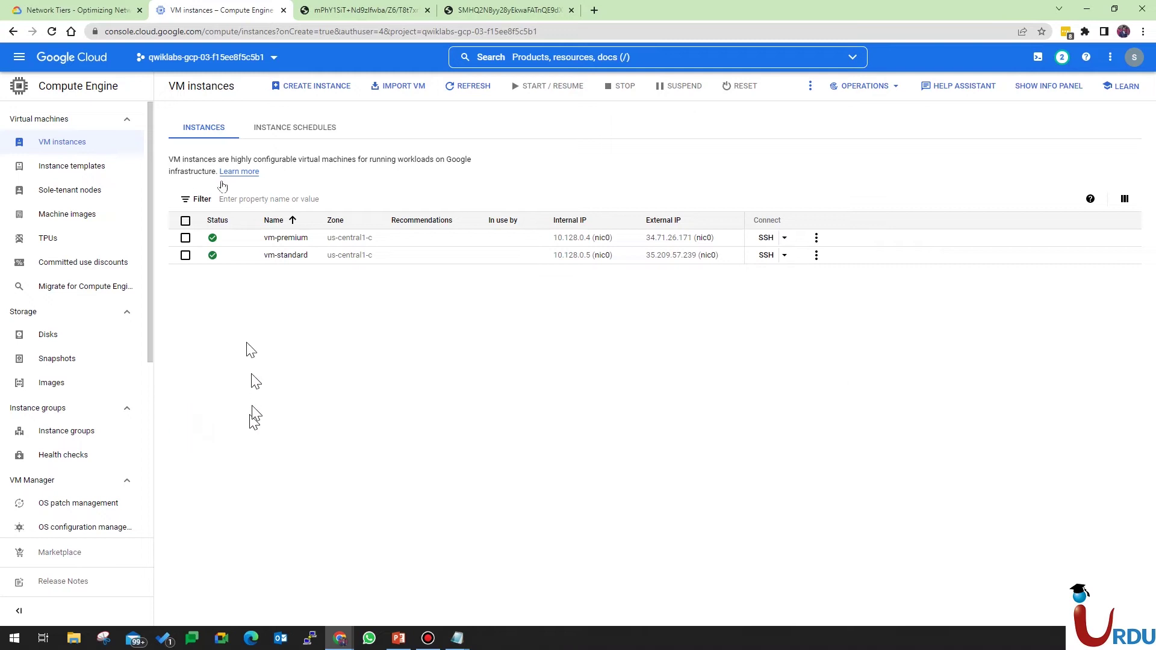
# Return to the lab page and submit Premium Tier as the answer to which Network Service Tier should provide lower latency.
pyautogui.click(74, 12)
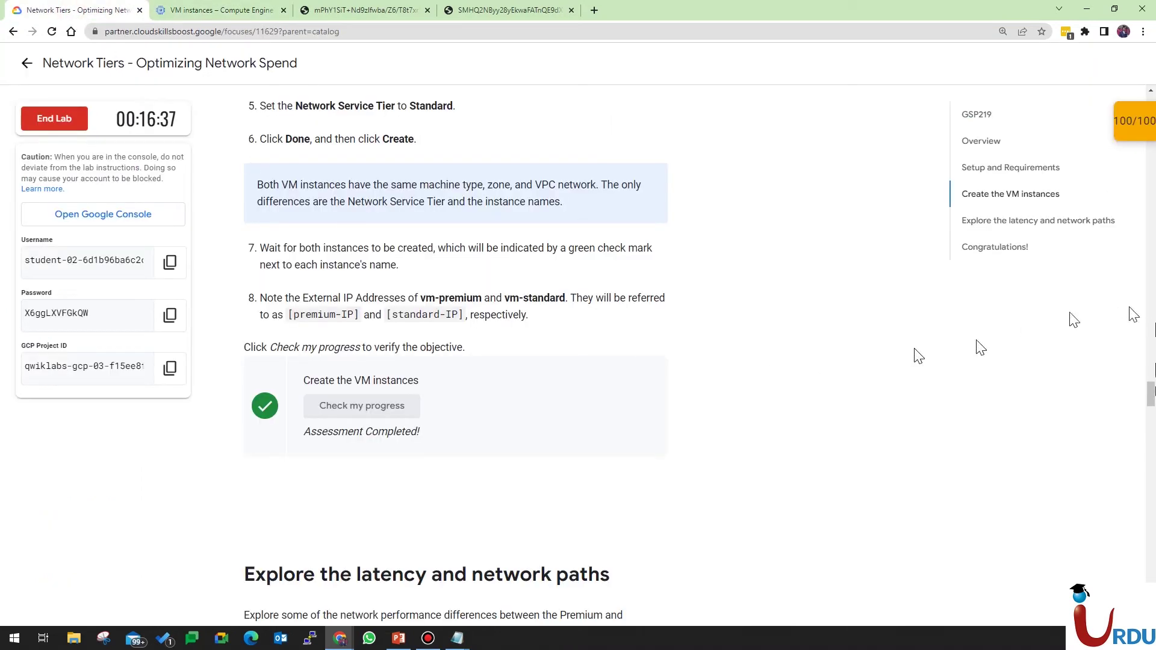
pyautogui.moveTo(1150, 402); pyautogui.dragTo(1152, 427)
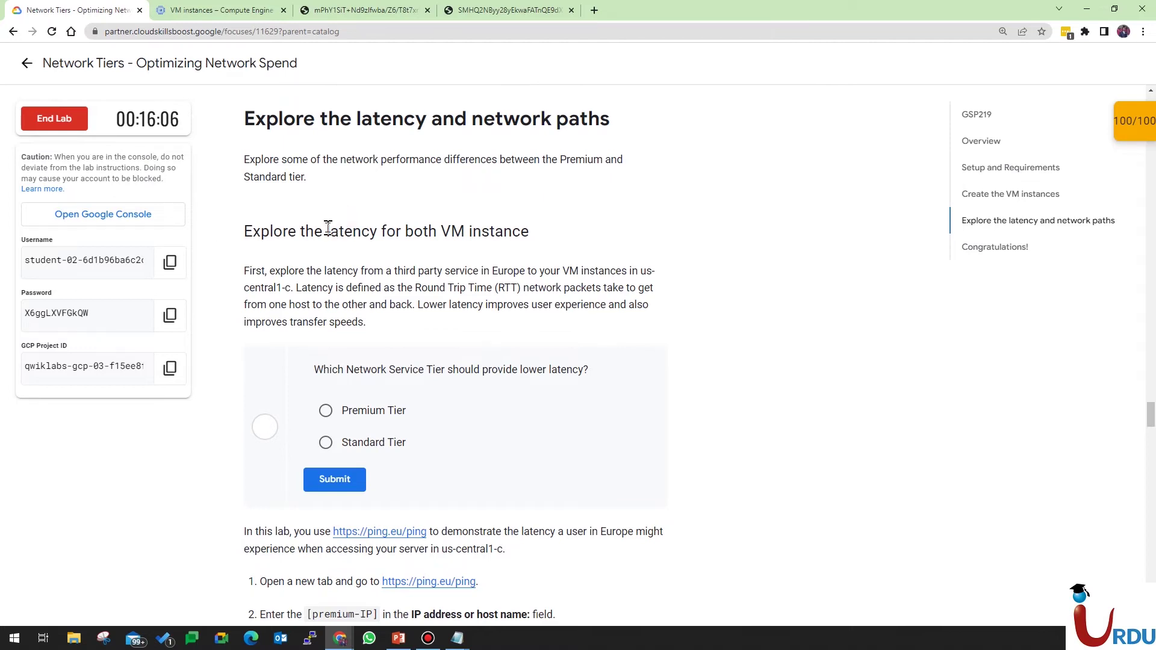
pyautogui.scroll(-2, 328, 227)
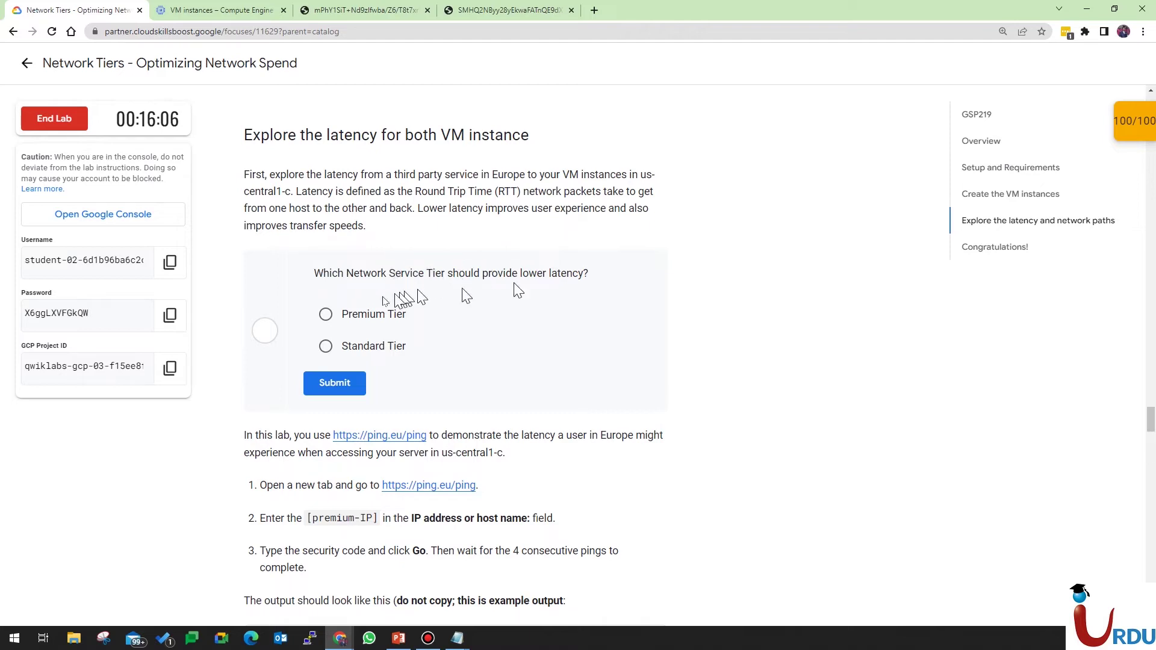
pyautogui.click(325, 314)
pyautogui.click(322, 380)
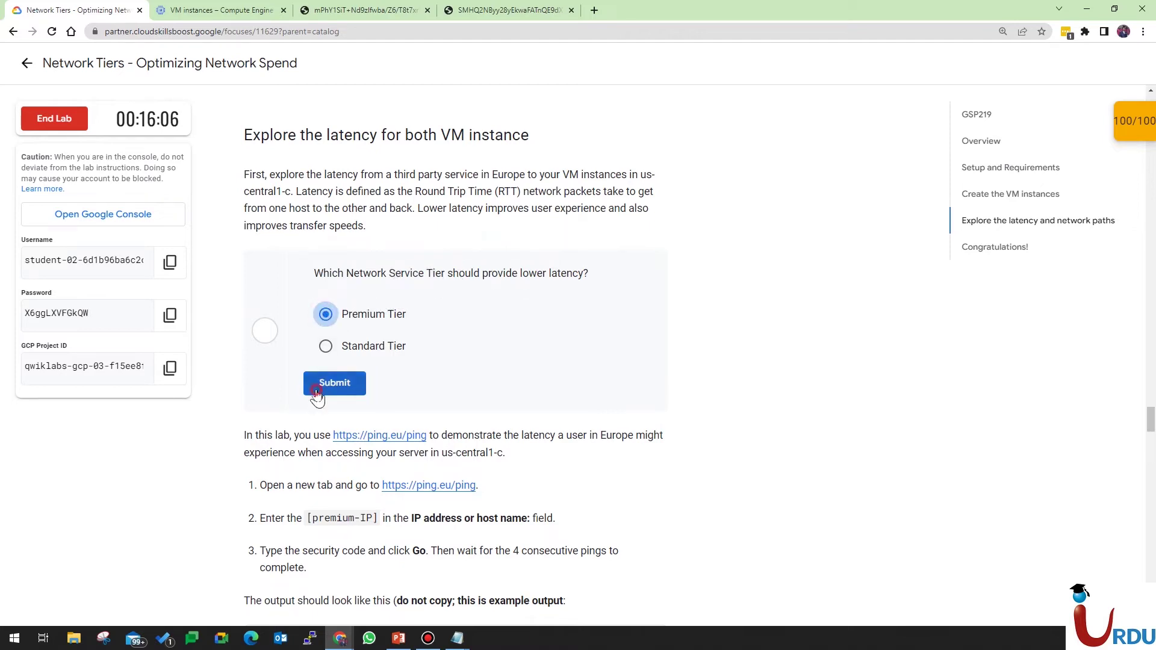
# Open the lab's ping.eu/ping link in a new browser tab and switch to it.
pyautogui.moveTo(1151, 421); pyautogui.dragTo(1151, 431)
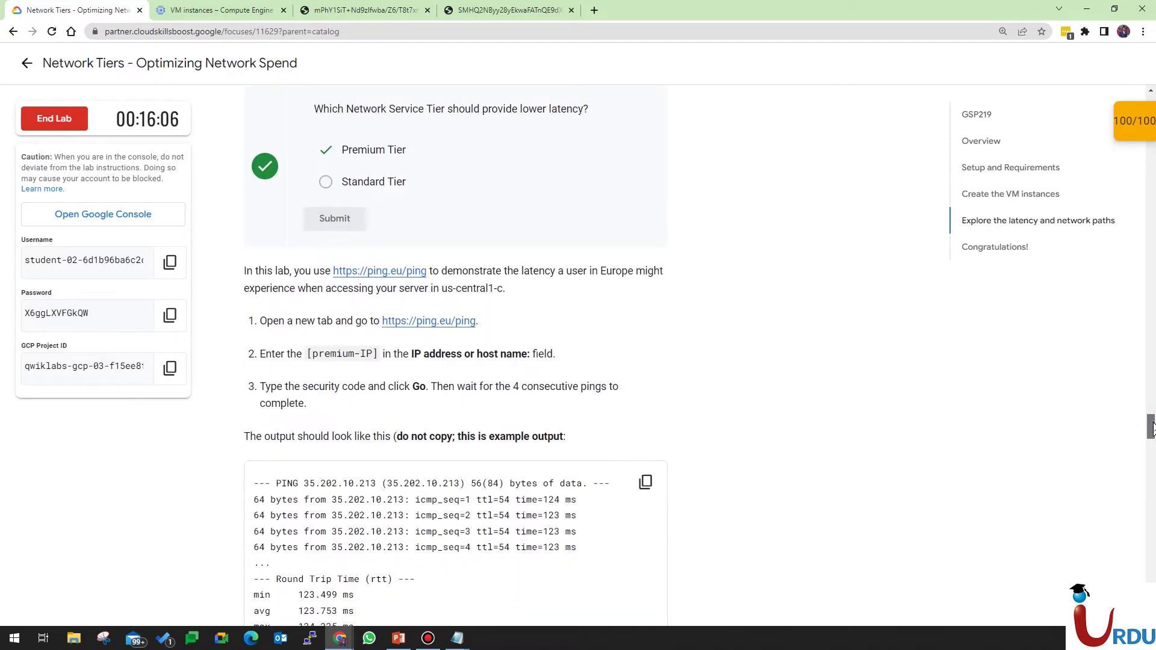
pyautogui.rightClick(394, 275)
pyautogui.click(415, 280)
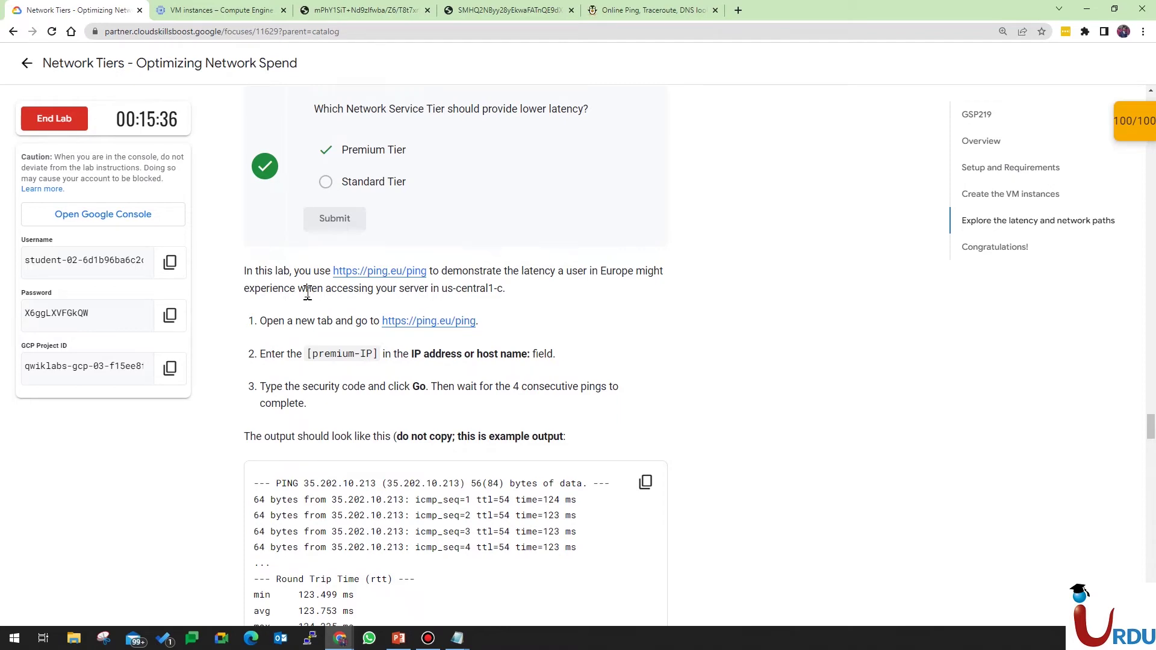
pyautogui.click(644, 10)
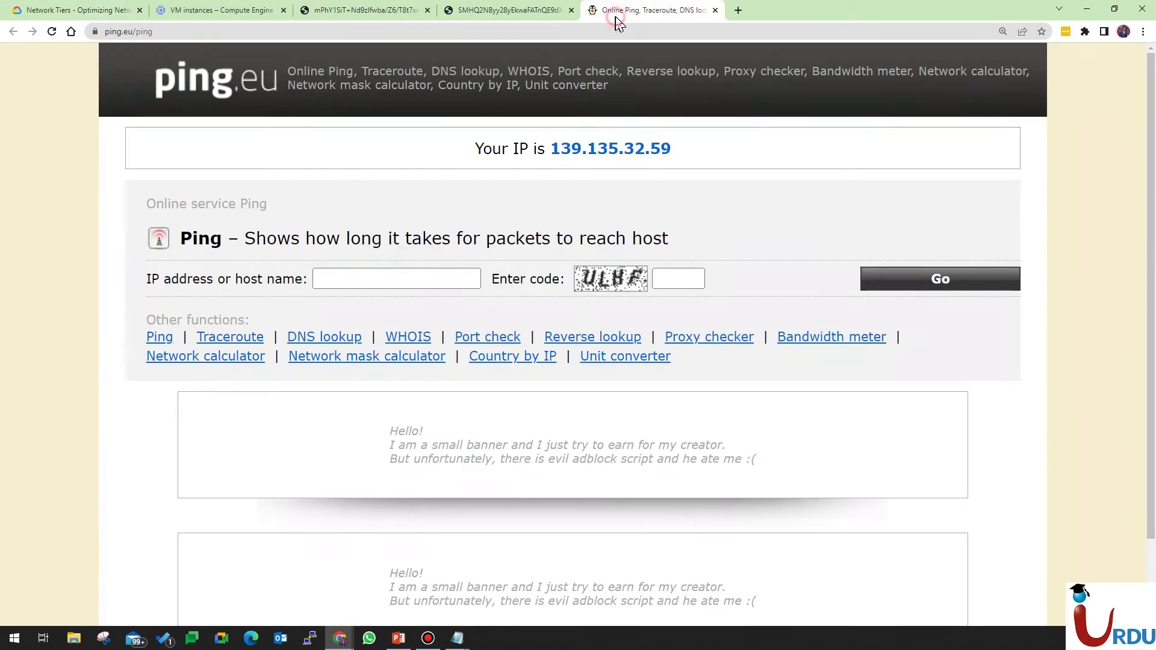
# Copy vm-premium's external IP, 34.71.26.171, and ping it on ping.eu after entering the displayed security code.
pyautogui.moveTo(247, 10); pyautogui.dragTo(499, 10)
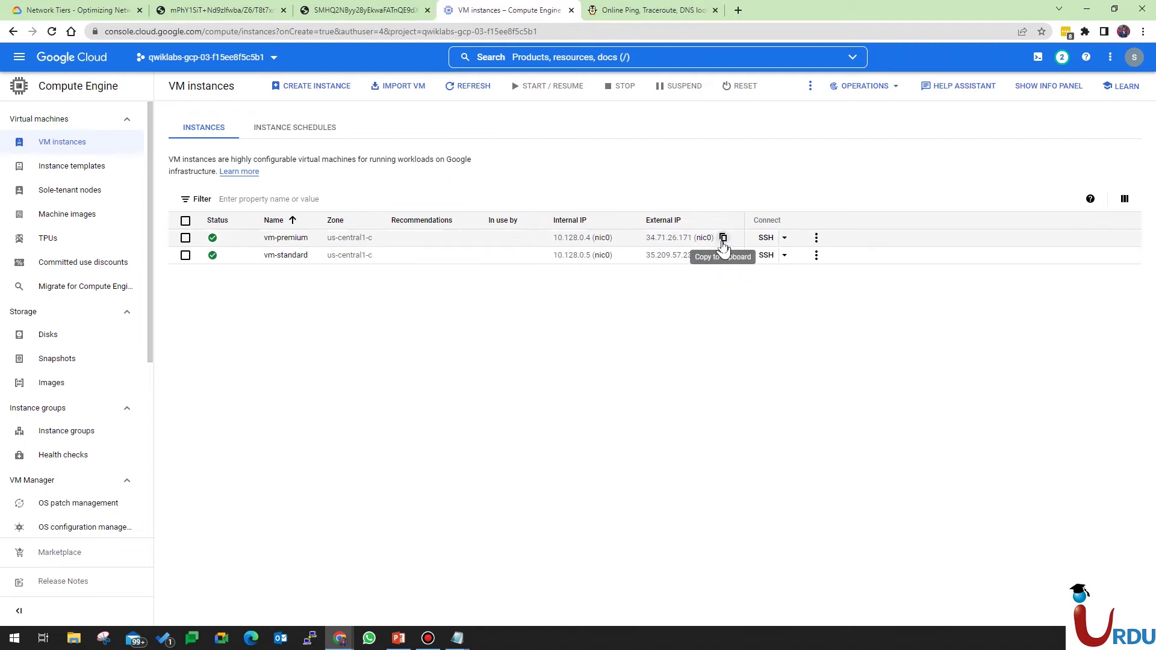
pyautogui.click(629, 10)
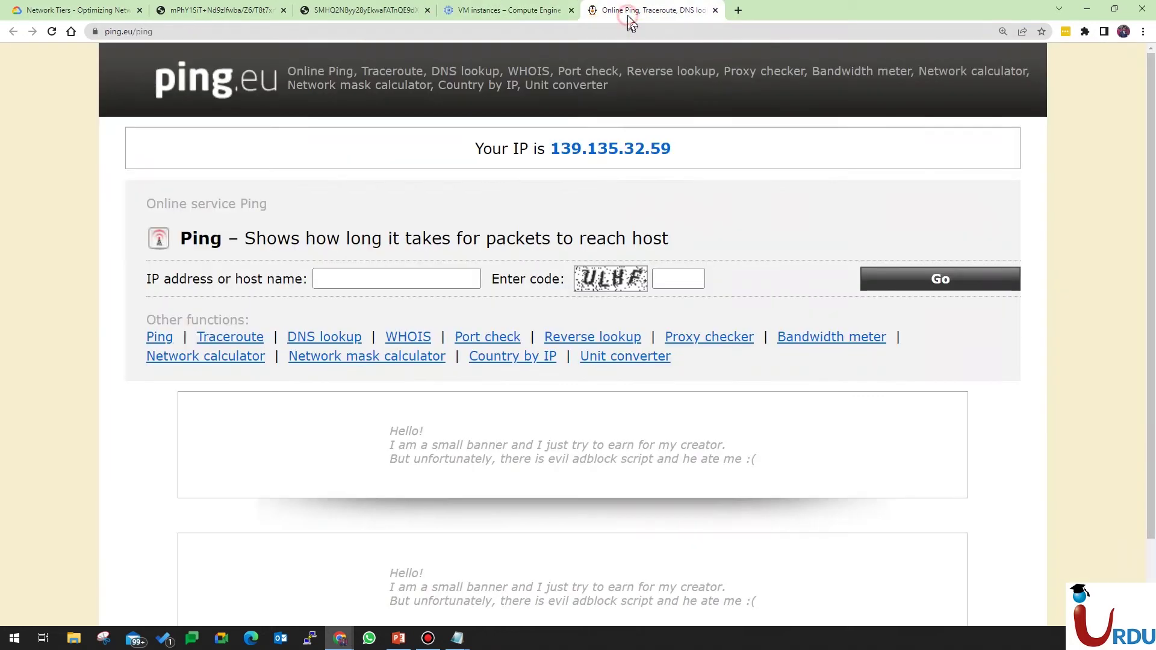
pyautogui.click(432, 279)
pyautogui.hotkey('ctrl', 'v')
pyautogui.click(666, 280)
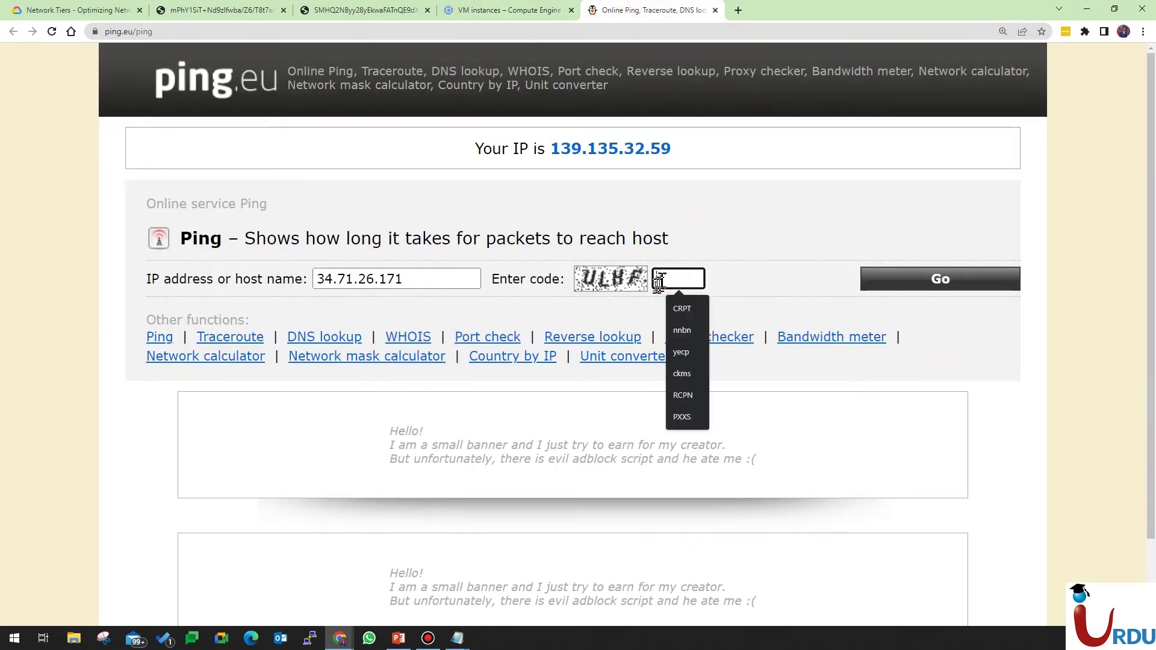
pyautogui.write('ULHF')
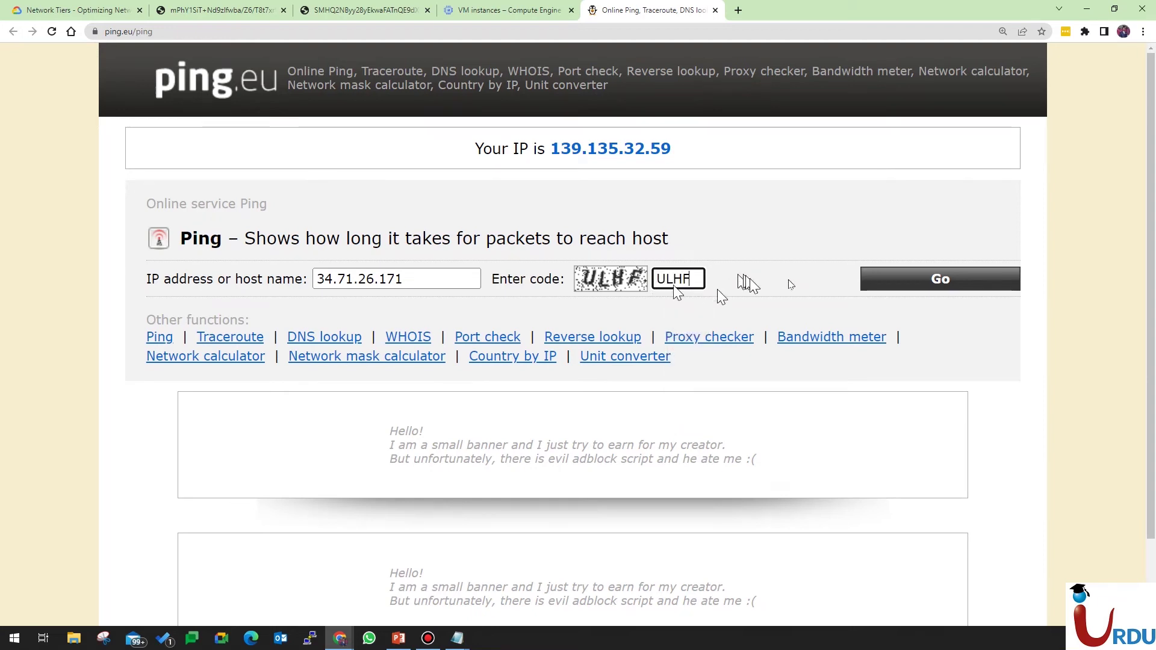
pyautogui.click(901, 287)
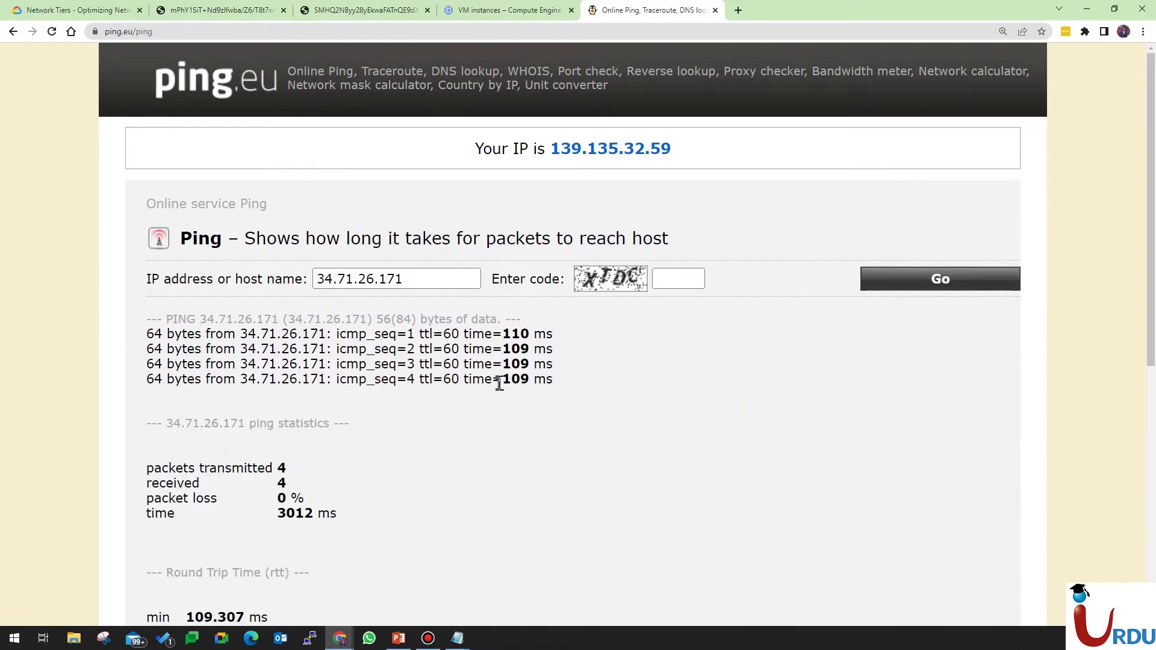
# Check the lab's instructions for pinging the standard IP and open ping.eu/ping in a second browser tab.
pyautogui.click(516, 11)
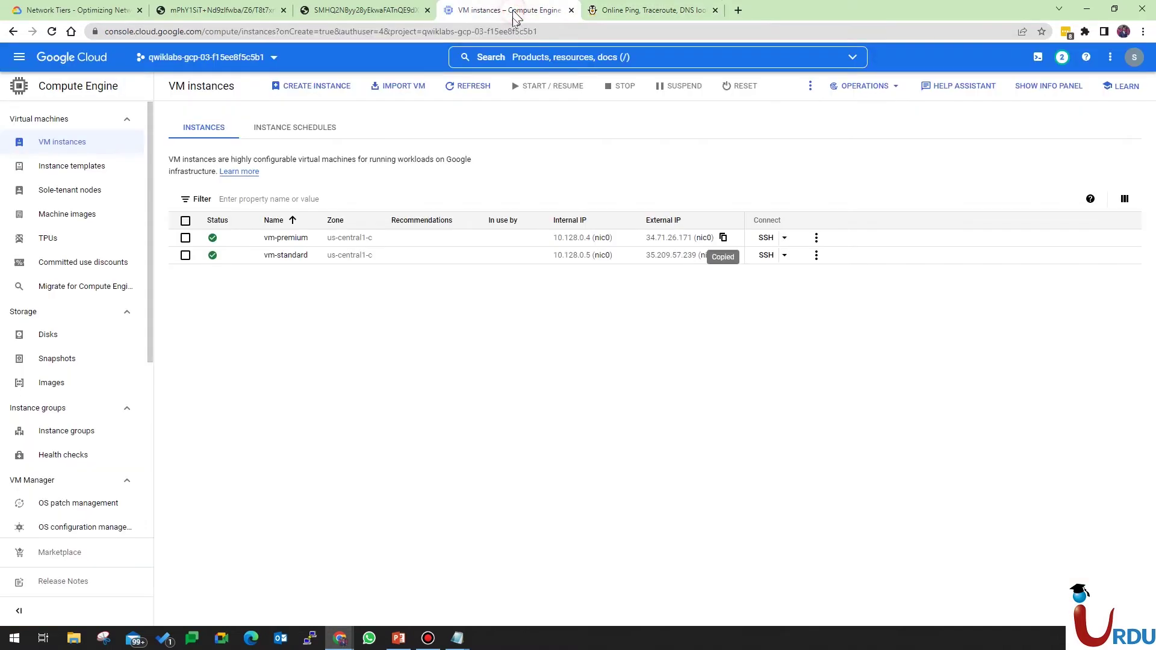
pyautogui.click(390, 15)
pyautogui.moveTo(109, 10); pyautogui.dragTo(361, 12)
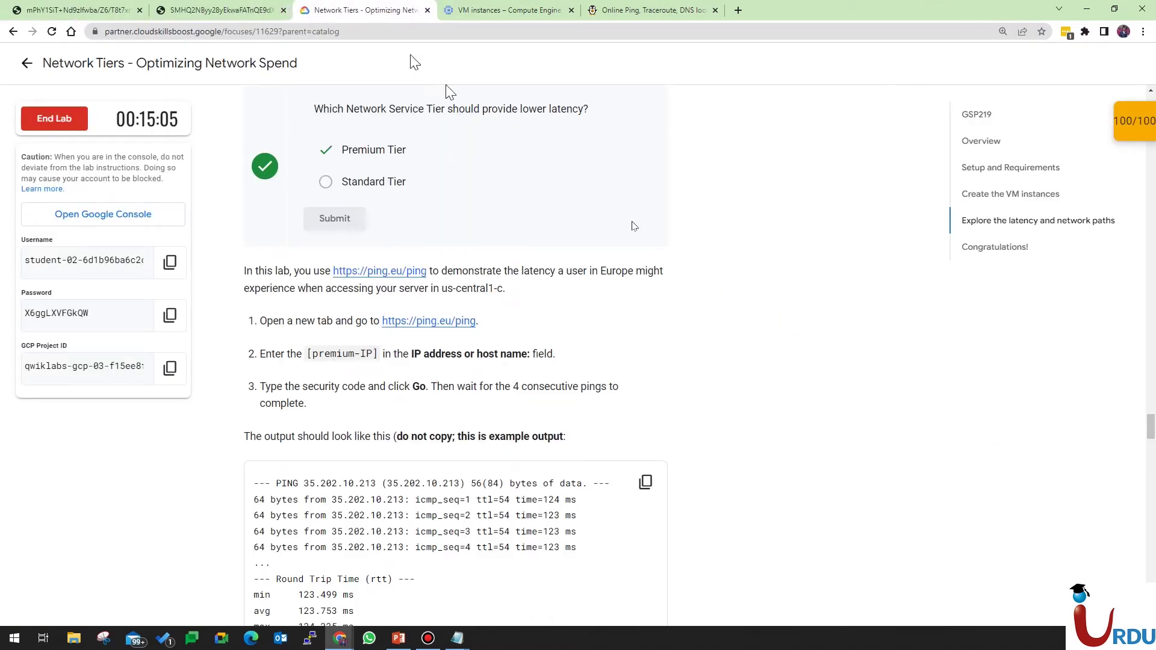
pyautogui.scroll(-3, 724, 332)
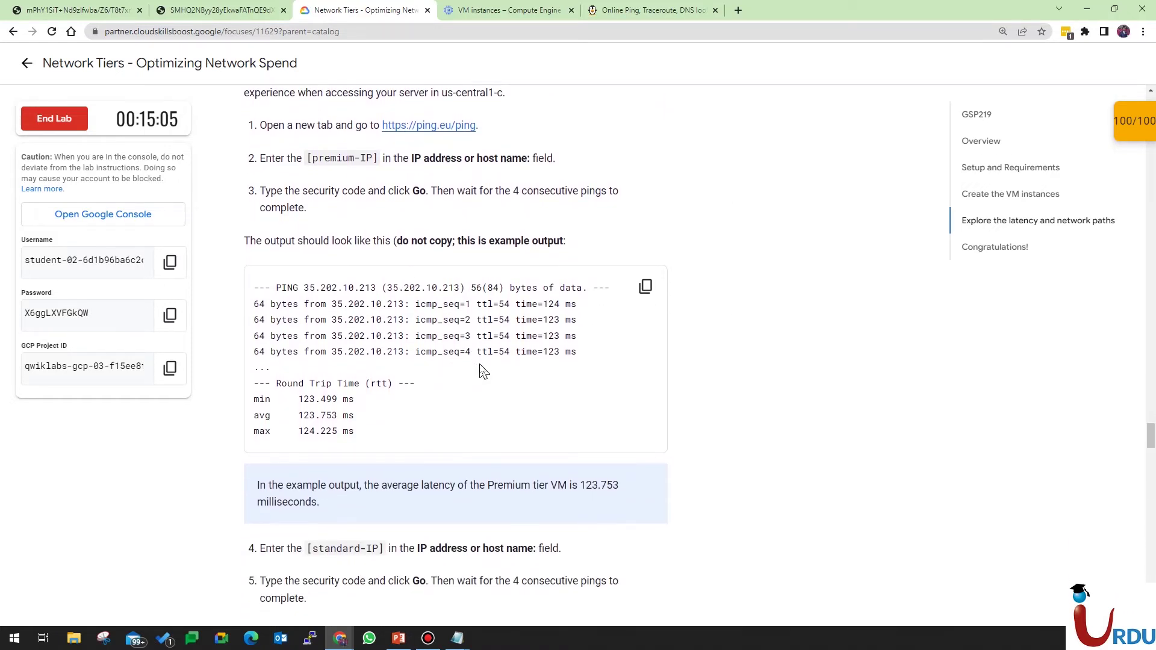
pyautogui.scroll(-5, 484, 371)
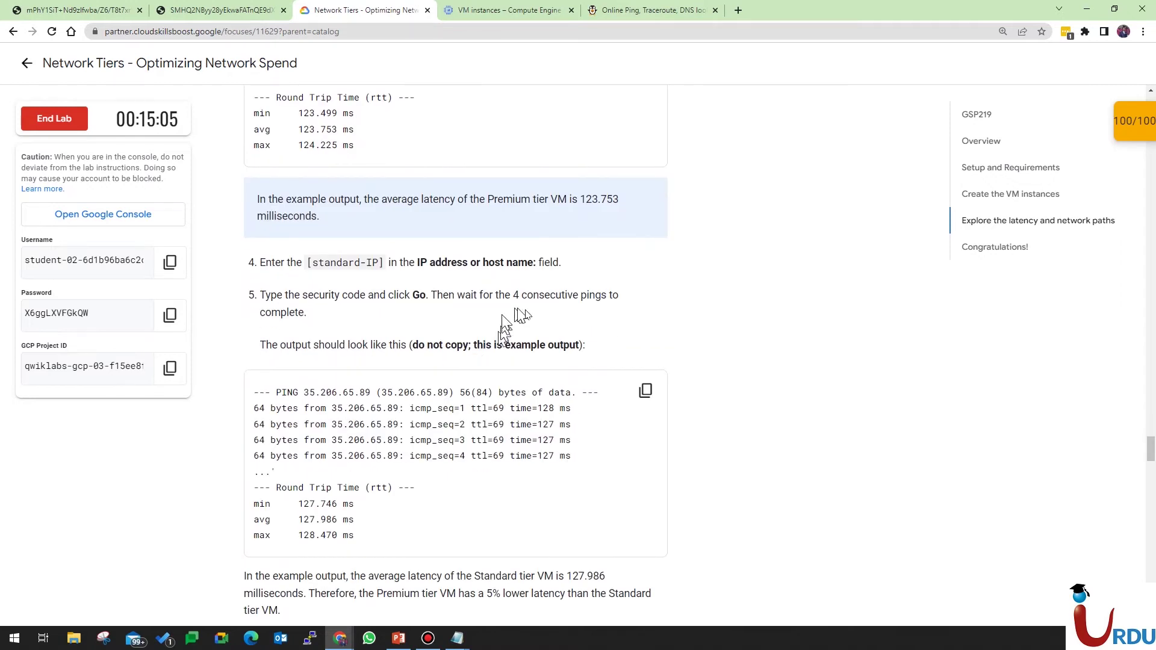
pyautogui.click(645, 10)
pyautogui.click(645, 27)
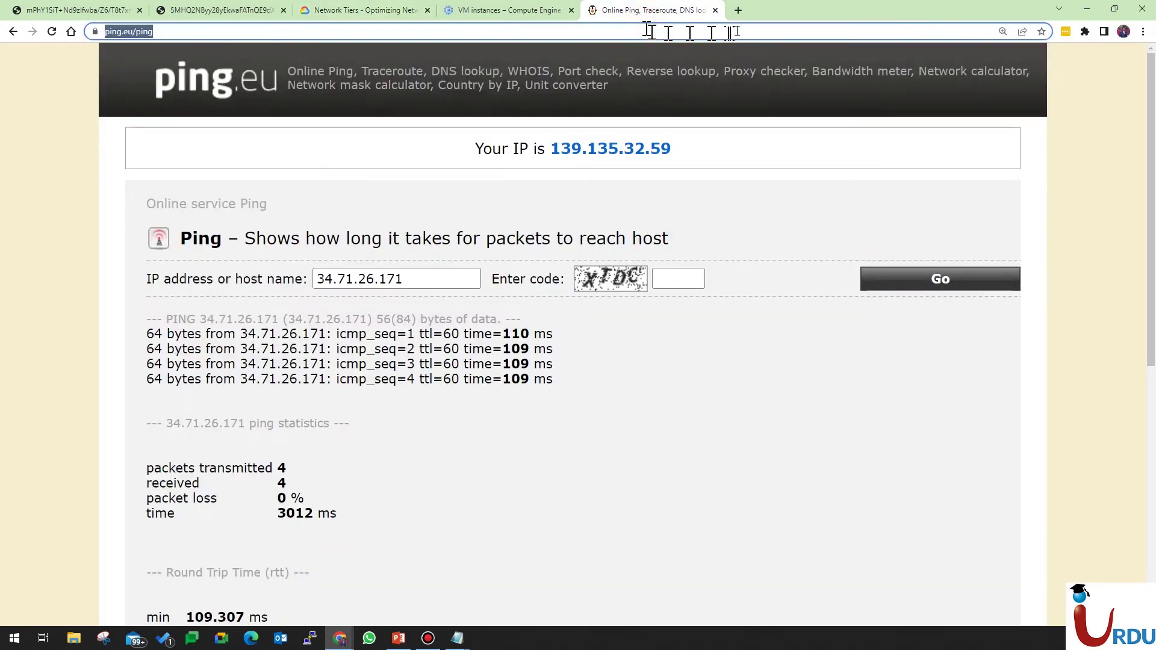
pyautogui.click(739, 11)
pyautogui.hotkey('ctrl', 'v')
pyautogui.press('Return')
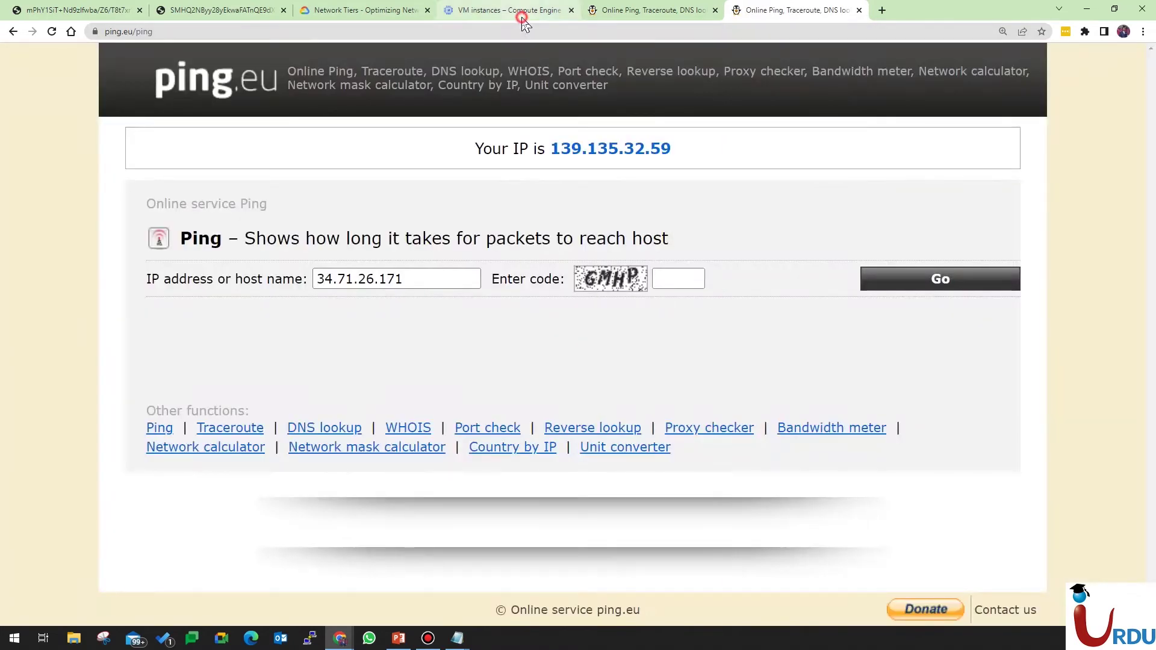
# Copy vm-standard's external IP, 35.209.57.239, and ping it in the second ping.eu tab after entering the displayed security code.
pyautogui.click(522, 19)
pyautogui.click(727, 256)
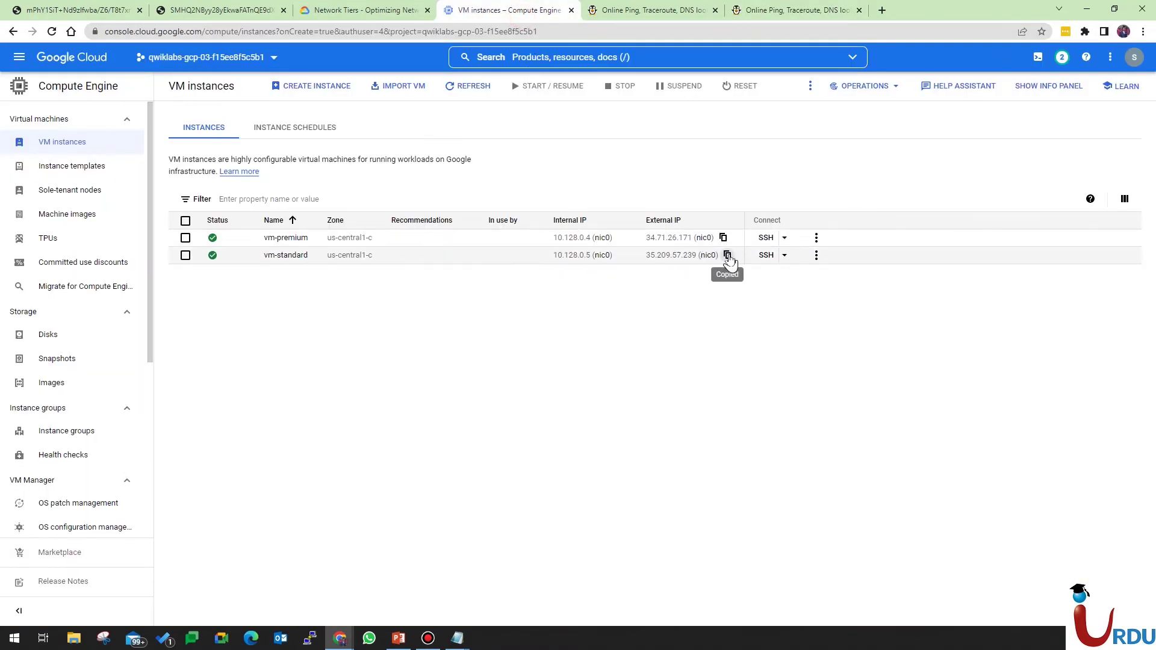
pyautogui.click(777, 11)
pyautogui.tripleClick(414, 278)
pyautogui.hotkey('ctrl', 'v')
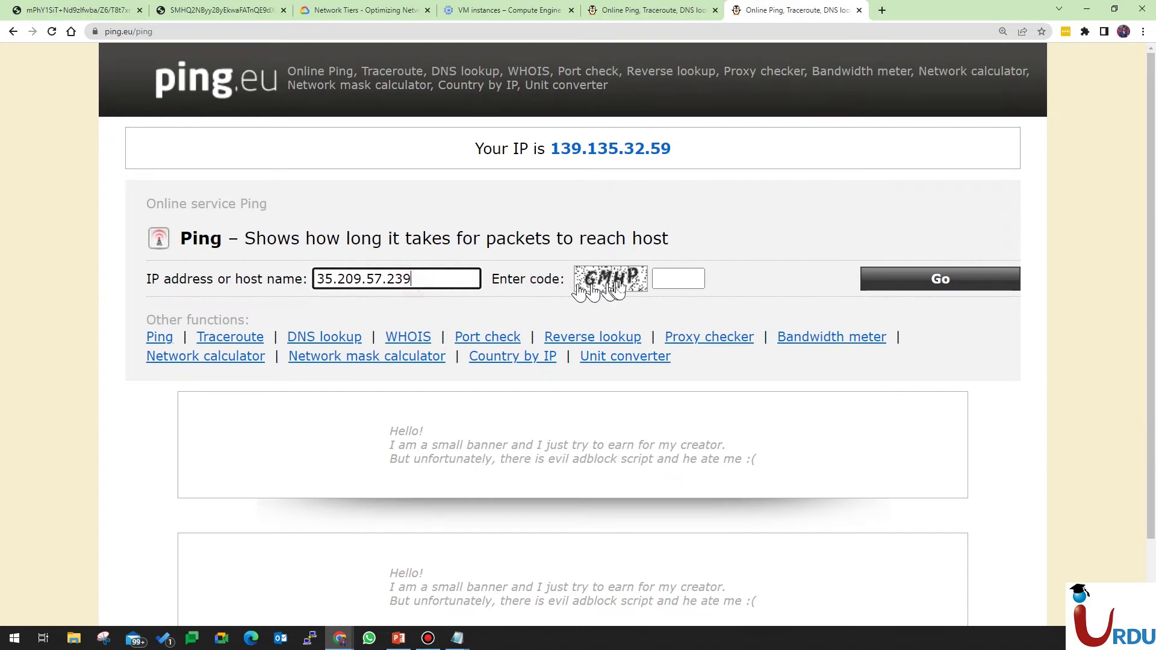
pyautogui.click(676, 280)
pyautogui.write('GMHP')
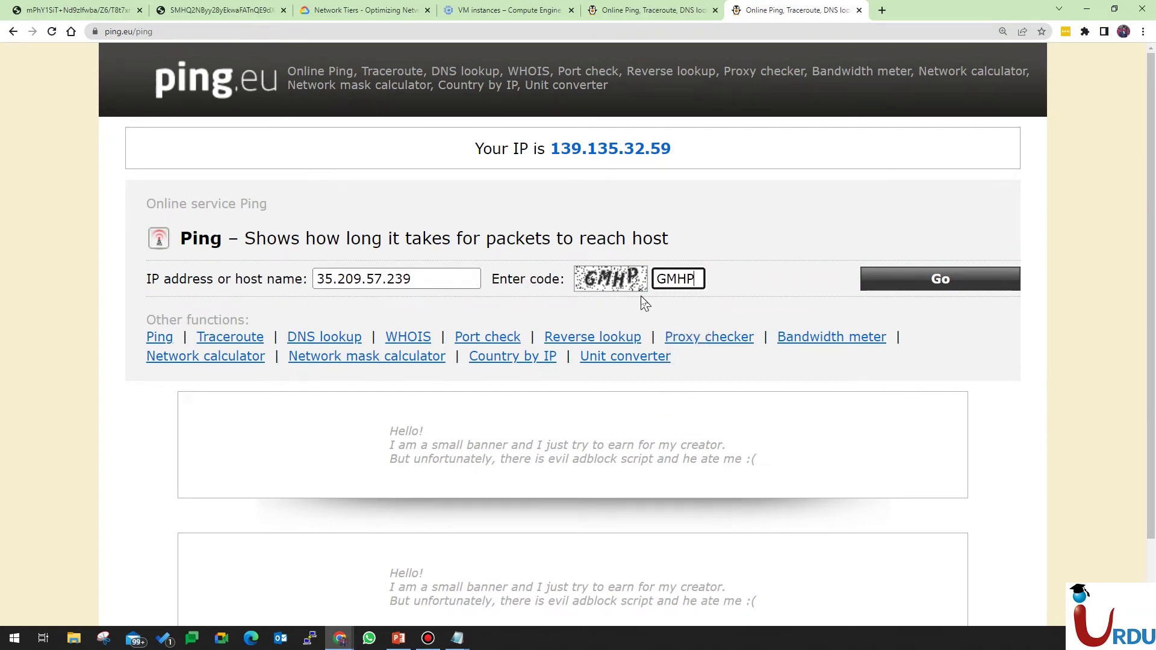
pyautogui.press('Return')
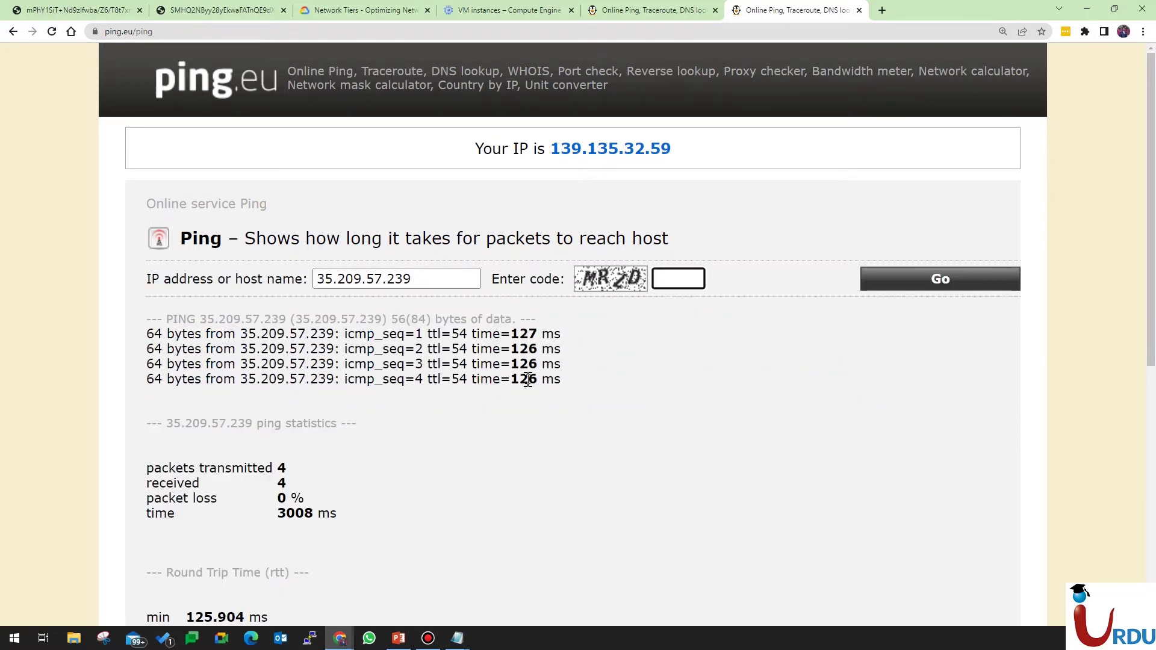
# Compare the ping times of vm-premium and vm-standard across the two ping.eu results.
pyautogui.click(643, 15)
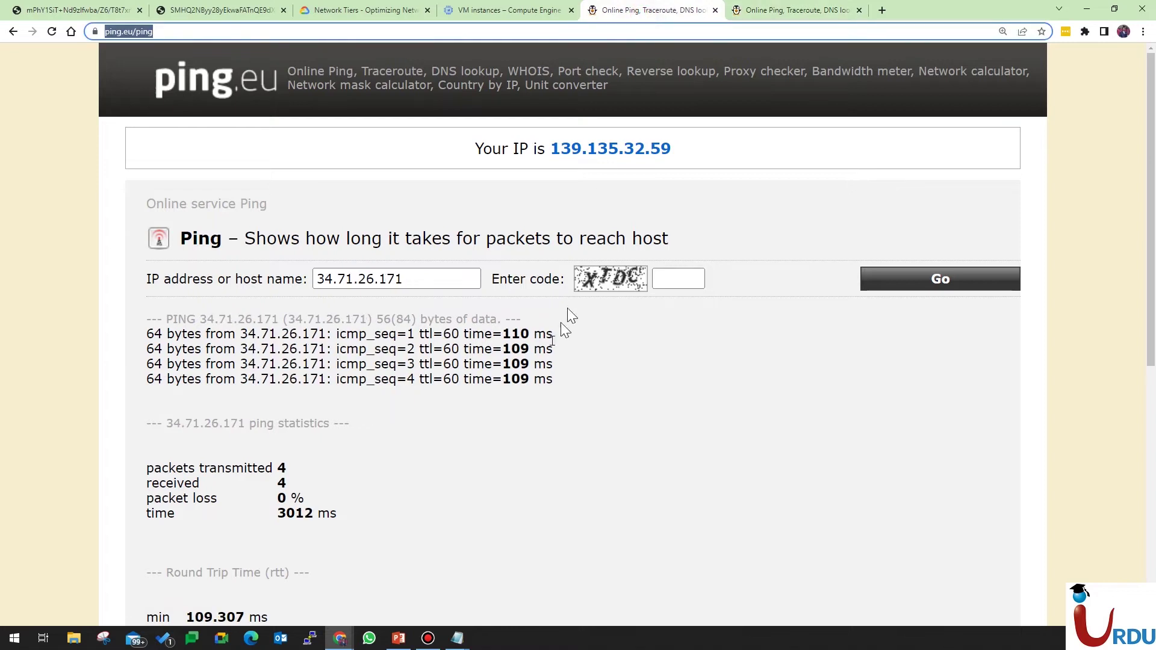
pyautogui.click(767, 12)
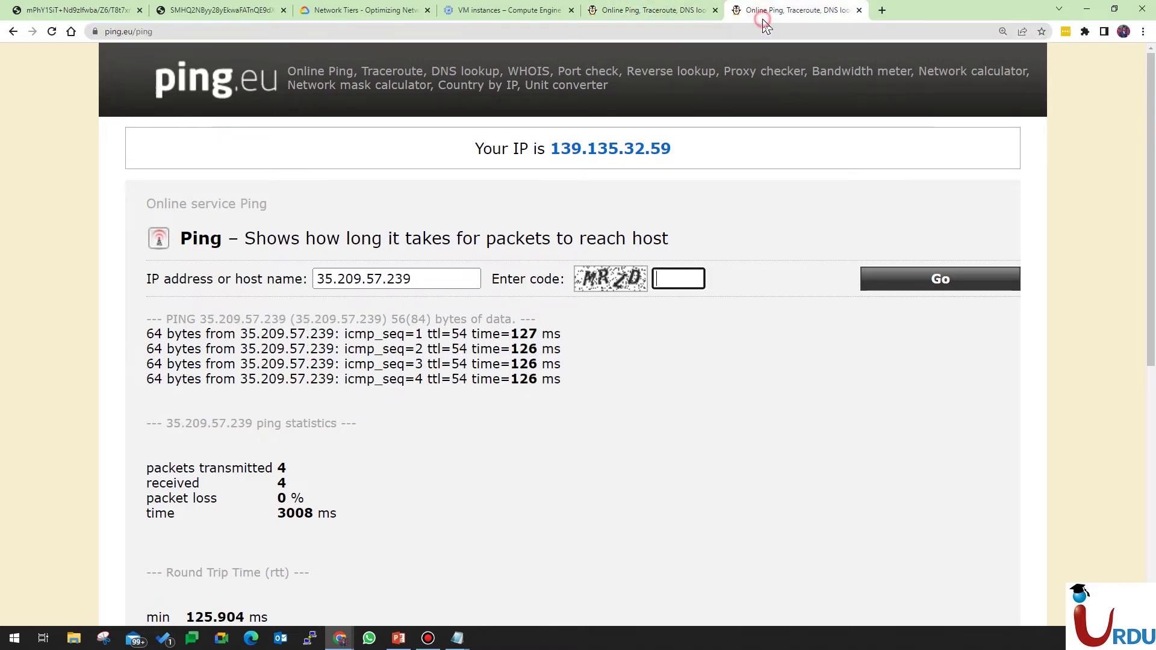
pyautogui.click(509, 11)
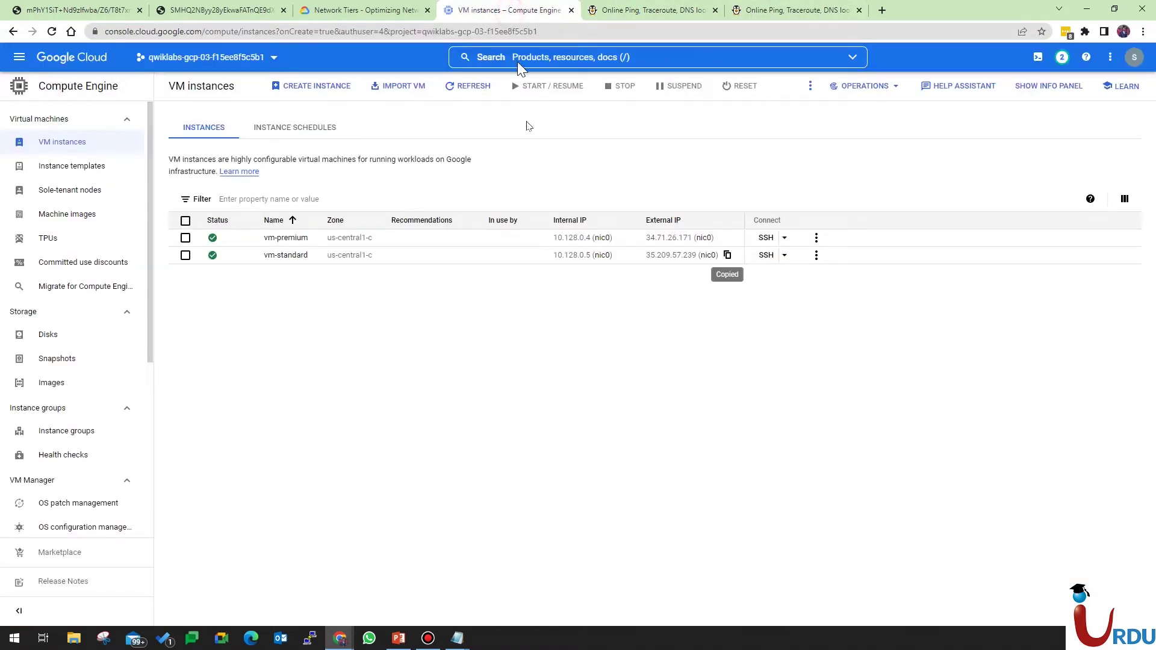
# Read the lab's example ping output and its explanation of the latency difference between the Premium and Standard tier VMs.
pyautogui.click(398, 12)
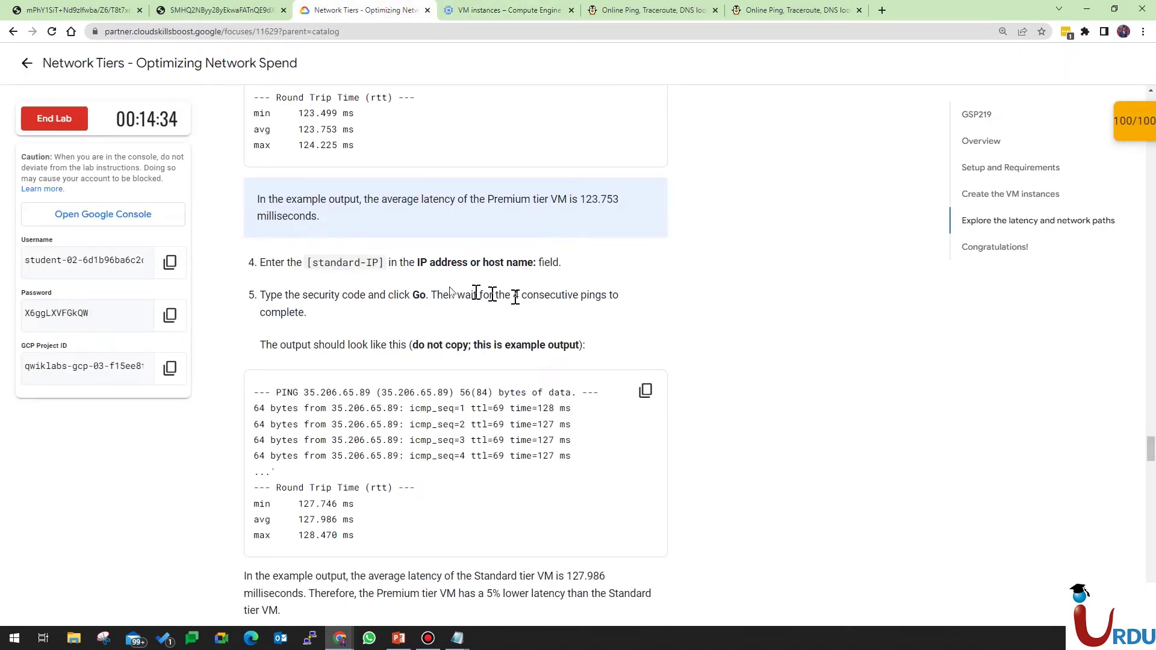
pyautogui.scroll(-1, 362, 325)
pyautogui.moveTo(311, 325); pyautogui.dragTo(581, 322)
pyautogui.scroll(-1, 602, 325)
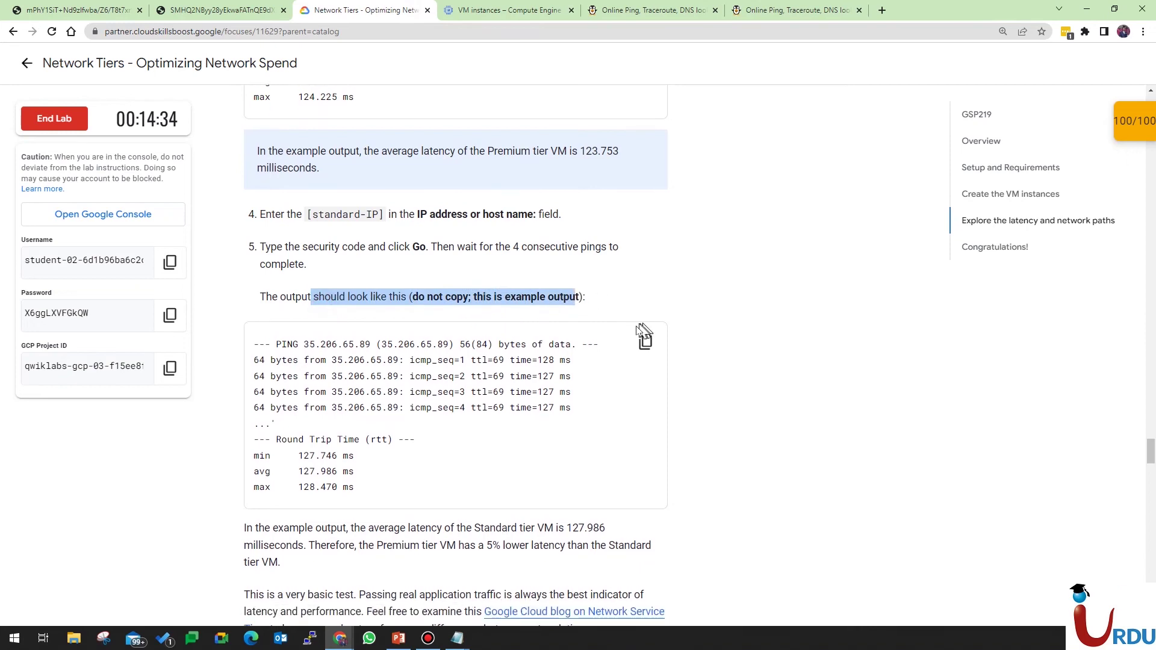
pyautogui.scroll(-4, 394, 299)
pyautogui.moveTo(299, 288); pyautogui.dragTo(472, 289)
pyautogui.click(475, 290)
pyautogui.moveTo(377, 305); pyautogui.dragTo(600, 330)
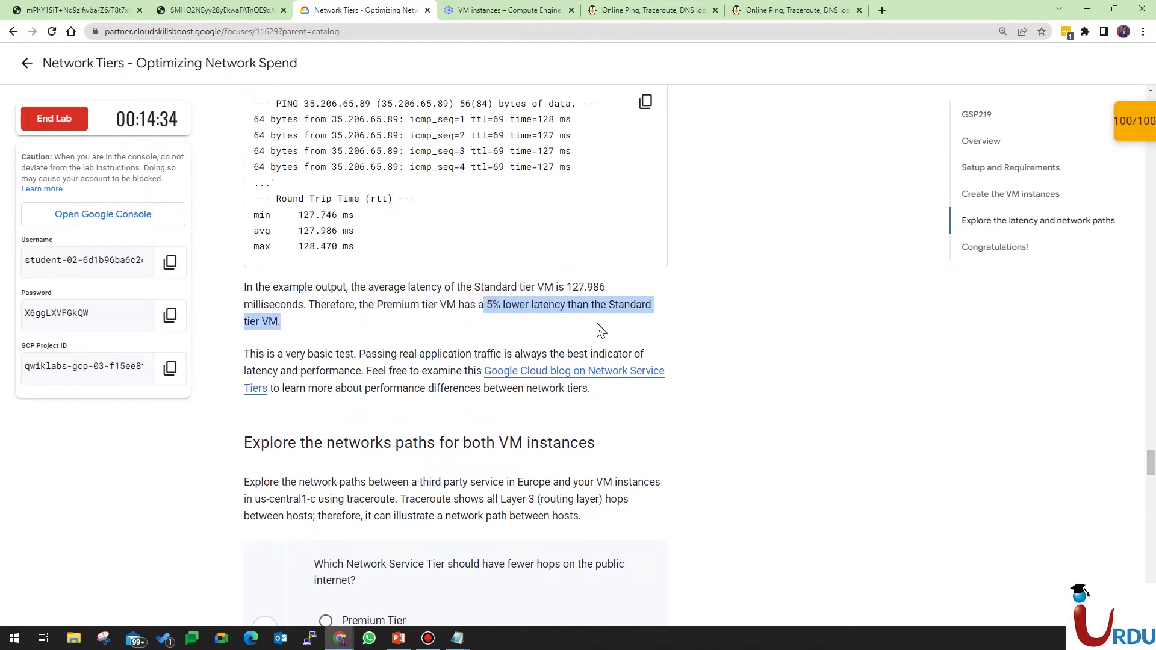
pyautogui.click(388, 316)
pyautogui.moveTo(360, 304); pyautogui.dragTo(531, 306)
pyautogui.click(436, 325)
pyautogui.scroll(-1, 424, 333)
pyautogui.scroll(-2, 425, 332)
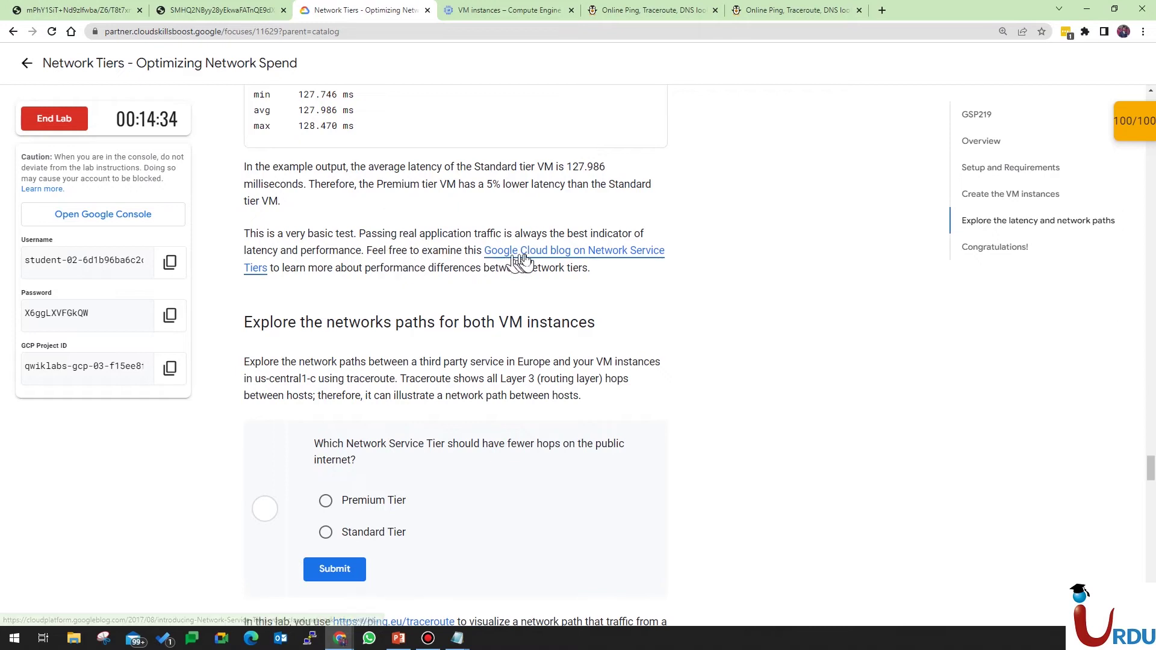
# Submit Premium Tier as the answer to which Network Service Tier should have fewer hops on the public internet.
pyautogui.scroll(-1, 458, 283)
pyautogui.scroll(-2, 458, 283)
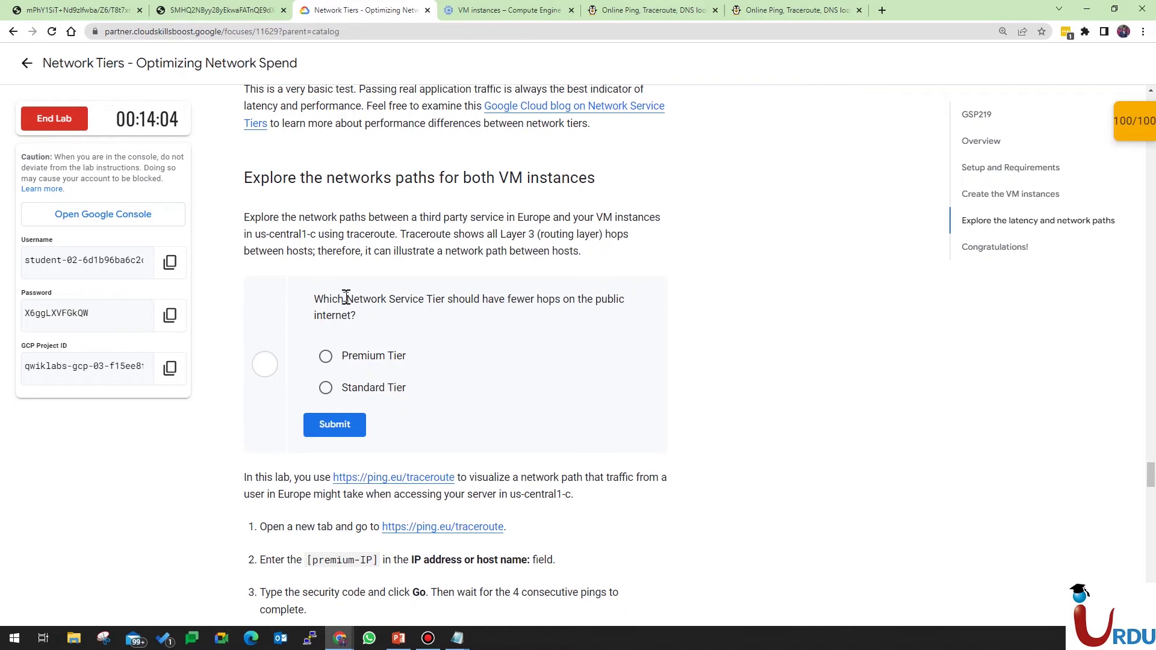
pyautogui.click(324, 358)
pyautogui.click(334, 425)
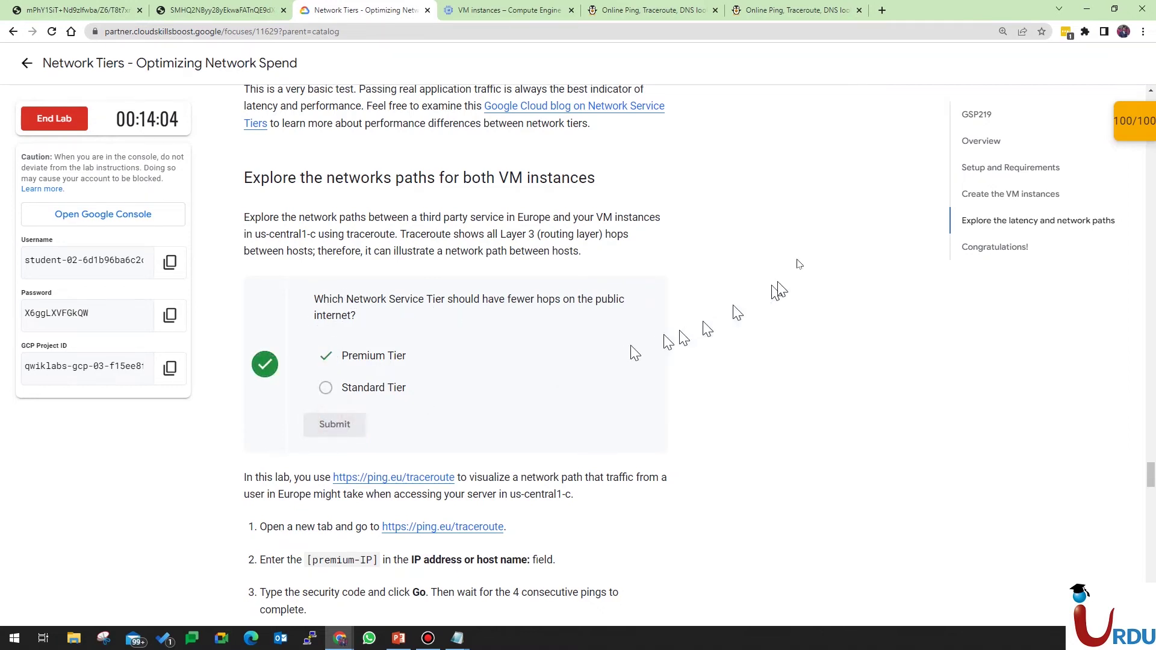
pyautogui.scroll(-4, 730, 269)
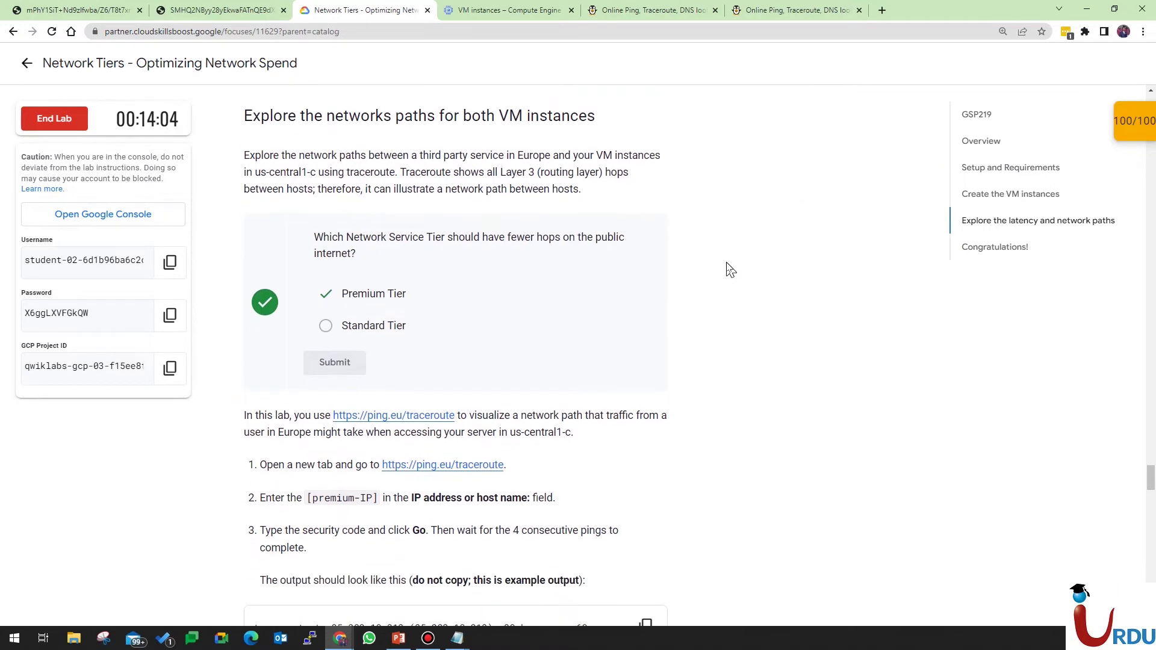
# Open the lab's ping.eu traceroute link in a new tab and copy vm-premium's external IP from the VM instances list.
pyautogui.rightClick(392, 214)
pyautogui.click(542, 222)
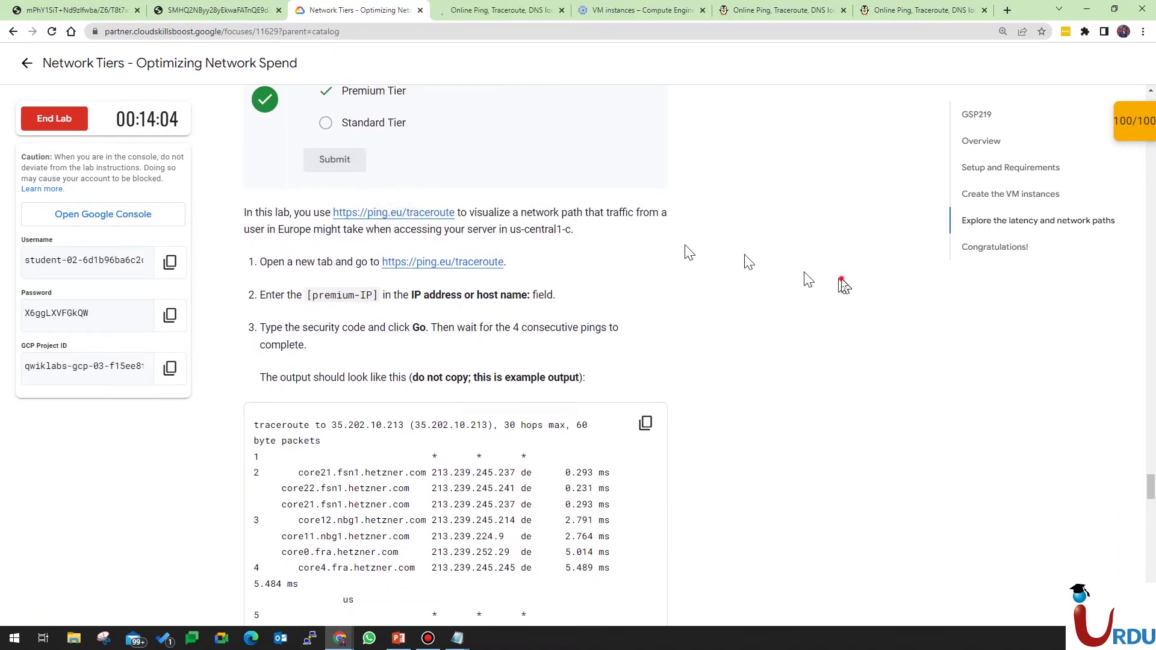
pyautogui.scroll(-1, 834, 283)
pyautogui.scroll(-1, 827, 282)
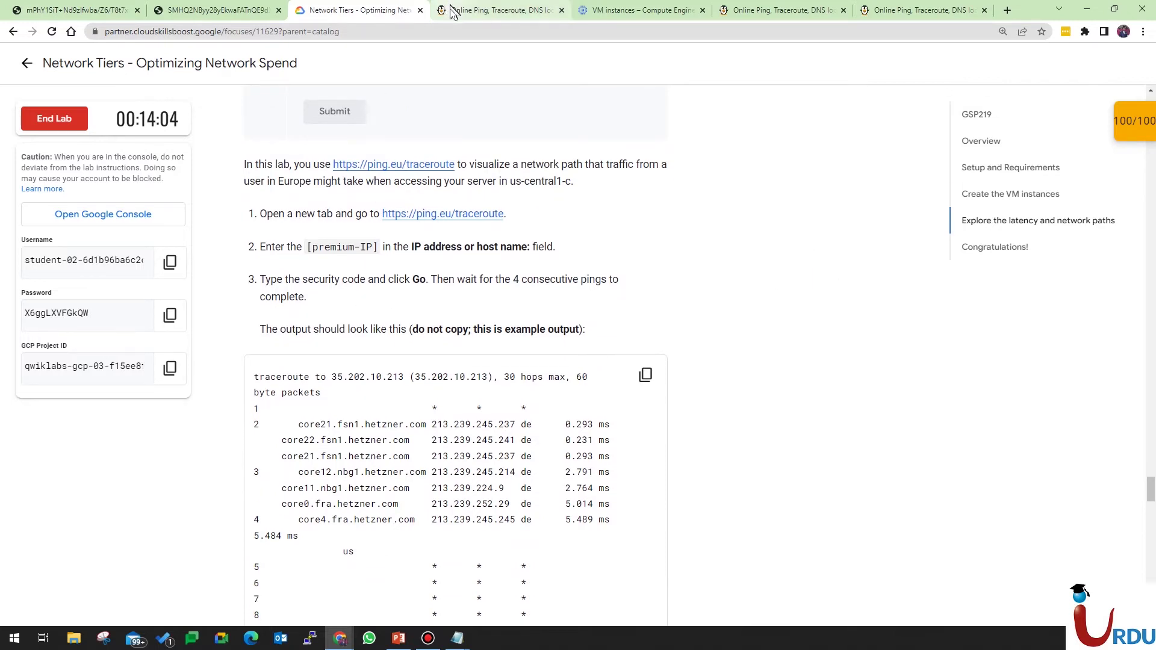
pyautogui.click(596, 12)
pyautogui.click(722, 239)
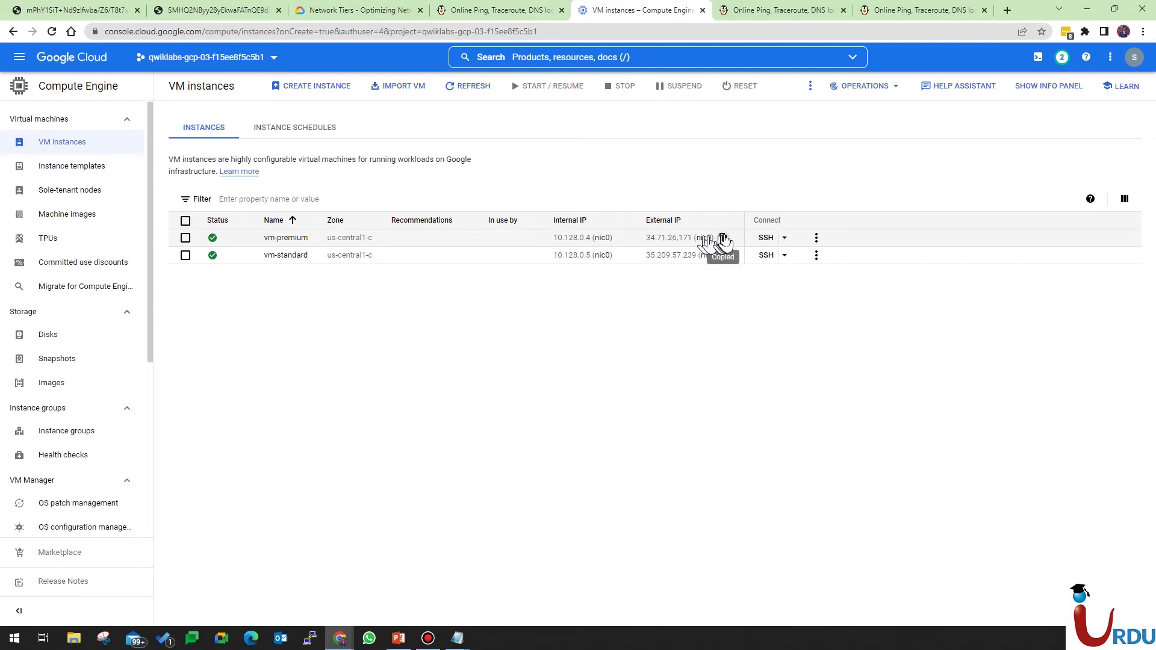
# Run a traceroute to vm-premium at 34.71.26.171 using the displayed security code, and examine the hops in its output.
pyautogui.click(461, 14)
pyautogui.tripleClick(385, 282)
pyautogui.hotkey('ctrl', 'v')
pyautogui.click(659, 281)
pyautogui.write('UPDS')
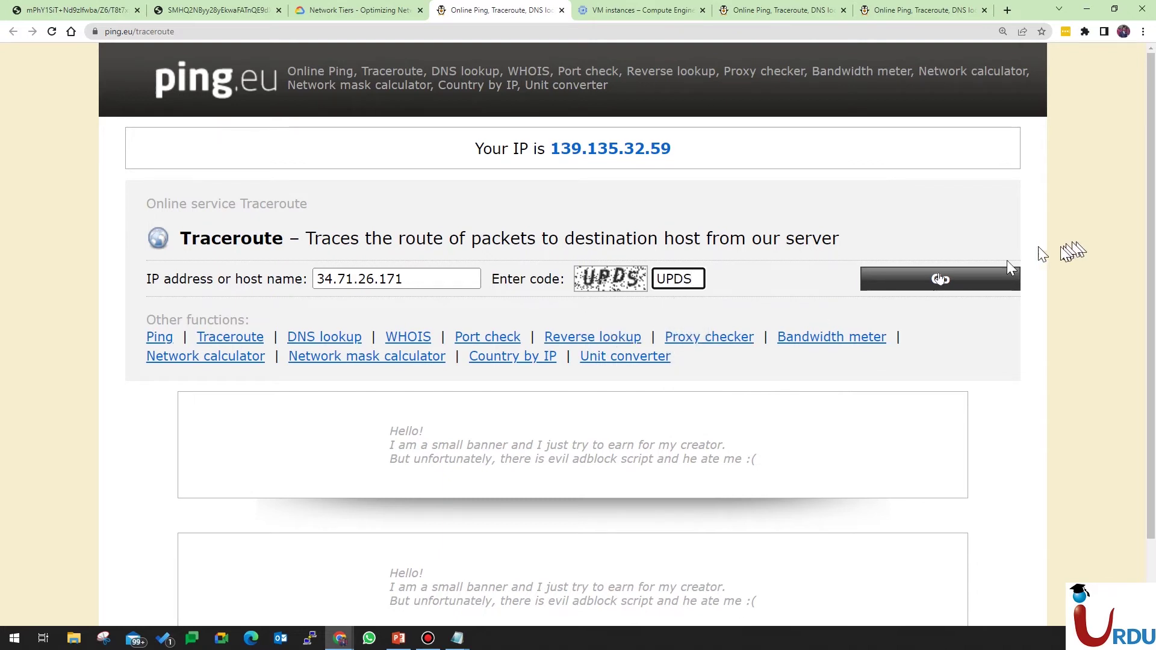
pyautogui.click(939, 279)
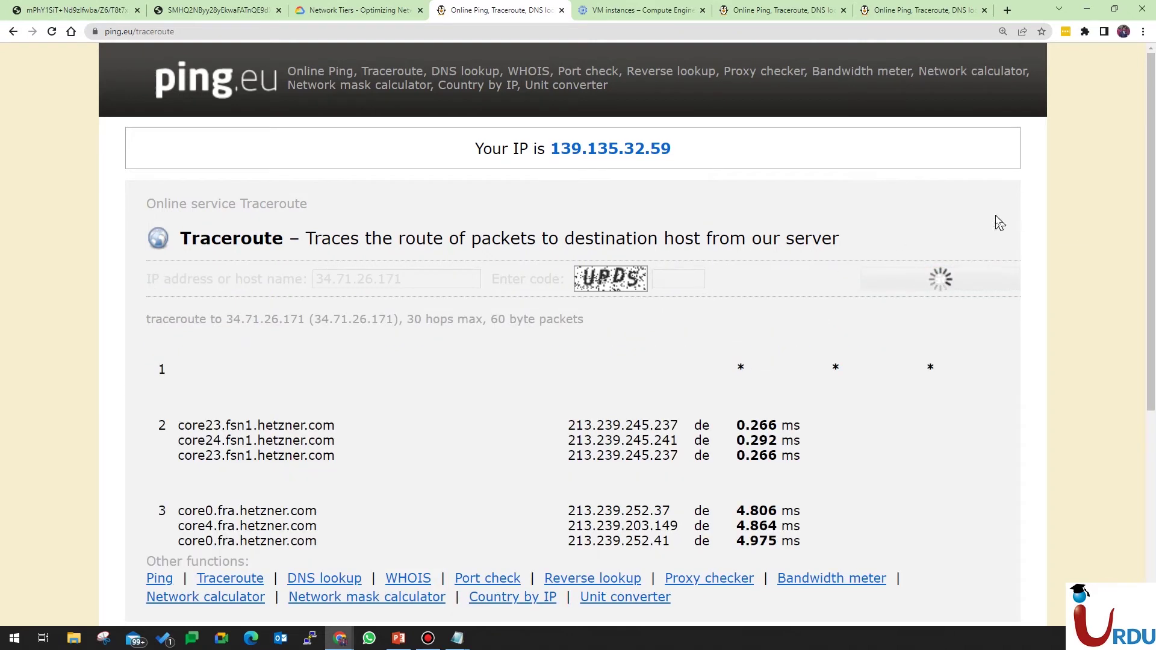
pyautogui.scroll(-1, 1153, 244)
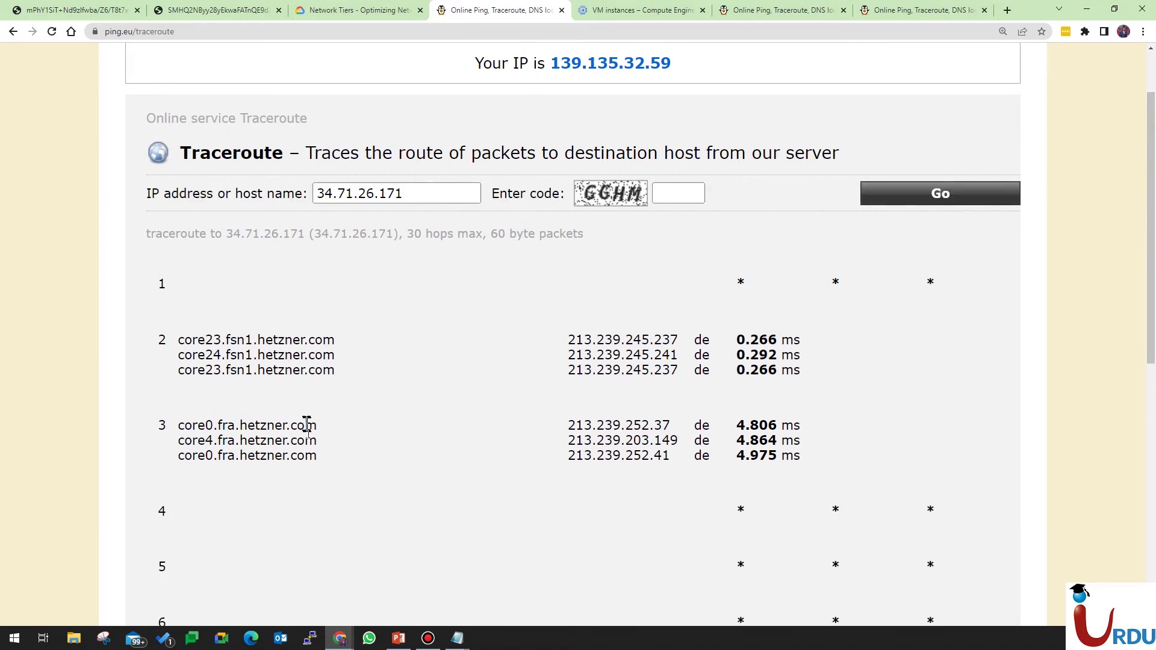
pyautogui.scroll(-4, 1153, 282)
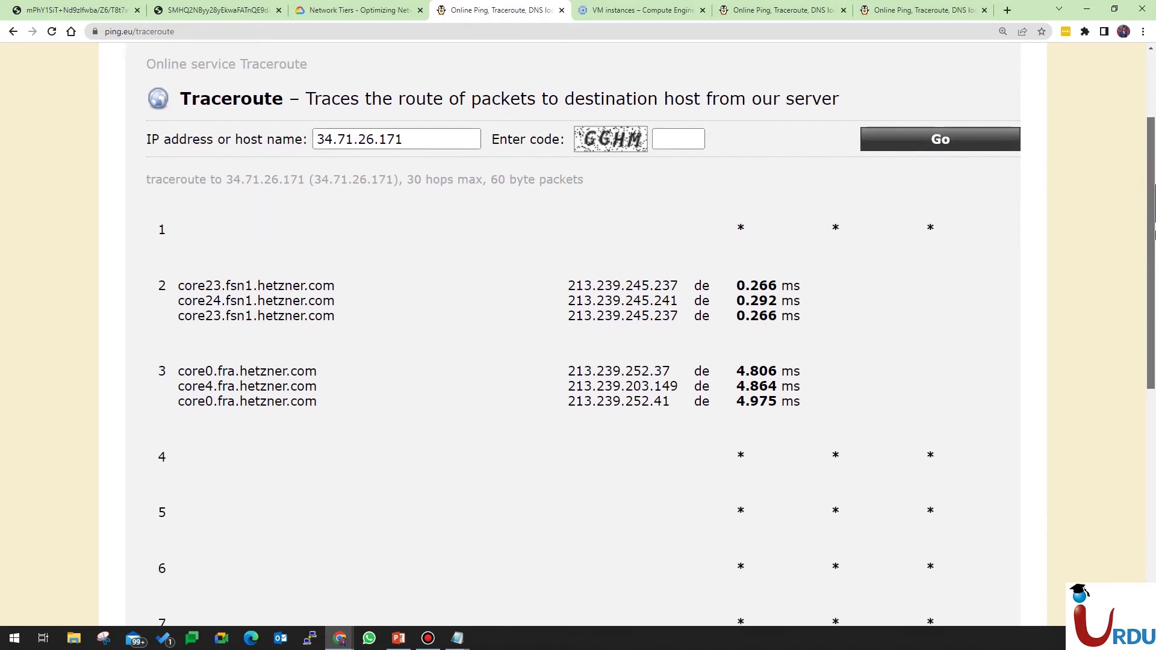
pyautogui.moveTo(1152, 283); pyautogui.dragTo(1152, 236)
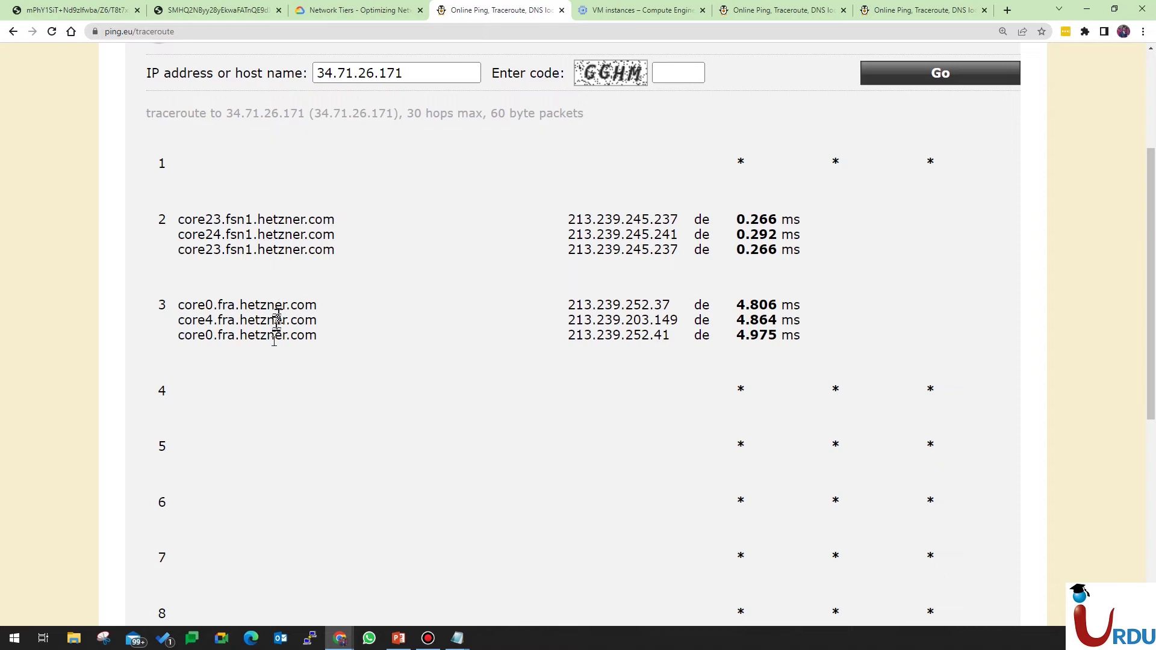
pyautogui.moveTo(1151, 228); pyautogui.dragTo(1151, 254)
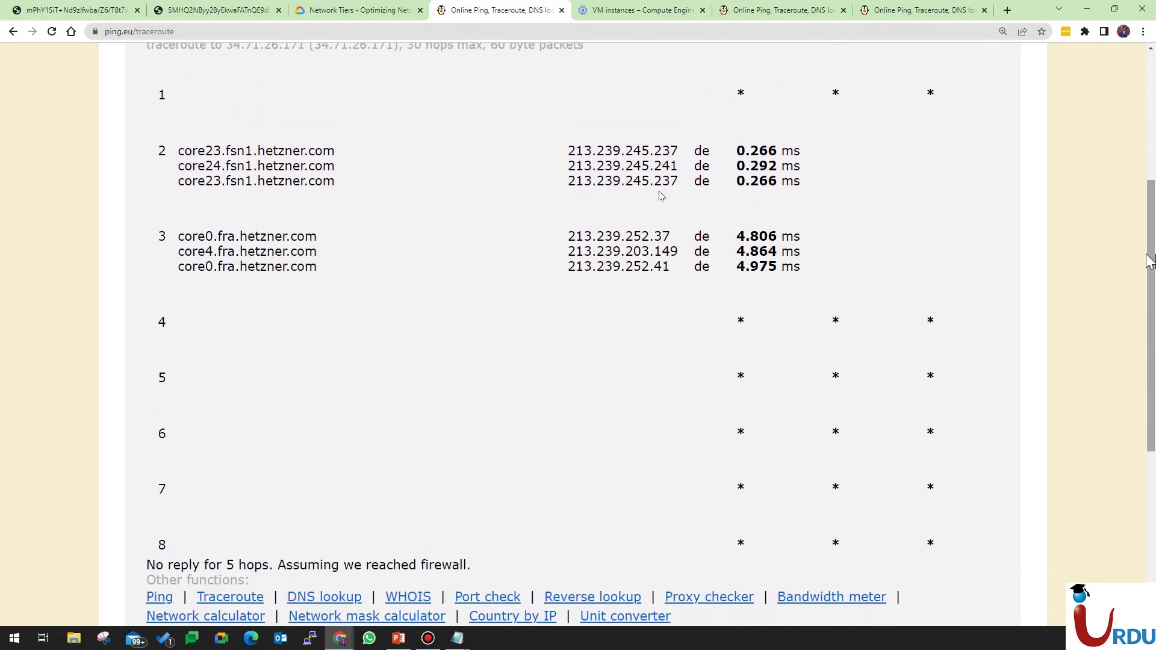
pyautogui.moveTo(1150, 399); pyautogui.dragTo(1148, 330)
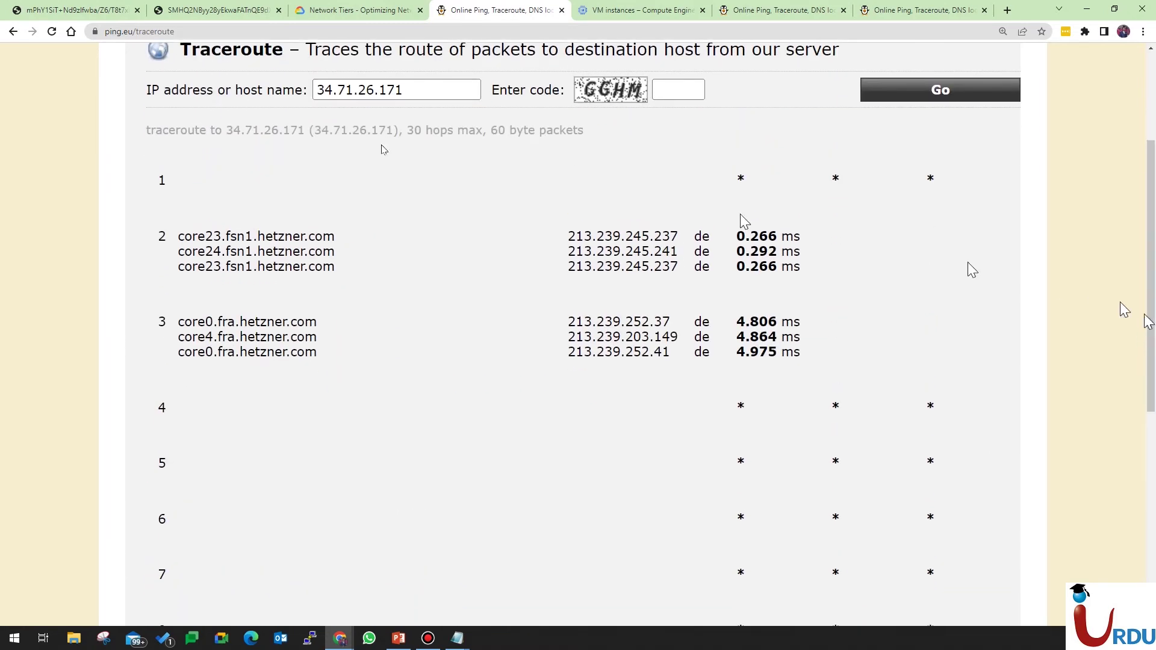
# Open ping.eu/traceroute in another new tab and place that tab directly after the vm-premium traceroute tab.
pyautogui.click(271, 33)
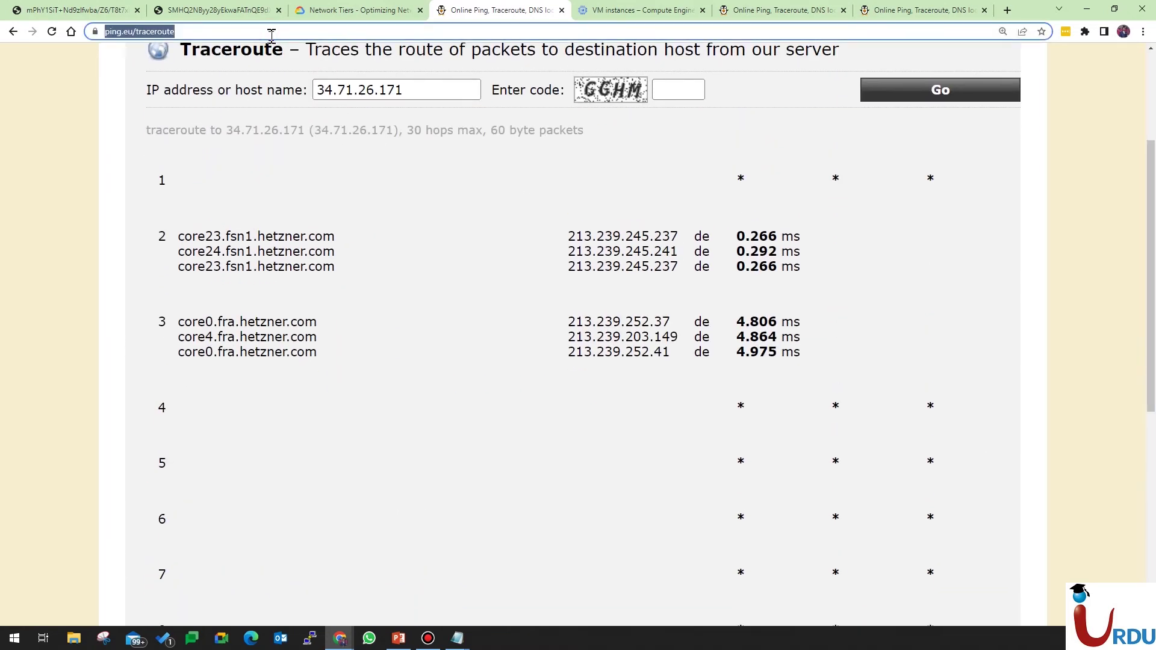
pyautogui.hotkey('ctrl', 'c')
pyautogui.hotkey('ctrl', 't')
pyautogui.hotkey('ctrl', 'v')
pyautogui.press('Return')
pyautogui.moveTo(912, 12); pyautogui.dragTo(560, 9)
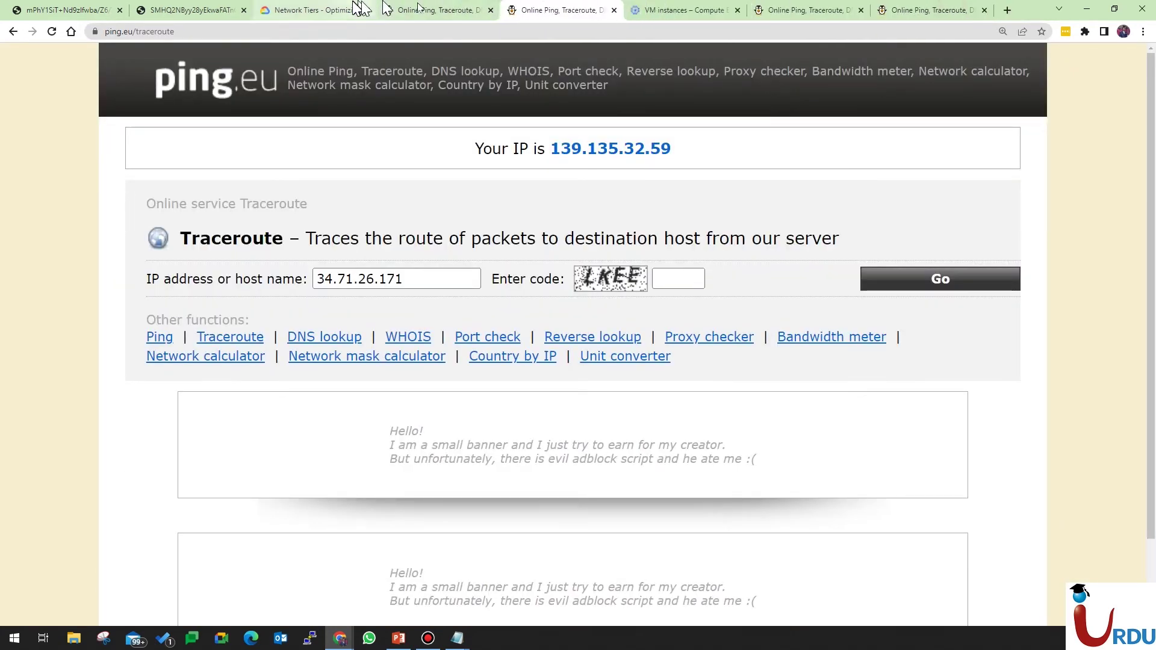
# Copy vm-standard's external IP, 35.209.57.239, and trace its route in the second traceroute tab after entering the displayed security code.
pyautogui.click(680, 10)
pyautogui.click(726, 255)
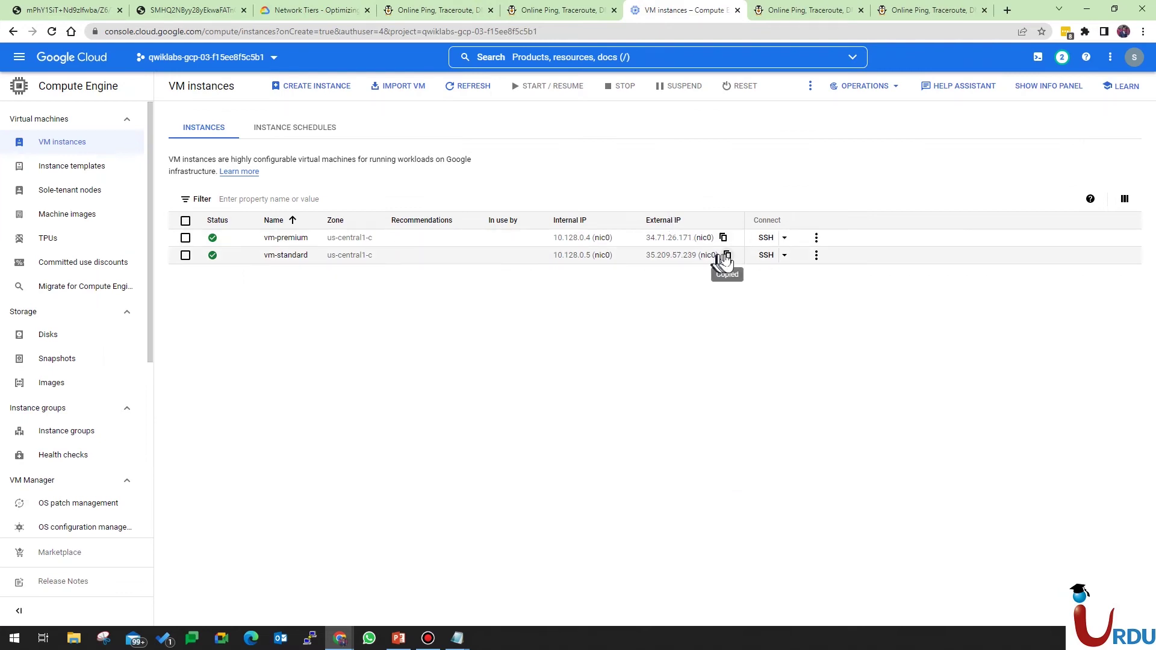
pyautogui.click(534, 10)
pyautogui.tripleClick(400, 280)
pyautogui.hotkey('ctrl', 'v')
pyautogui.click(659, 283)
pyautogui.write('LKEE')
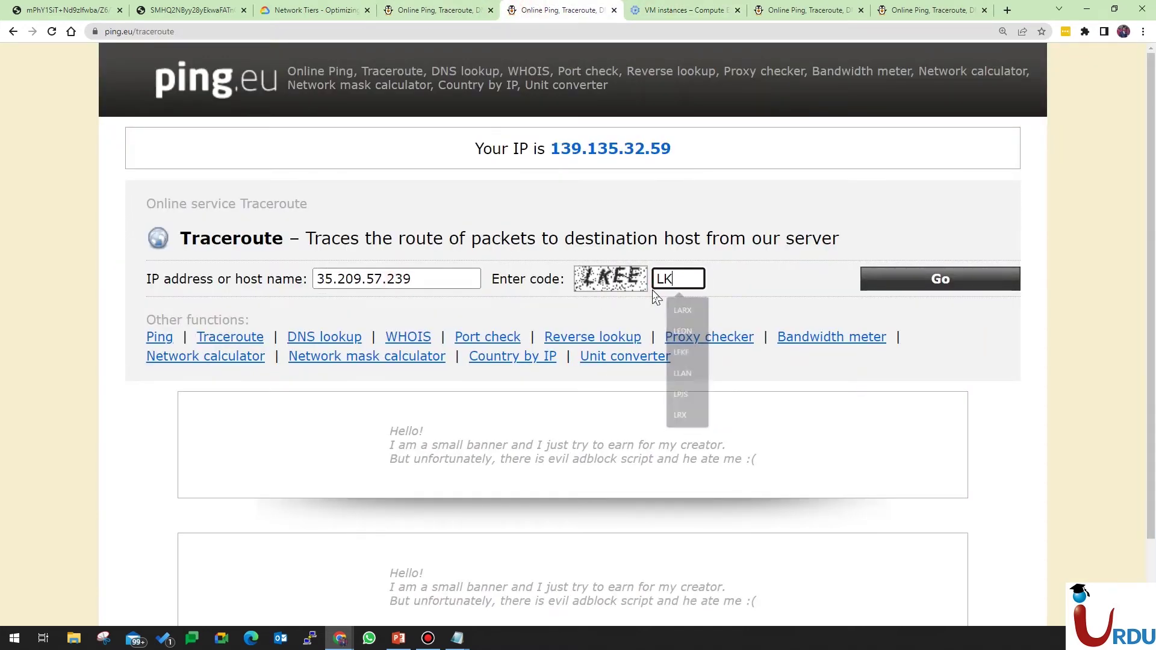
pyautogui.press('Return')
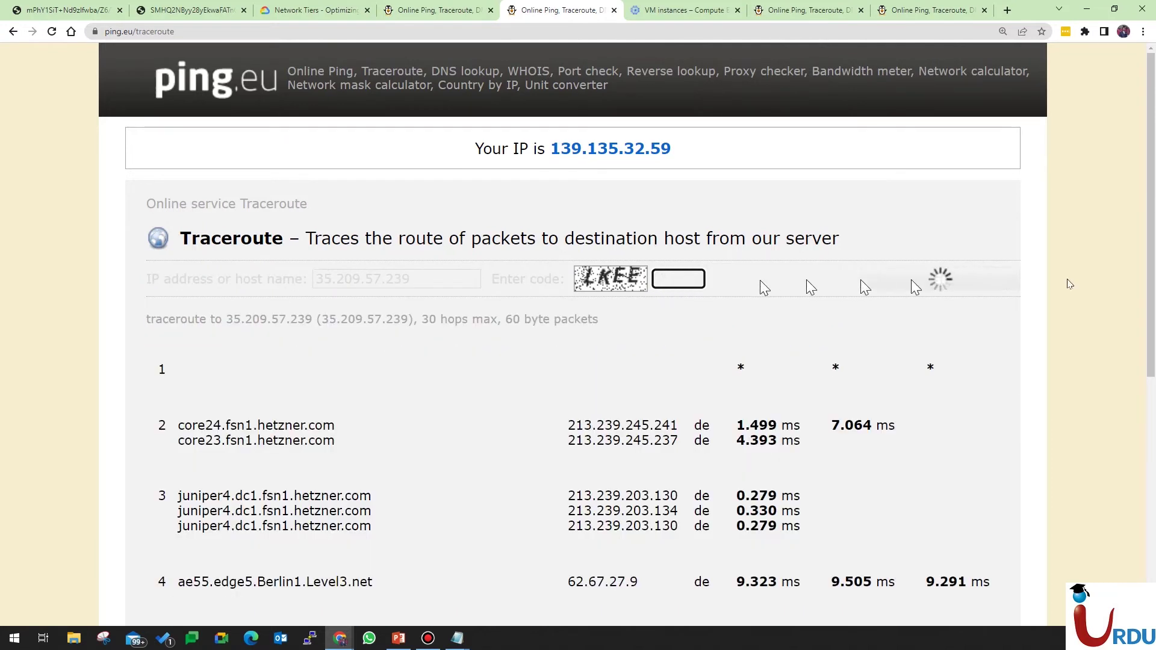
# Review the hops in vm-standard's traceroute and compare them with the hops and host names in vm-premium's traceroute.
pyautogui.scroll(-1, 1153, 256)
pyautogui.scroll(-1, 1154, 253)
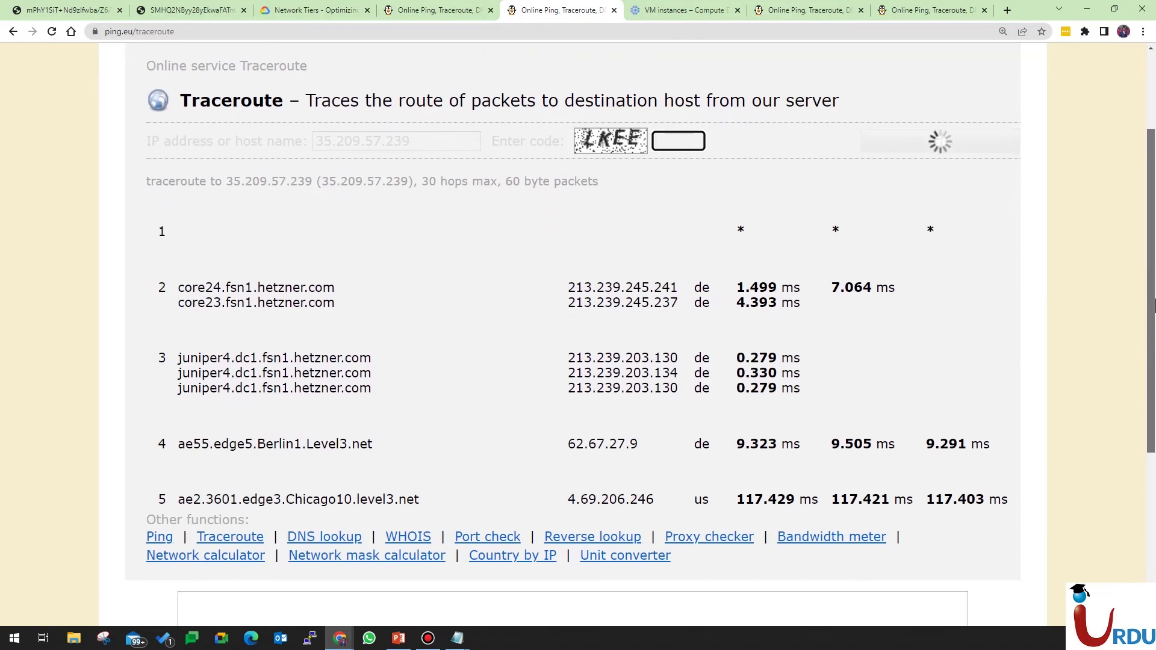
pyautogui.scroll(-3, 1152, 305)
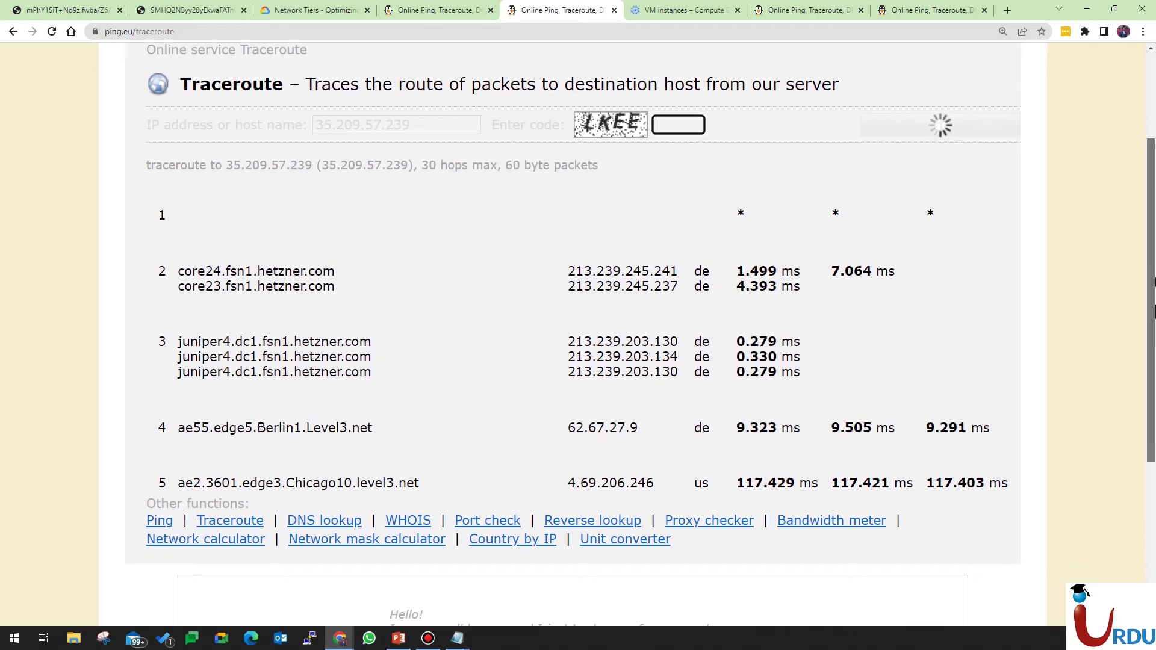
pyautogui.scroll(-2, 1154, 360)
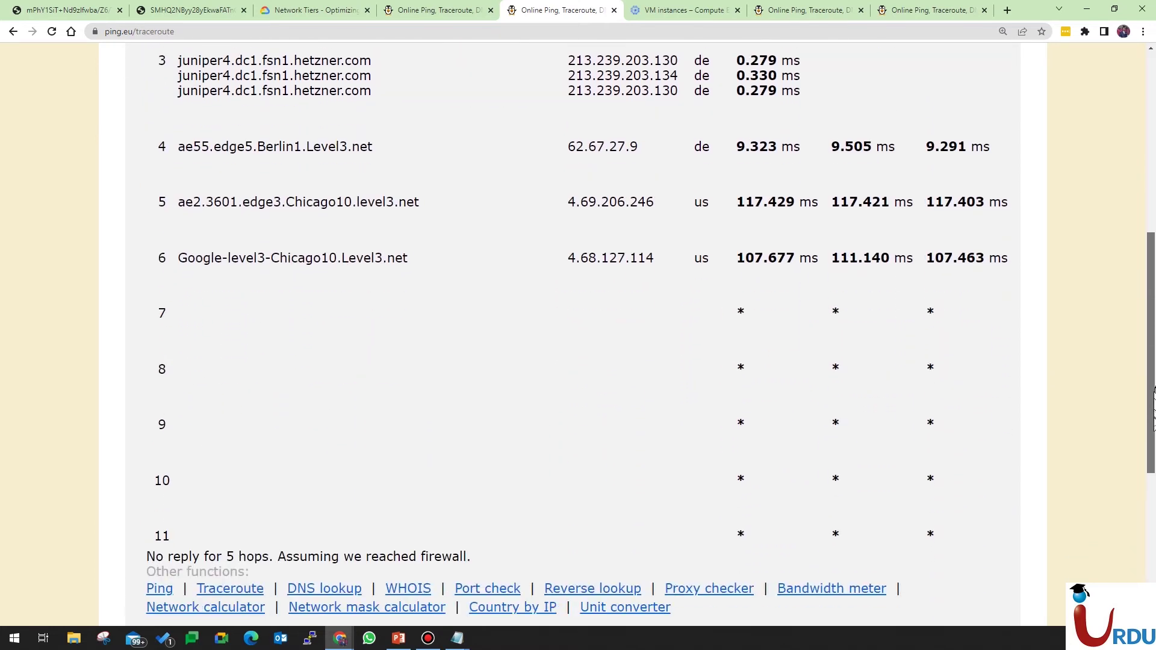
pyautogui.scroll(3, 1152, 350)
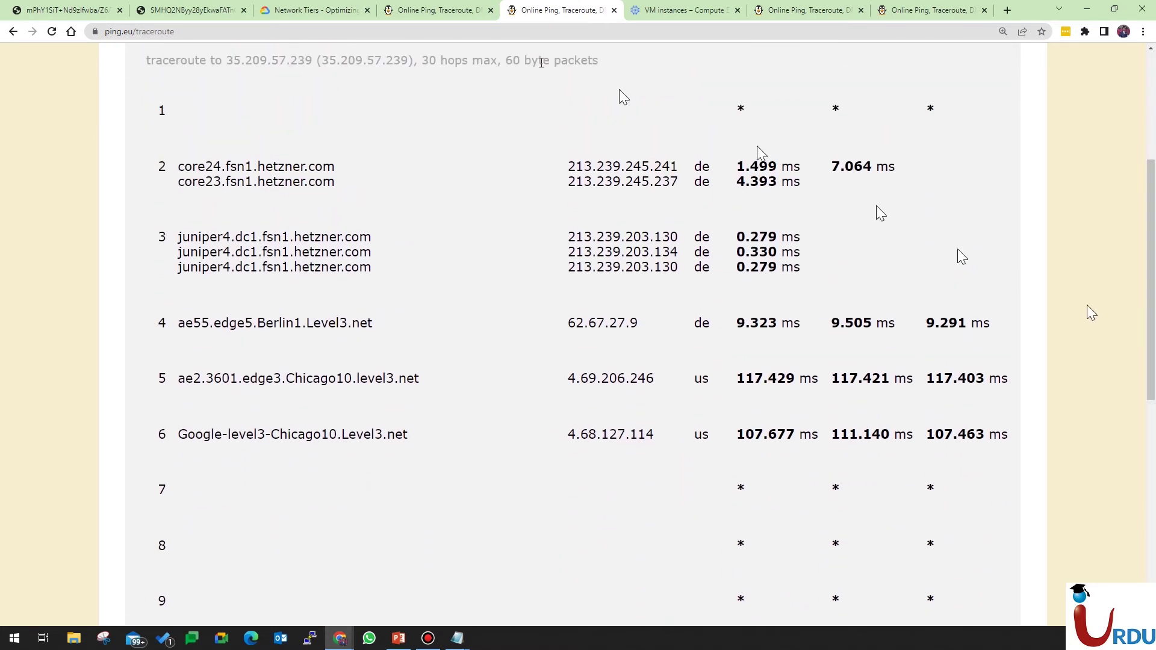
pyautogui.click(427, 13)
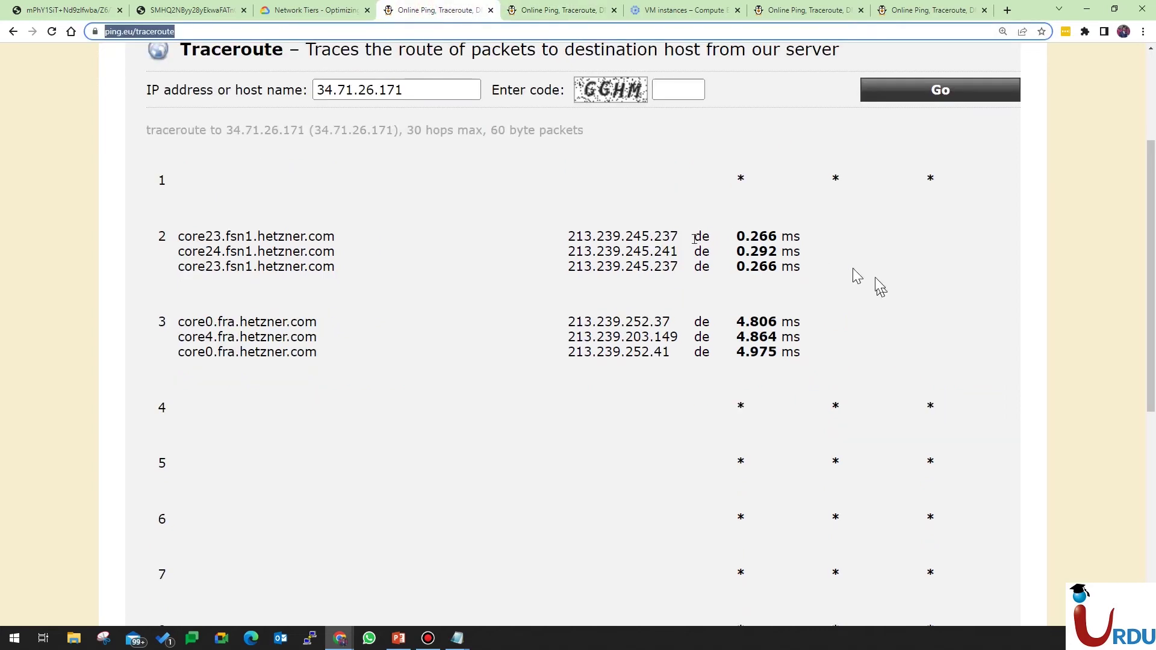
pyautogui.moveTo(238, 236); pyautogui.dragTo(665, 335)
pyautogui.click(347, 250)
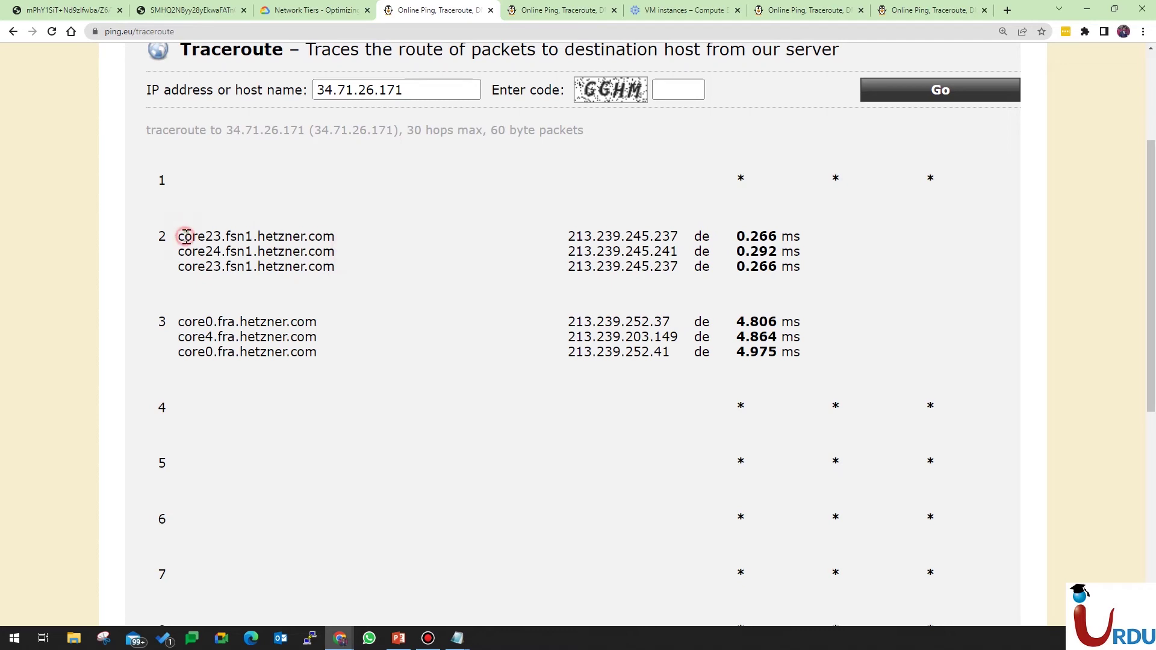
pyautogui.moveTo(218, 322); pyautogui.dragTo(309, 337)
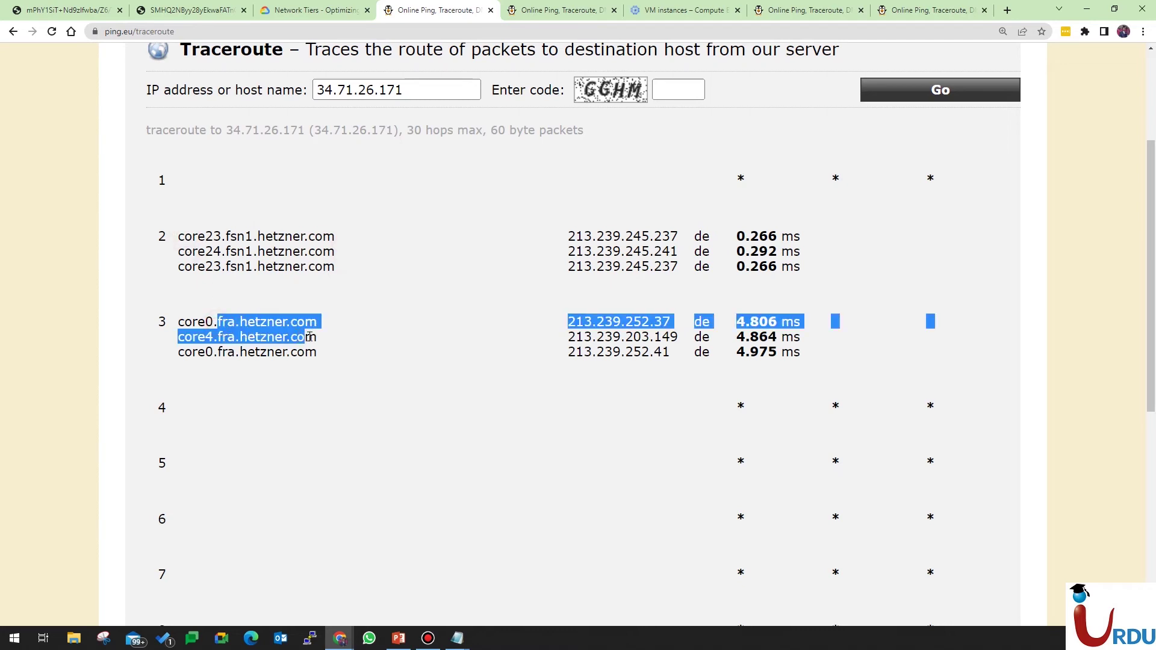
pyautogui.scroll(-1, 343, 336)
pyautogui.click(343, 336)
pyautogui.moveTo(181, 218); pyautogui.dragTo(361, 227)
pyautogui.click(361, 226)
pyautogui.scroll(-3, 1146, 360)
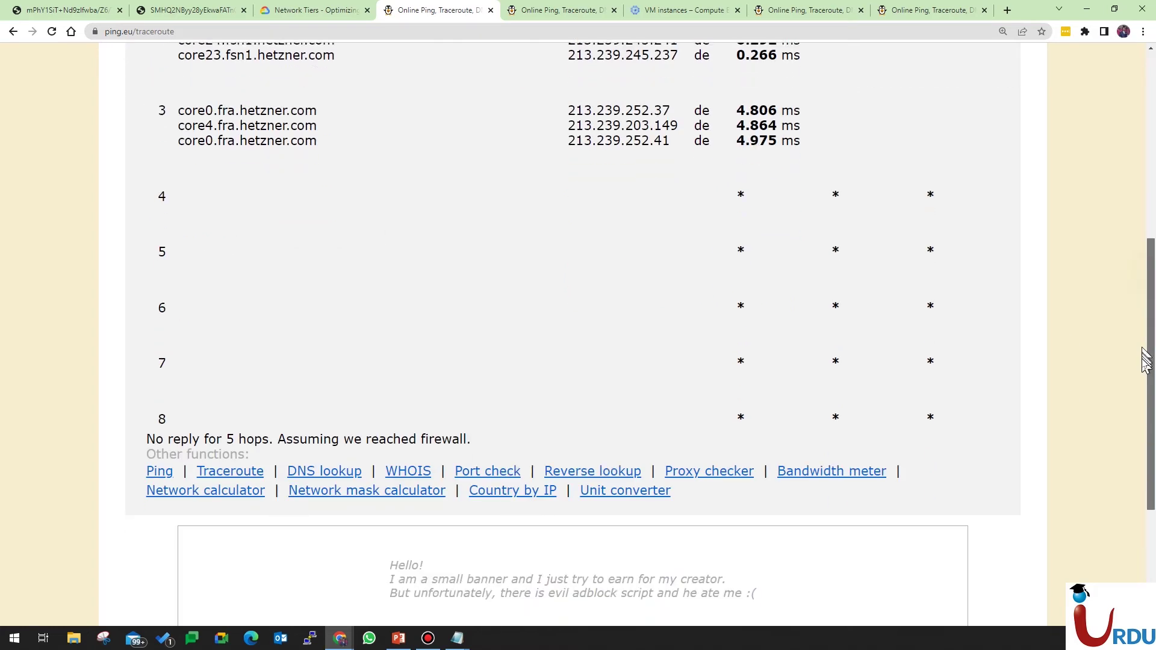
pyautogui.moveTo(1145, 360); pyautogui.dragTo(1135, 317)
# Examine vm-standard's traceroute again hop by hop, checking the host names, countries and response times.
pyautogui.click(576, 14)
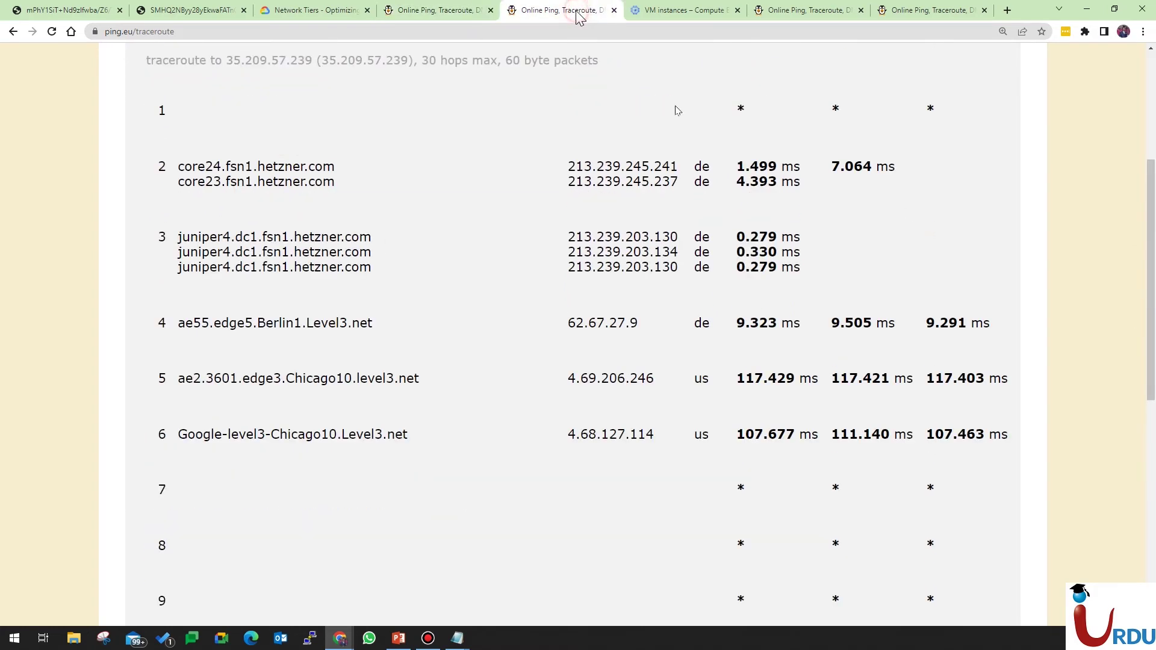
pyautogui.scroll(2, 1146, 224)
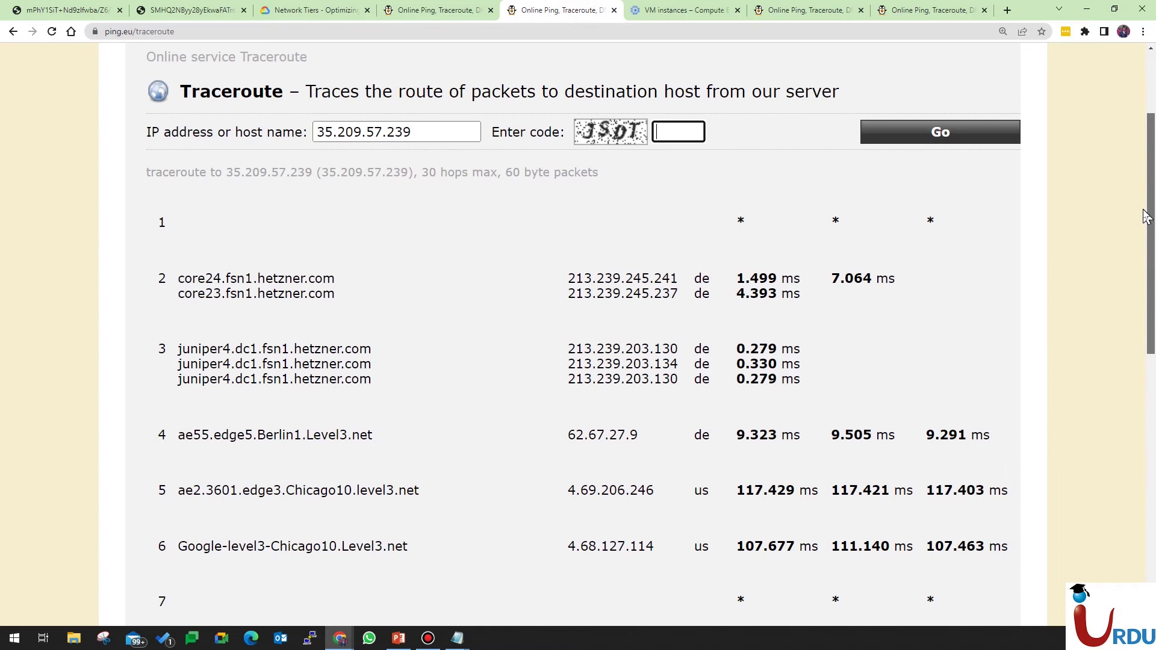
pyautogui.scroll(-1, 1146, 227)
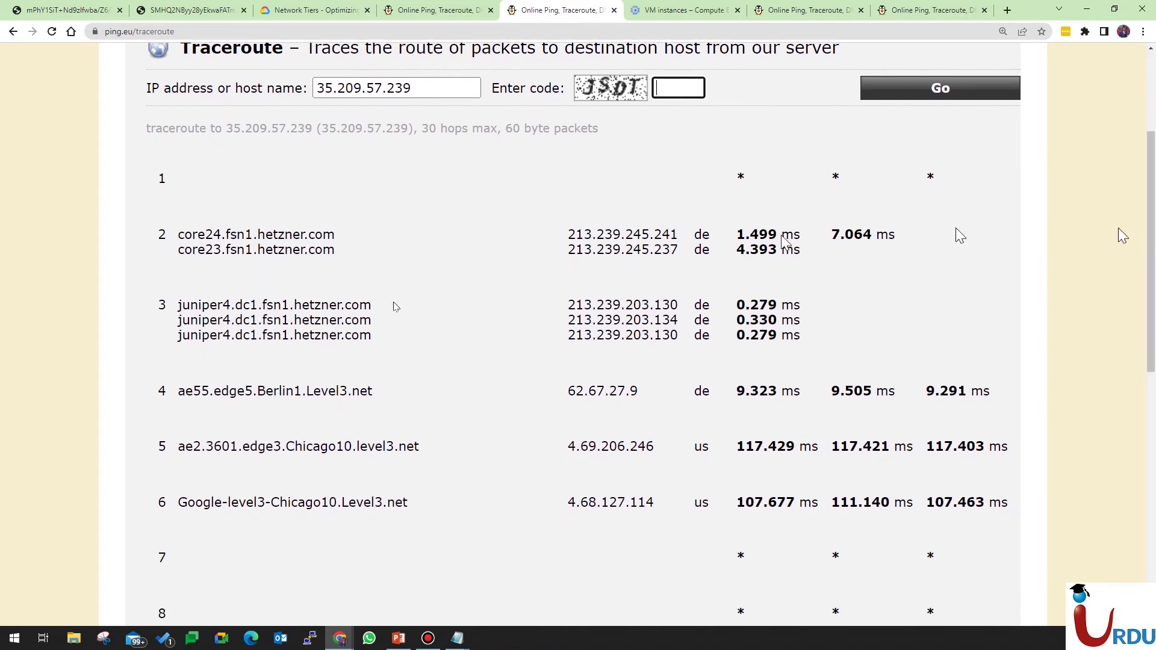
pyautogui.scroll(-2, 1147, 379)
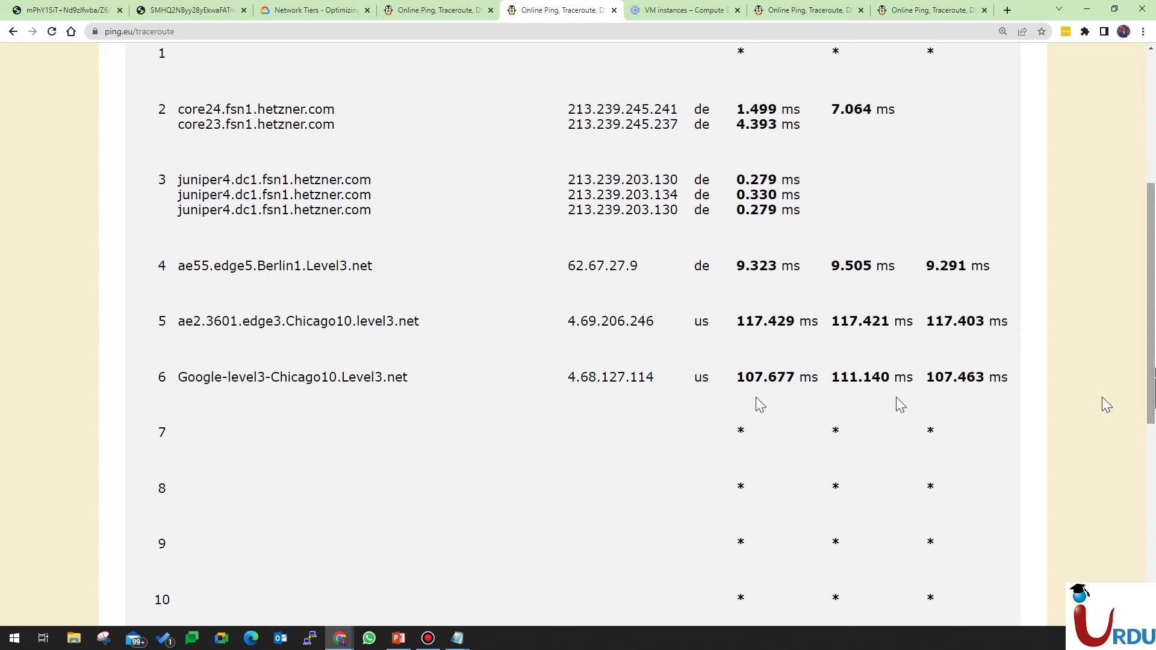
pyautogui.scroll(-3, 1149, 391)
pyautogui.scroll(7, 1144, 271)
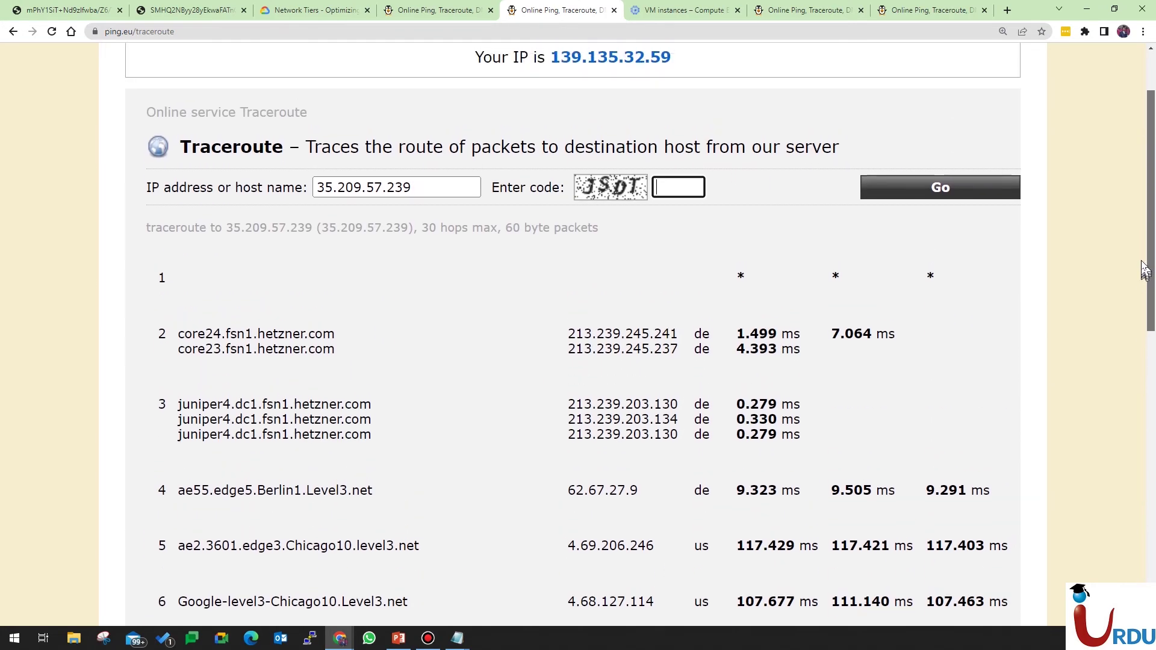
pyautogui.moveTo(1148, 270); pyautogui.dragTo(1153, 319)
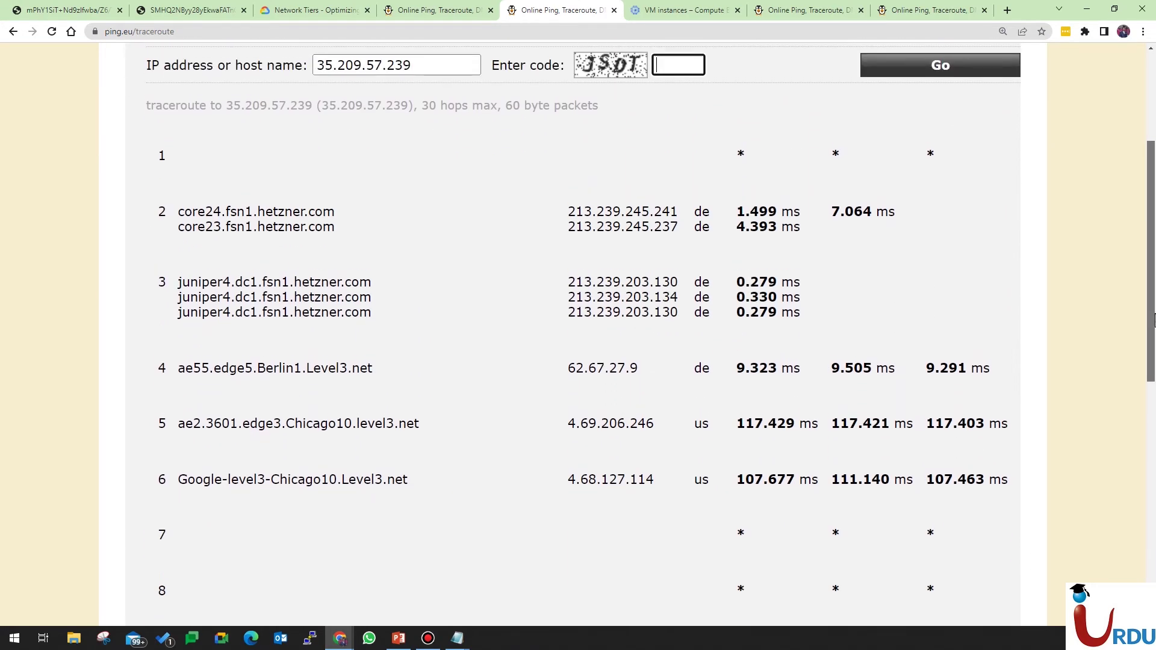
pyautogui.scroll(1, 1153, 319)
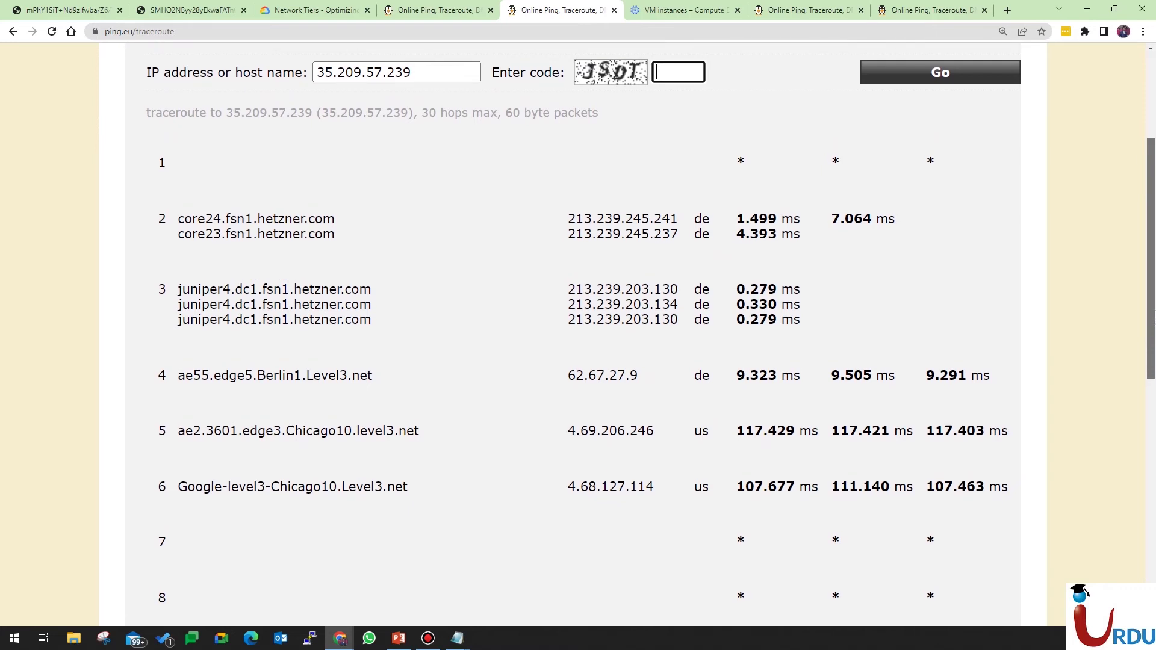
pyautogui.scroll(1, 1152, 317)
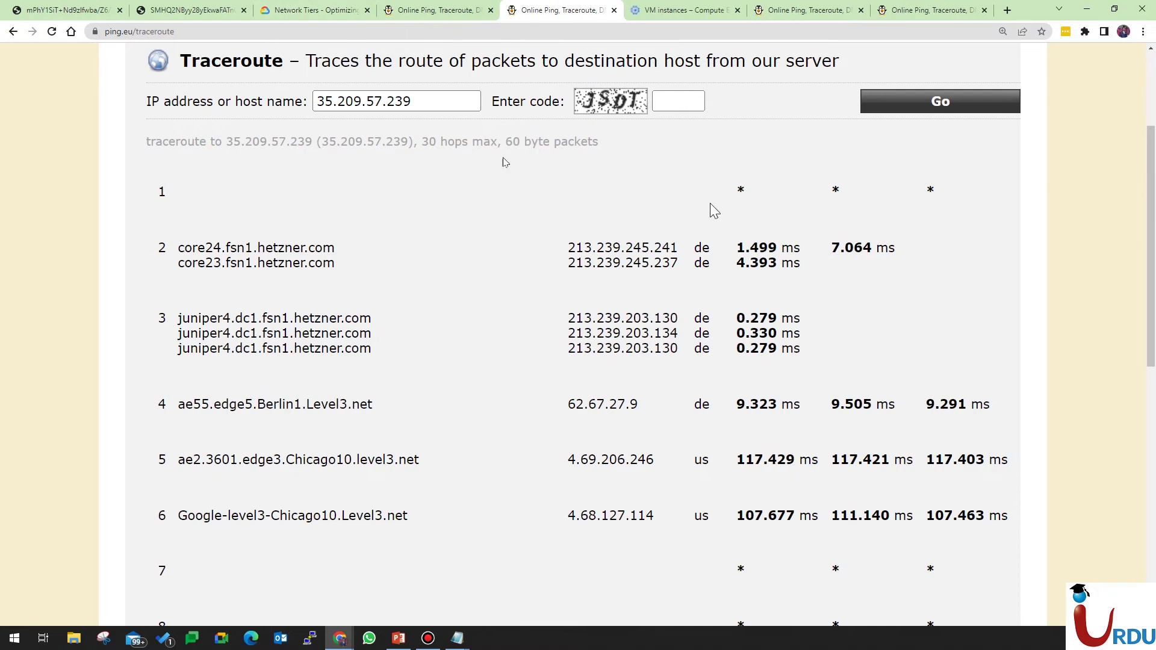
# Return to the lab instructions and read the example Premium tier traceroute output and its explanation of where traffic enters Google Cloud's network.
pyautogui.click(313, 12)
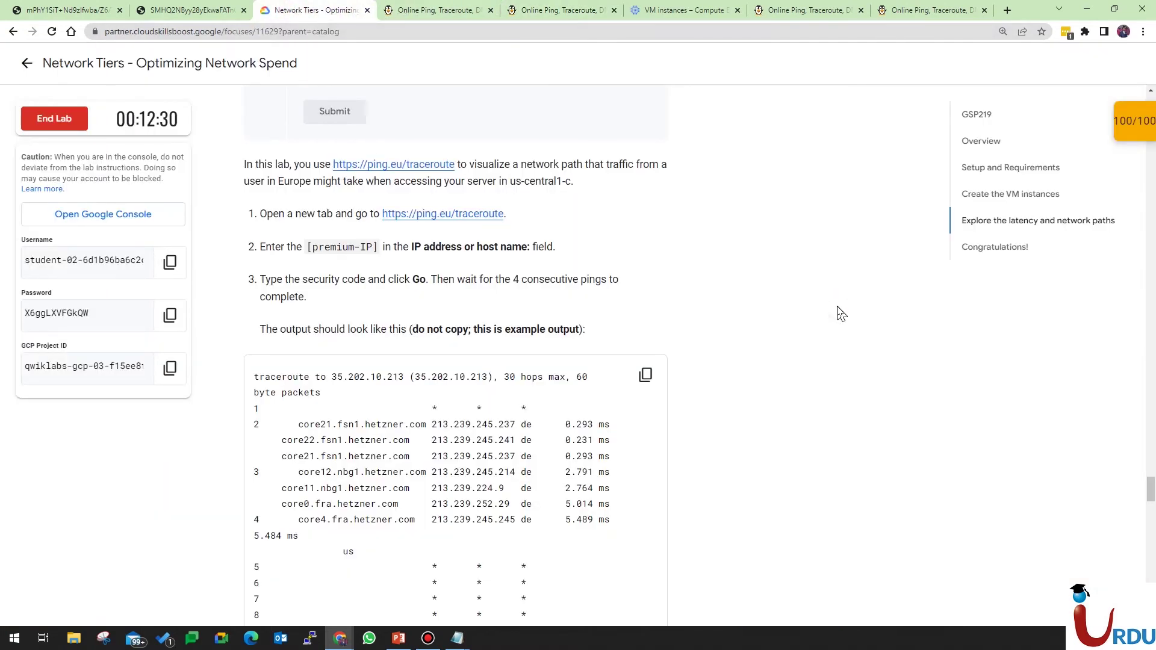
pyautogui.scroll(-5, 842, 316)
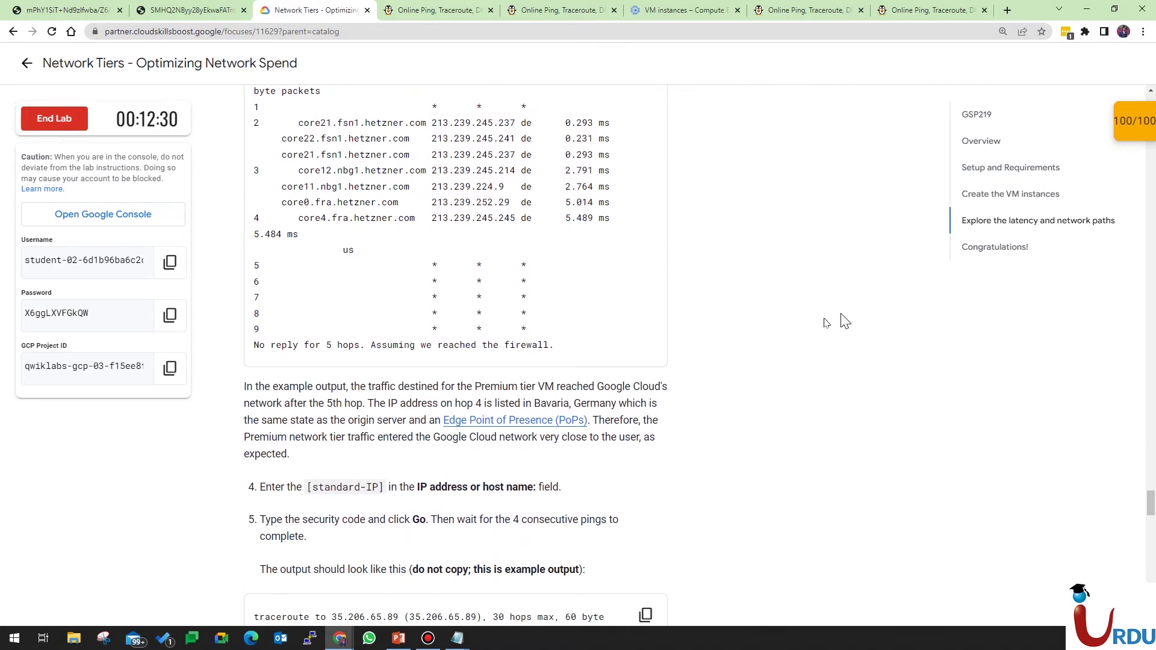
pyautogui.scroll(-2, 453, 359)
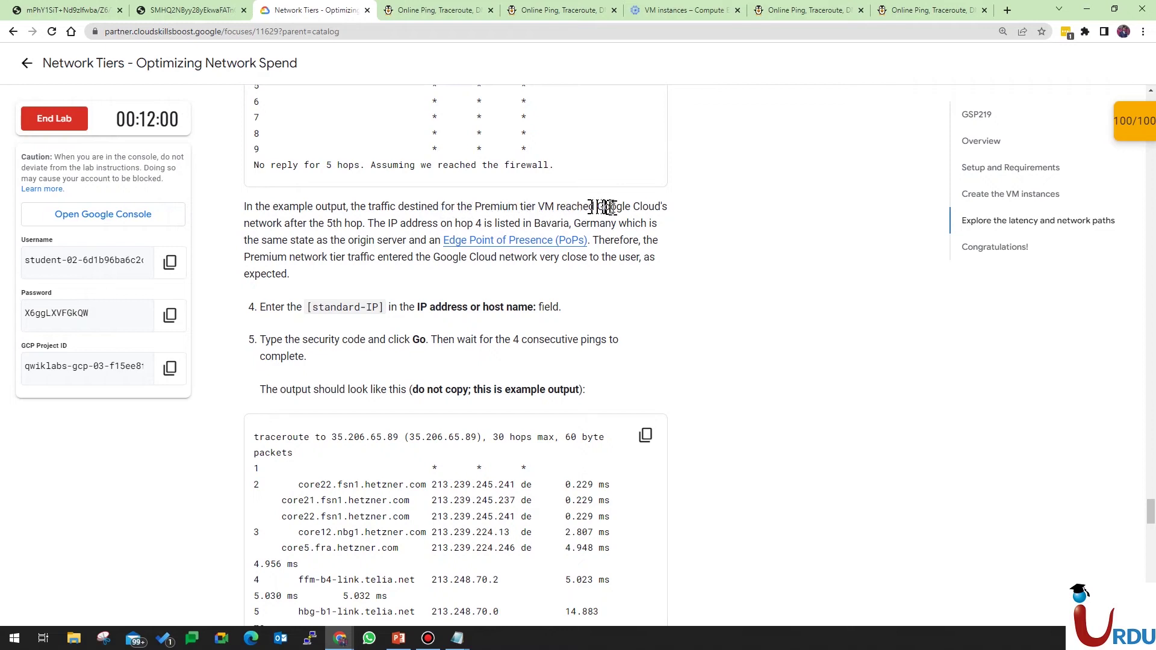
pyautogui.moveTo(276, 225); pyautogui.dragTo(352, 225)
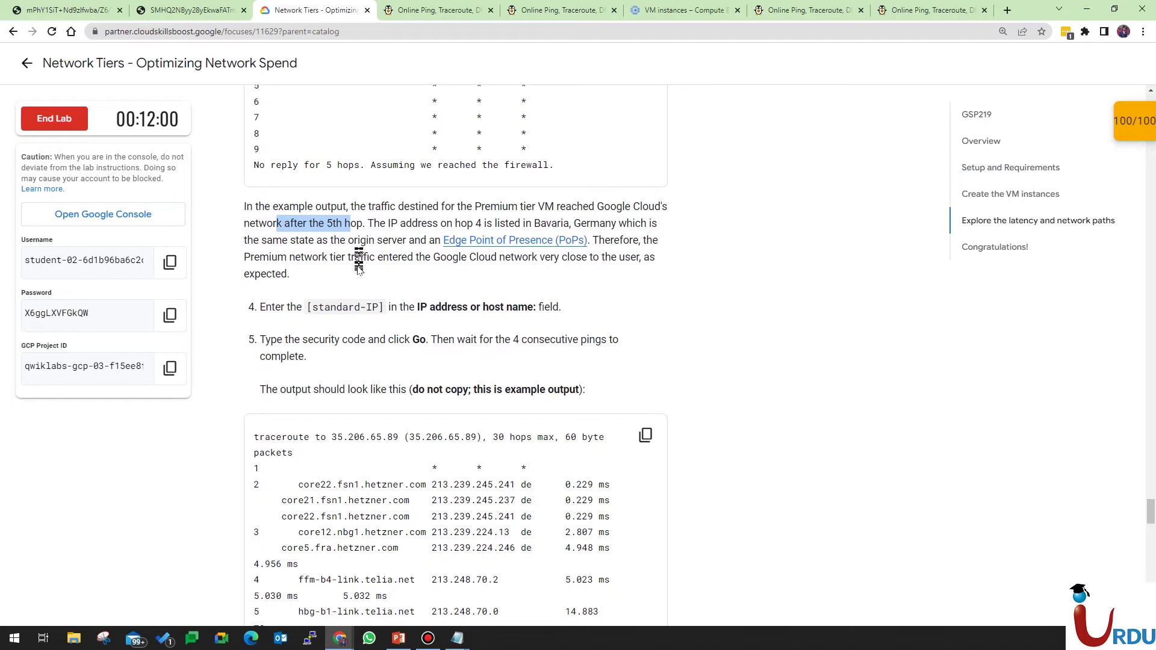
# Compare the lab's example Premium tier traceroute with the traceroute results obtained for vm-premium and vm-standard.
pyautogui.scroll(4, 362, 274)
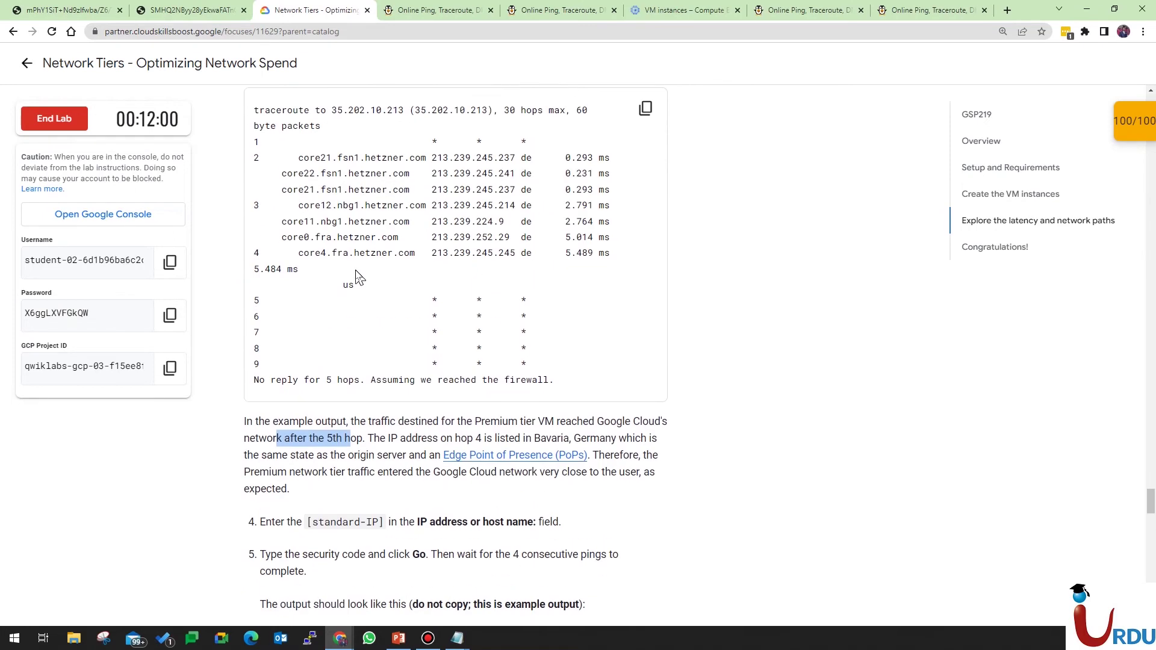
pyautogui.scroll(4, 355, 278)
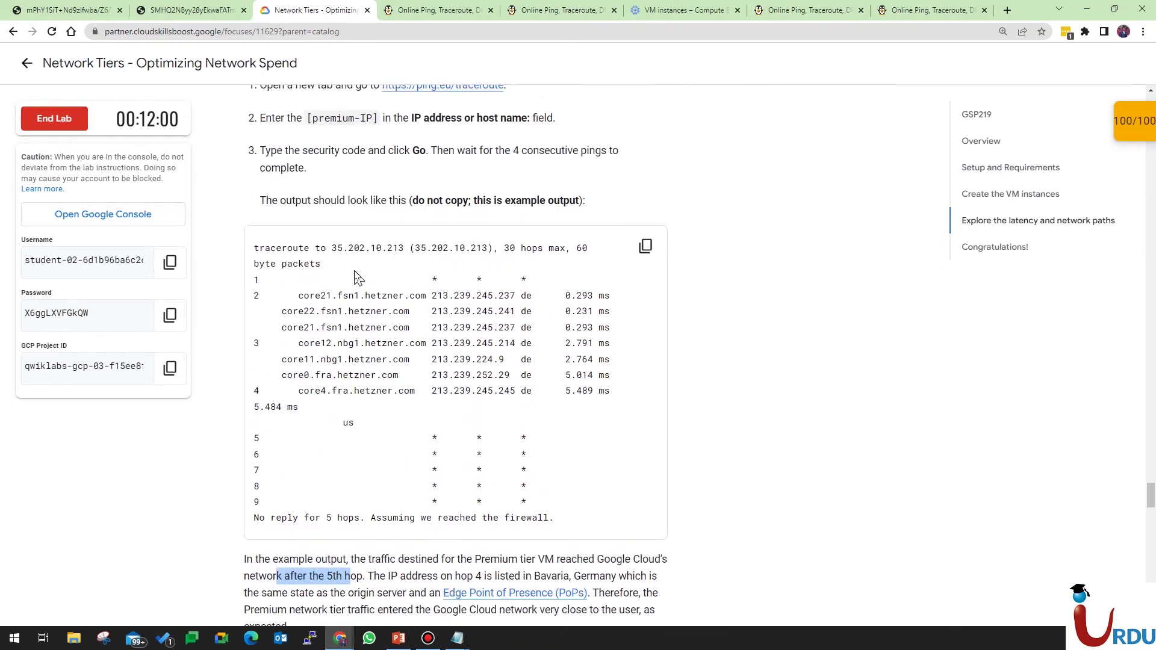
pyautogui.scroll(-3, 360, 223)
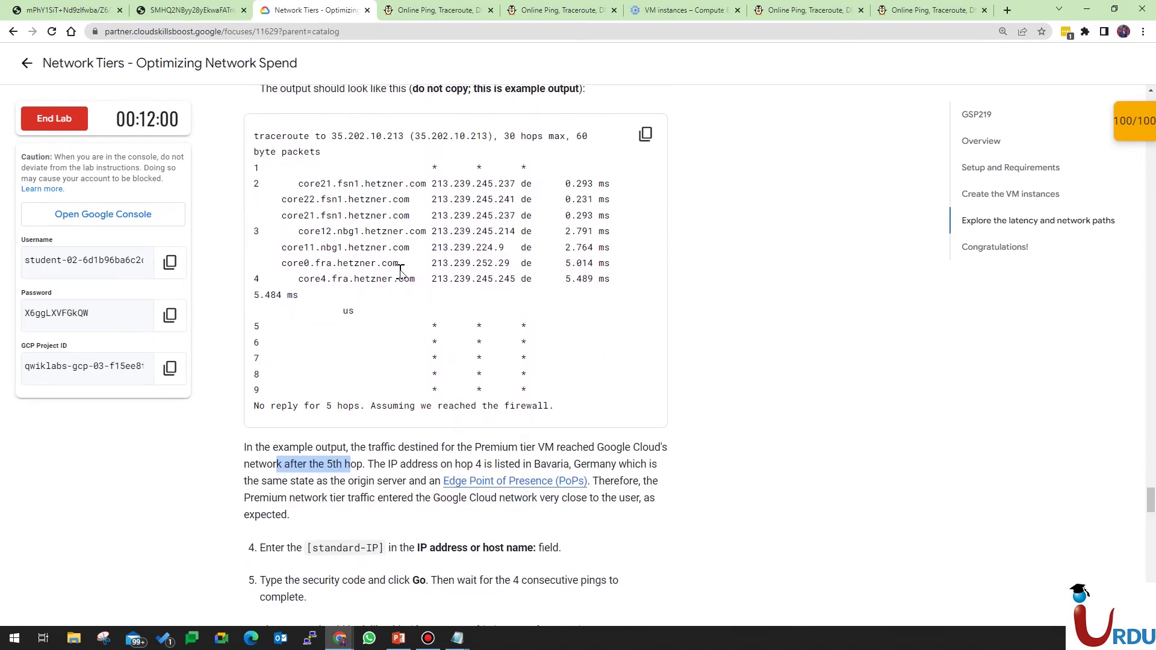
pyautogui.click(436, 14)
pyautogui.moveTo(1151, 313); pyautogui.dragTo(1154, 277)
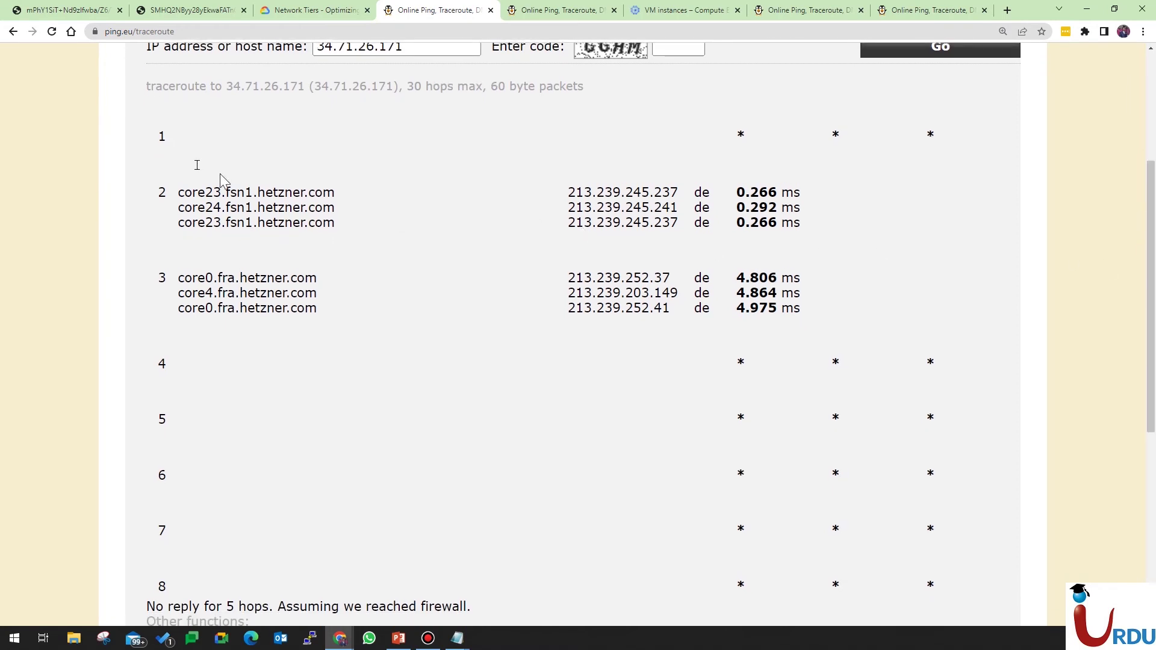
pyautogui.click(301, 10)
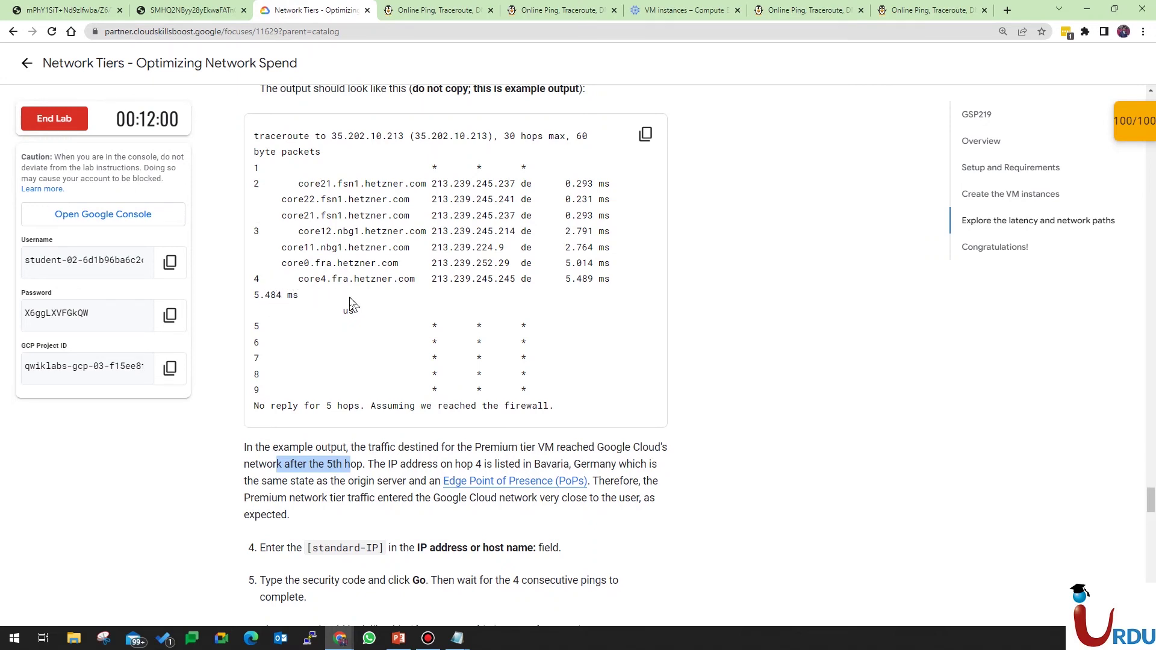
pyautogui.click(536, 15)
pyautogui.scroll(-1, 536, 279)
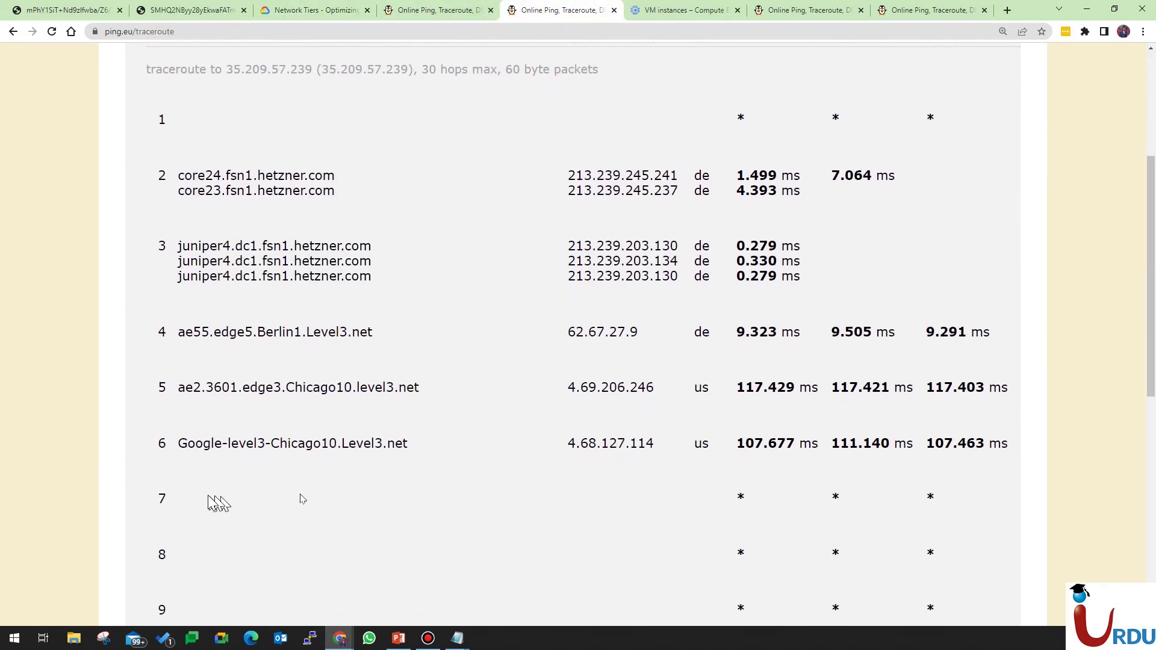
pyautogui.click(400, 20)
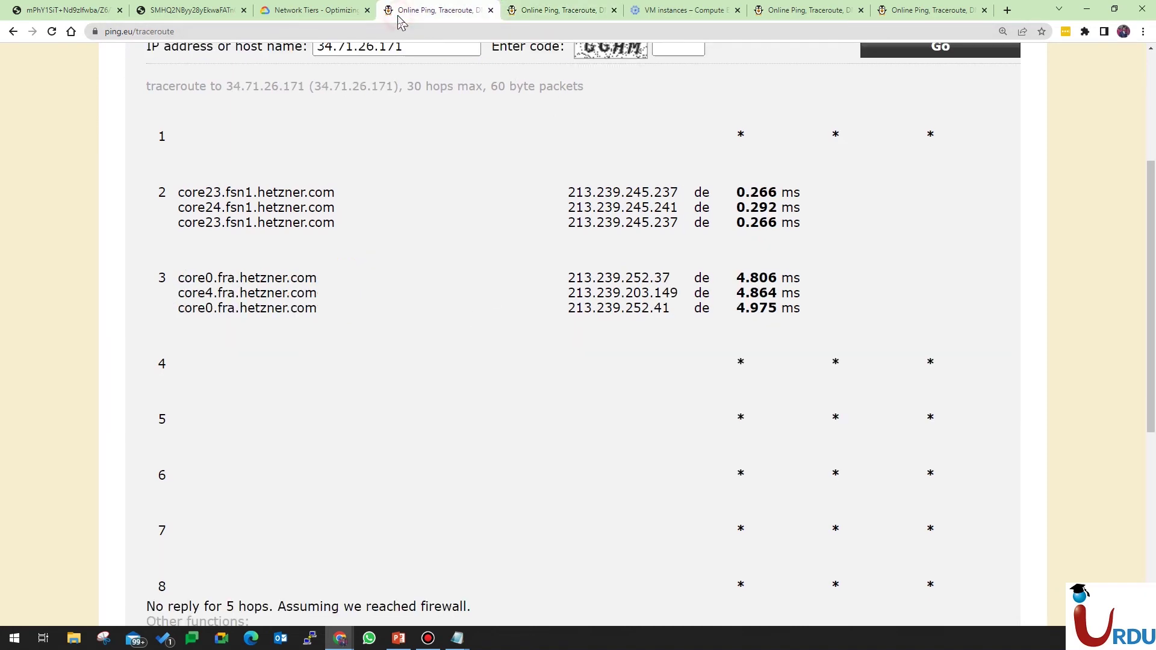
pyautogui.click(316, 10)
pyautogui.scroll(-1, 511, 336)
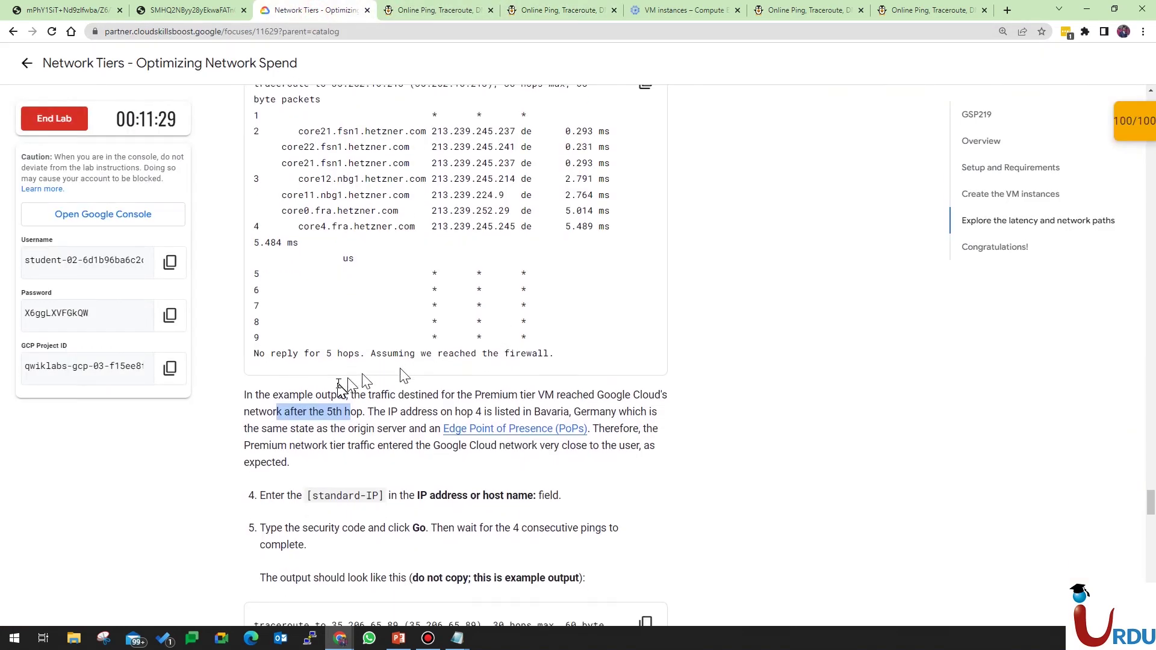
# Read the lab's explanation of hop 4's location and how close to the user Premium tier traffic enters Google Cloud's network.
pyautogui.scroll(-3, 340, 388)
pyautogui.click(328, 283)
pyautogui.moveTo(388, 248); pyautogui.dragTo(605, 248)
pyautogui.click(723, 292)
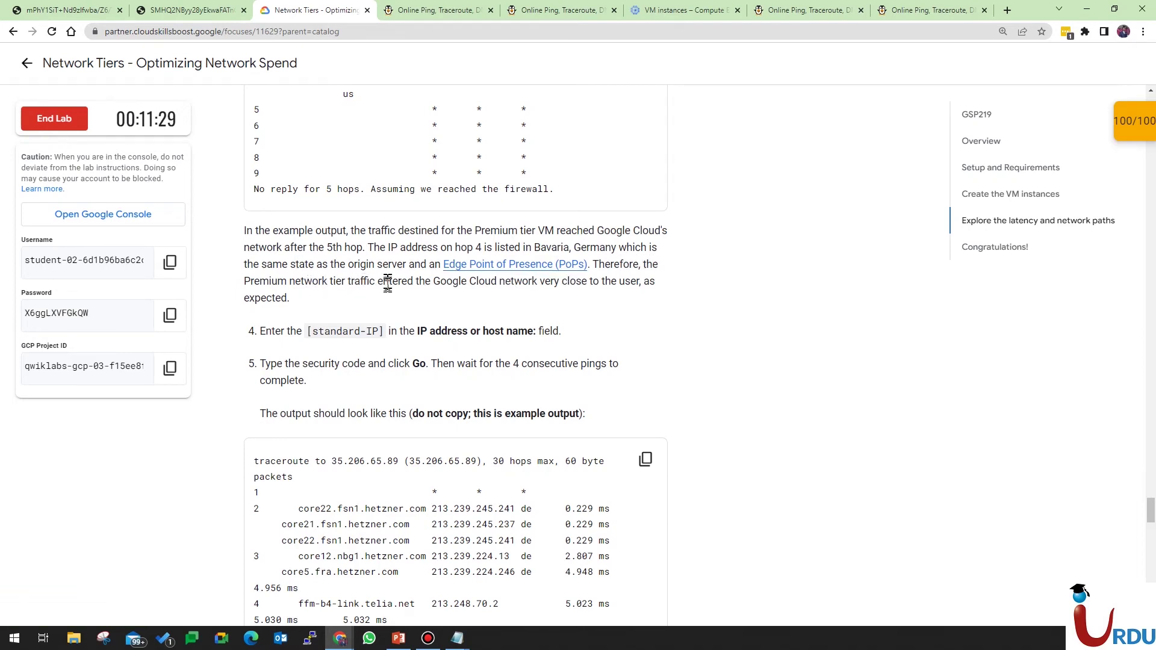
pyautogui.moveTo(375, 283); pyautogui.dragTo(623, 295)
pyautogui.click(626, 304)
pyautogui.moveTo(332, 283); pyautogui.dragTo(397, 301)
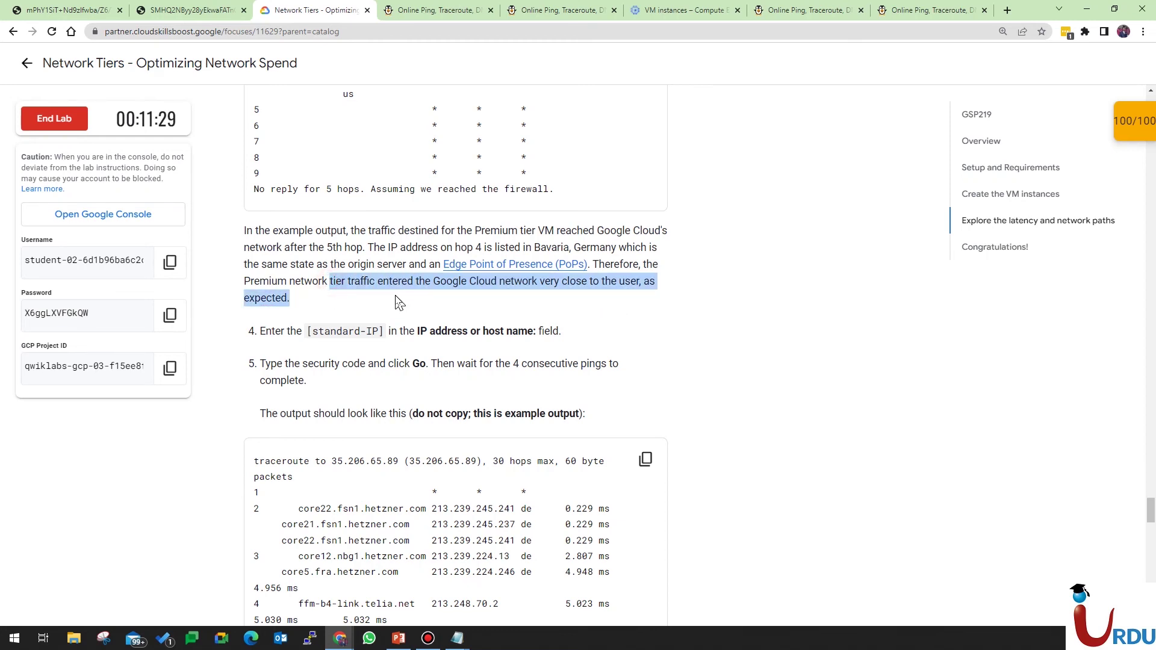
pyautogui.click(398, 301)
# Read the standard-IP traceroute instructions, the example Standard tier output and the explanation comparing where each tier's traffic enters the network.
pyautogui.scroll(-1, 397, 299)
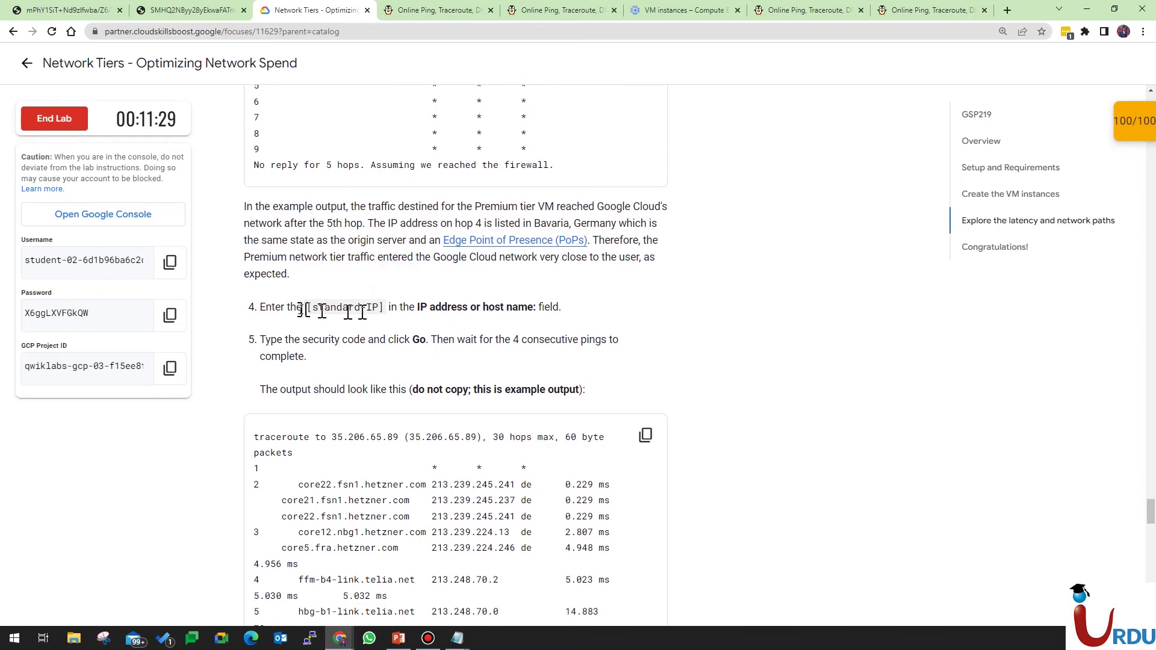
pyautogui.moveTo(335, 309); pyautogui.dragTo(383, 308)
pyautogui.scroll(-5, 374, 295)
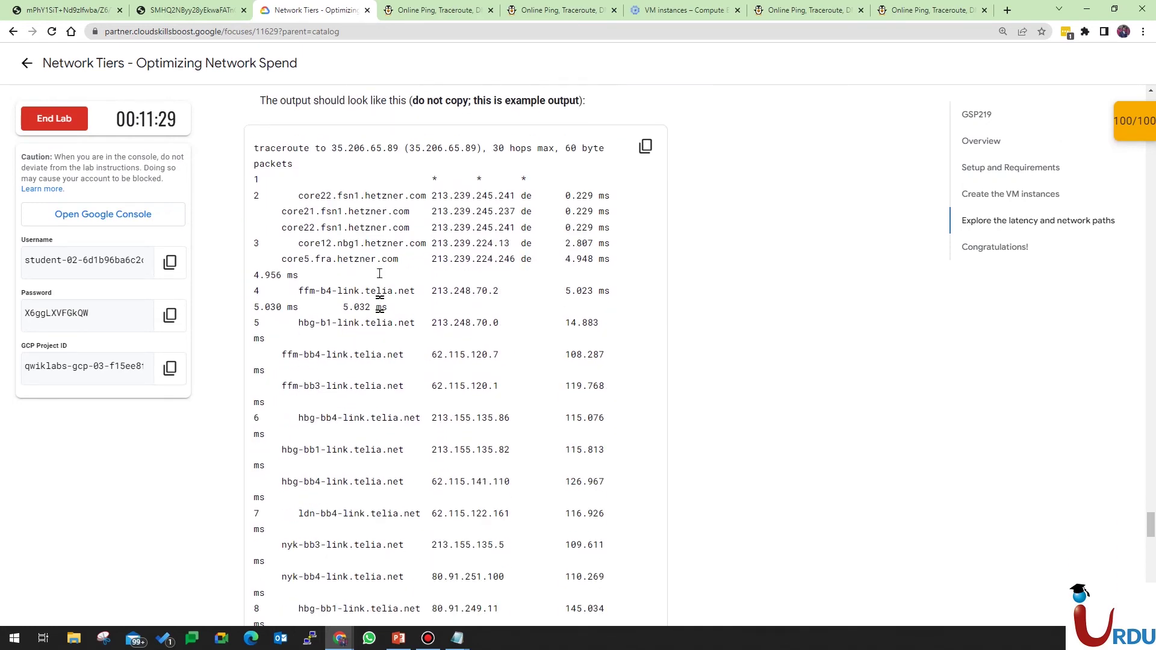
pyautogui.scroll(-7, 374, 289)
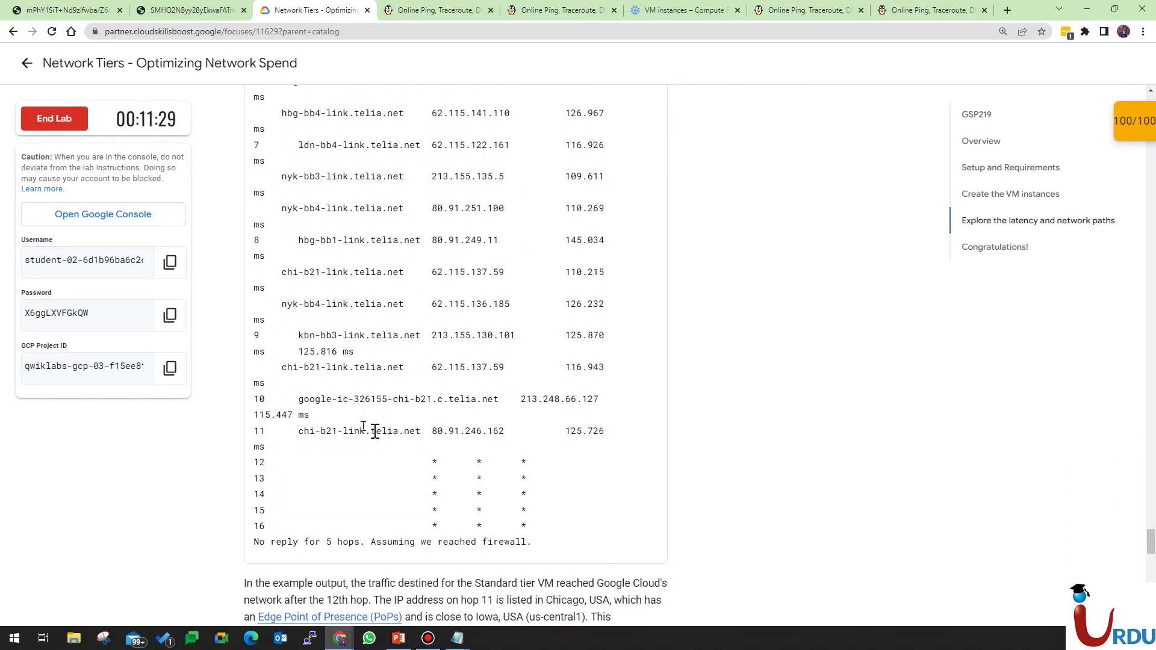
pyautogui.scroll(-4, 372, 354)
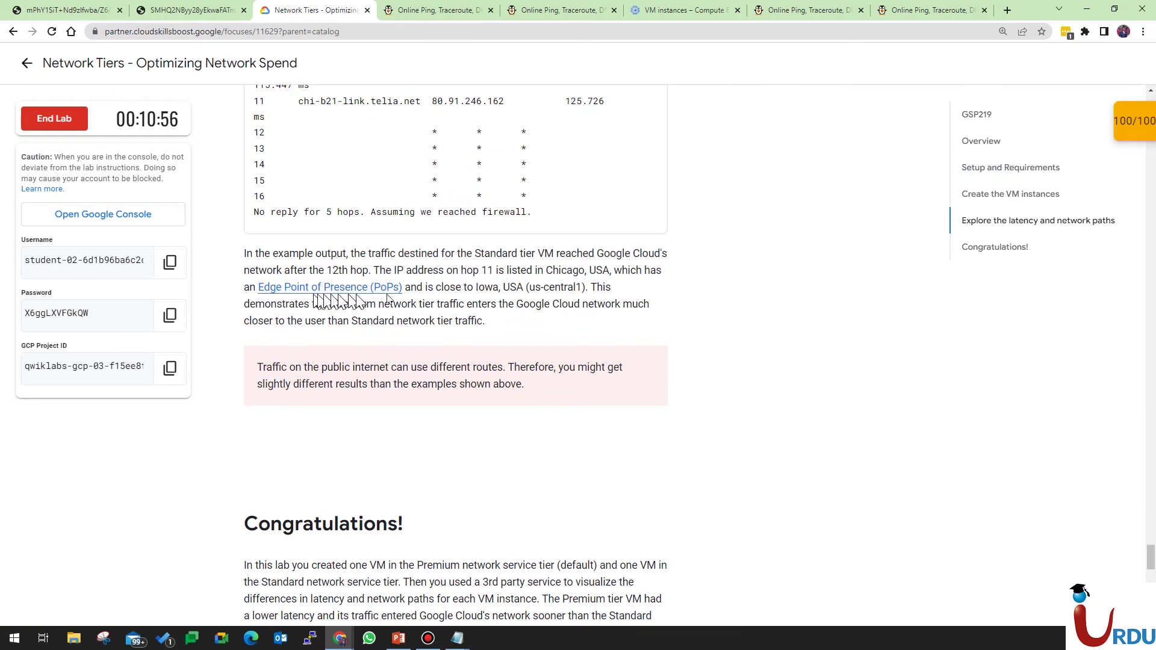
pyautogui.scroll(-1, 484, 299)
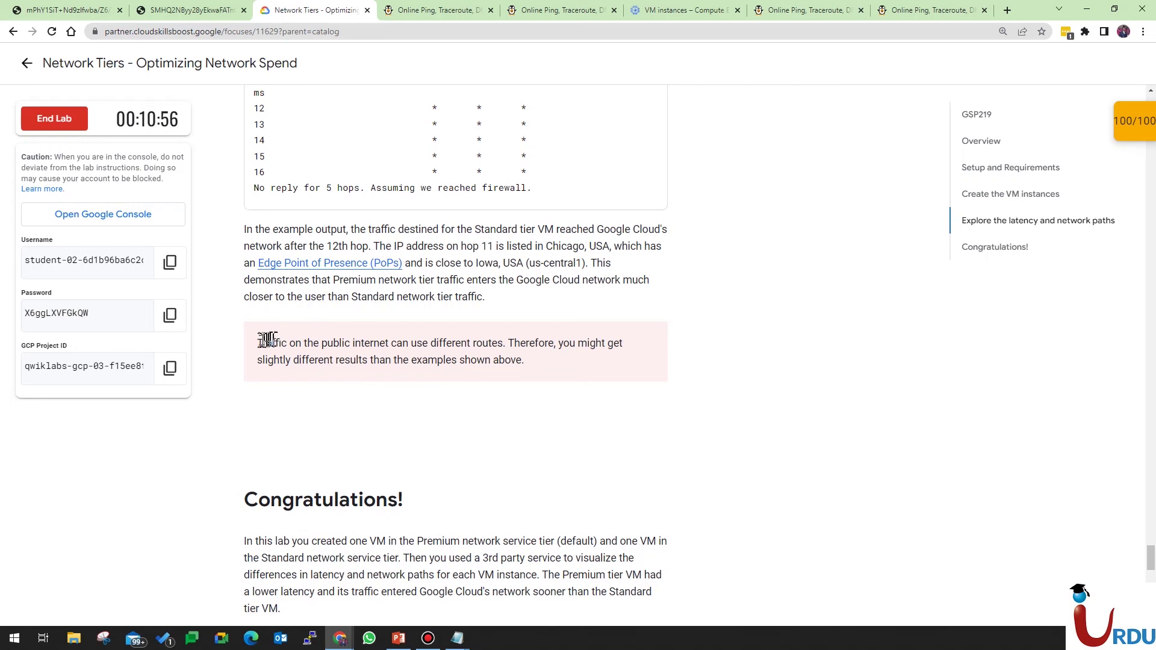
# Read the lab's note about public internet traffic using different routes and giving different results from the examples.
pyautogui.moveTo(280, 347); pyautogui.dragTo(416, 355)
pyautogui.click(440, 356)
pyautogui.moveTo(513, 343); pyautogui.dragTo(549, 361)
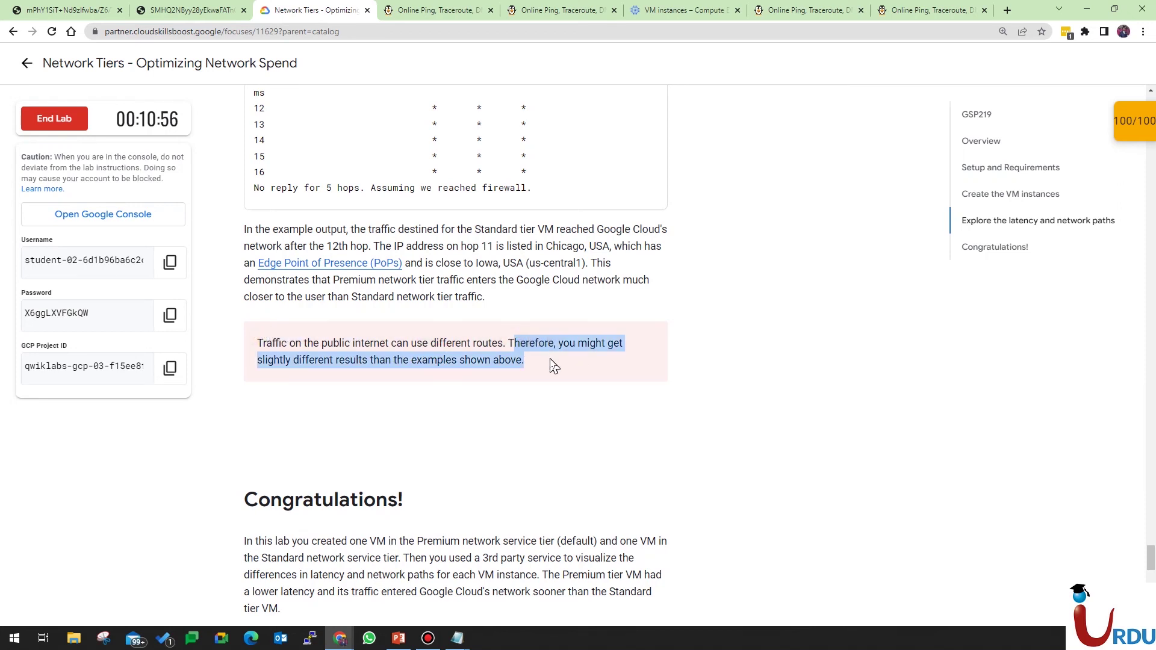
pyautogui.click(475, 364)
pyautogui.moveTo(460, 361); pyautogui.dragTo(530, 370)
pyautogui.scroll(-4, 542, 419)
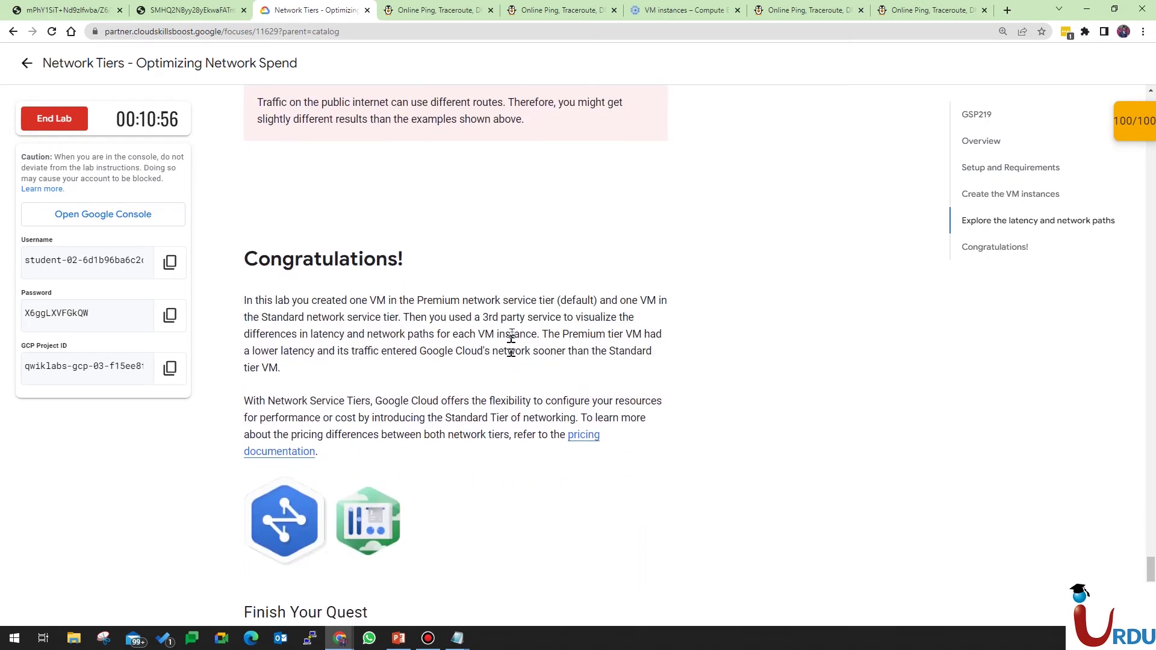
# Look through the lab's Congratulations, Finish Your Quest, Take Your Next Lab and Next Steps sections to the end of the instructions.
pyautogui.scroll(-4, 518, 334)
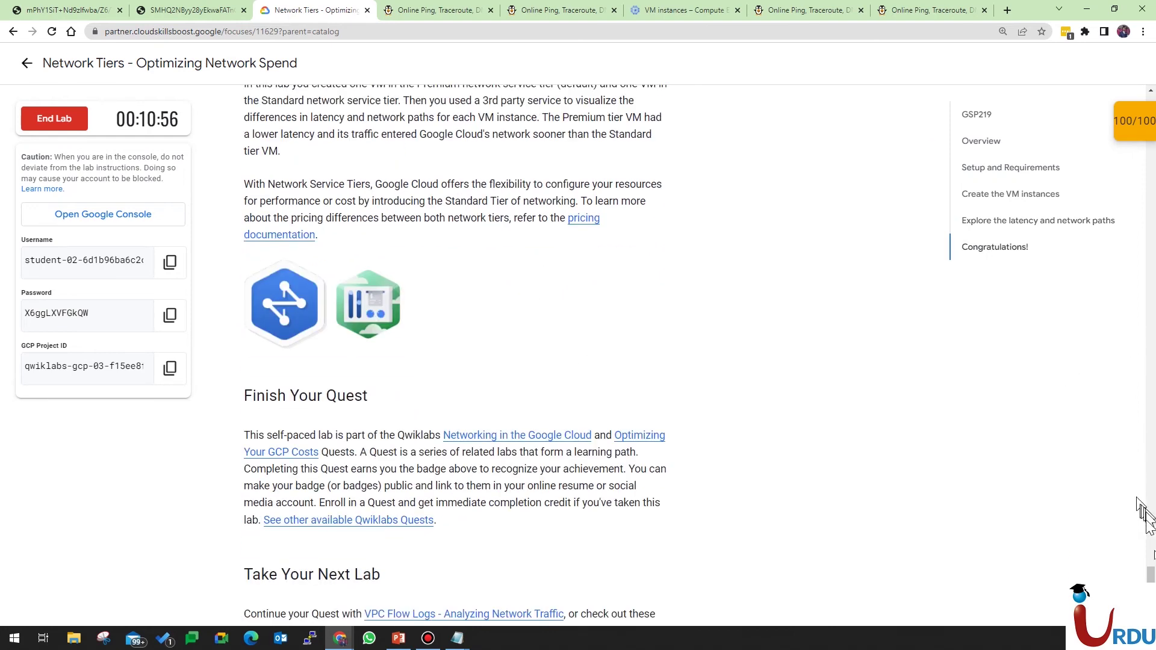
pyautogui.scroll(-4, 1151, 575)
pyautogui.scroll(-1, 1151, 579)
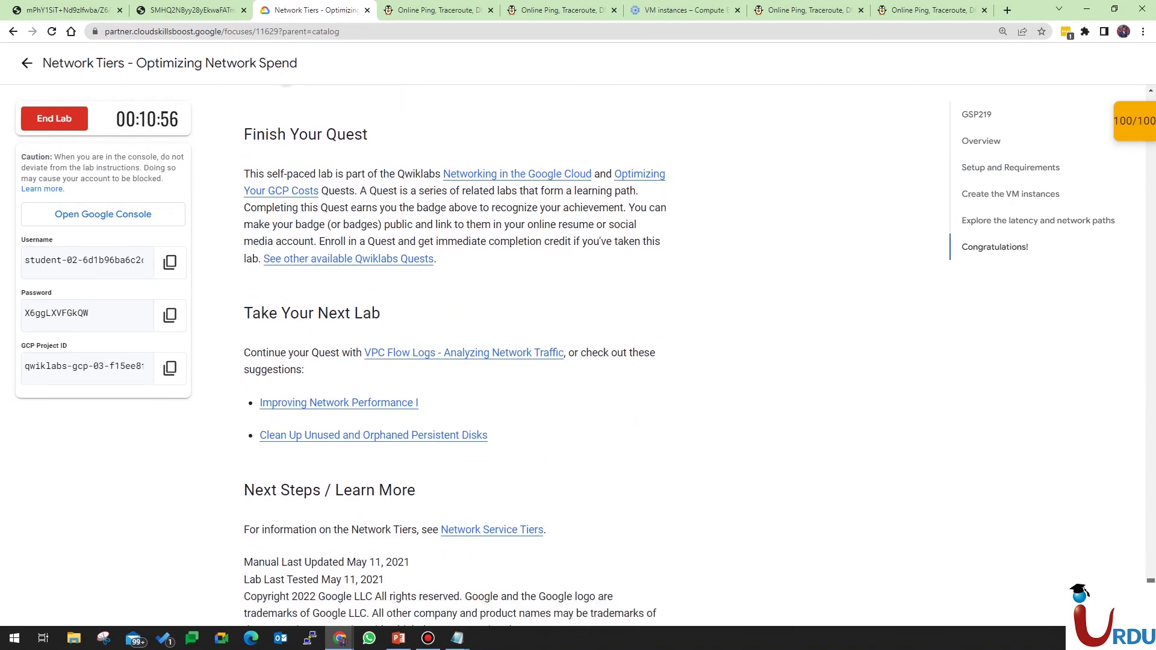
pyautogui.scroll(-1, 1151, 579)
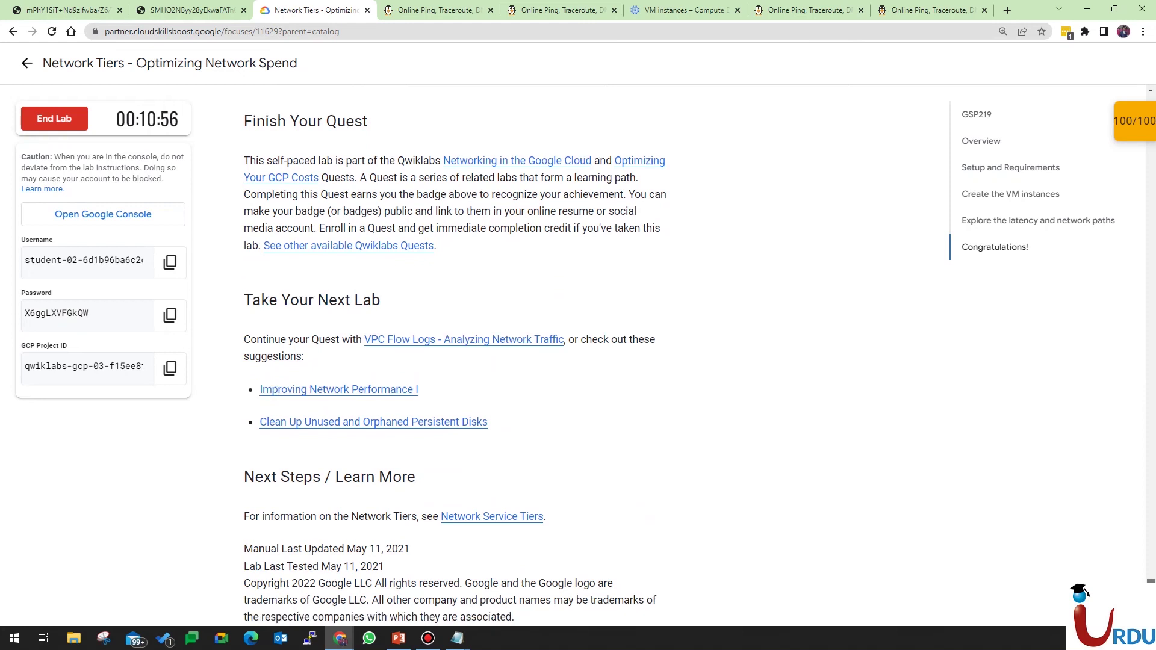
pyautogui.scroll(-4, 1151, 579)
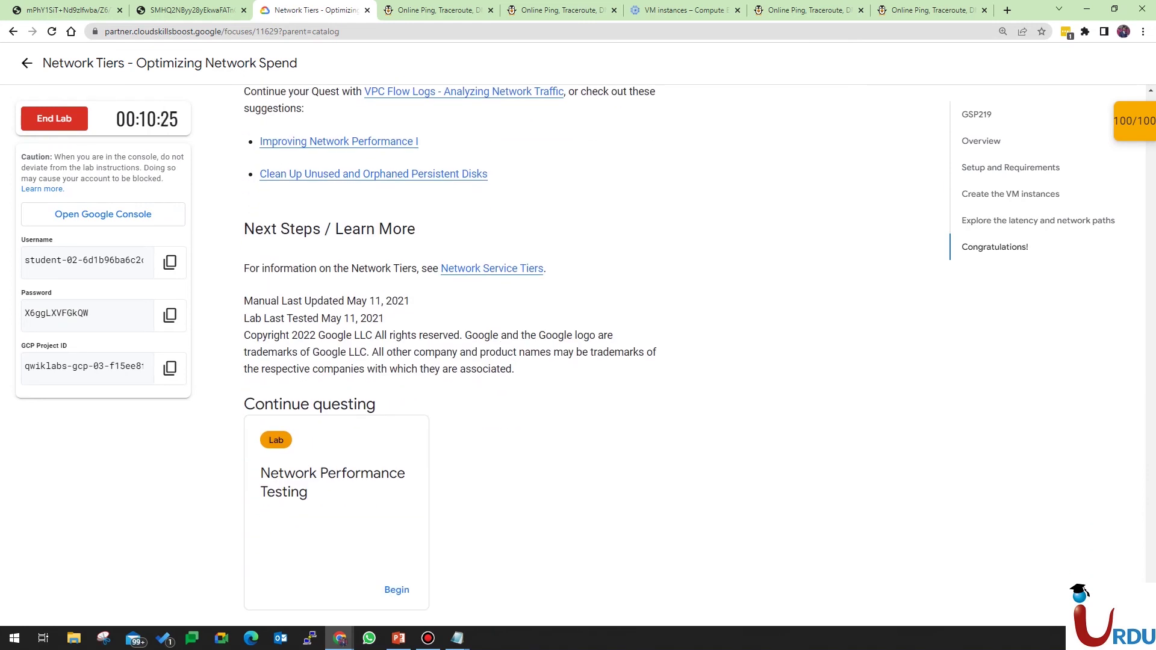
pyautogui.scroll(10, 1153, 480)
pyautogui.scroll(15, 1152, 480)
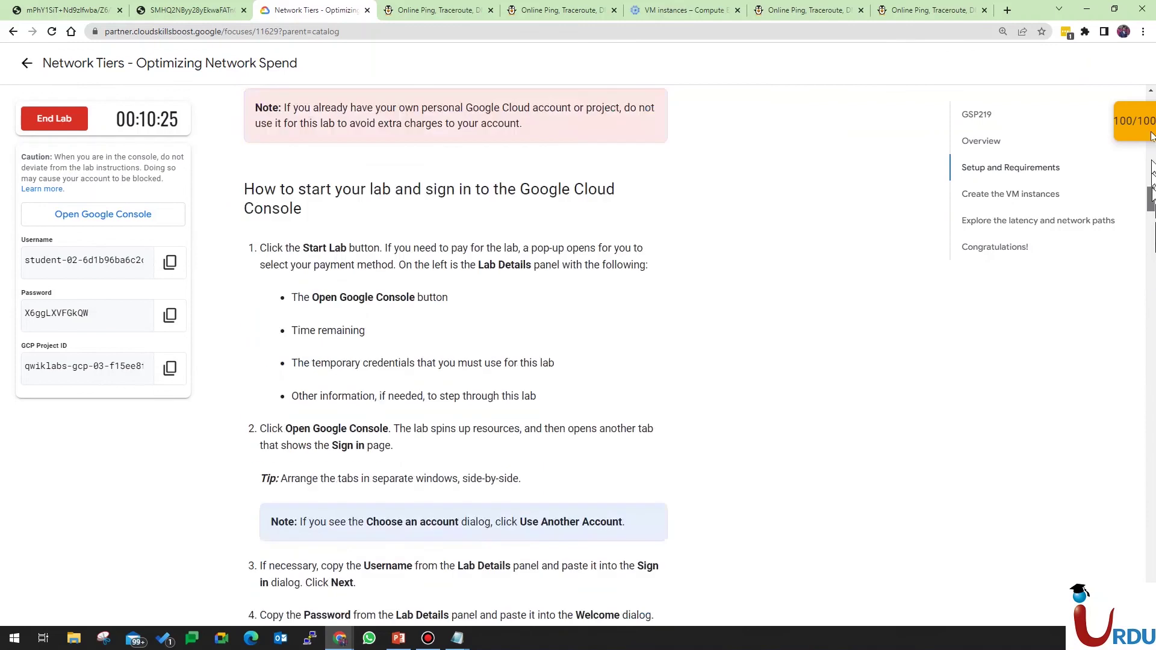
# Revisit the VM instances list and the traceroute results of vm-standard and vm-premium.
pyautogui.click(640, 12)
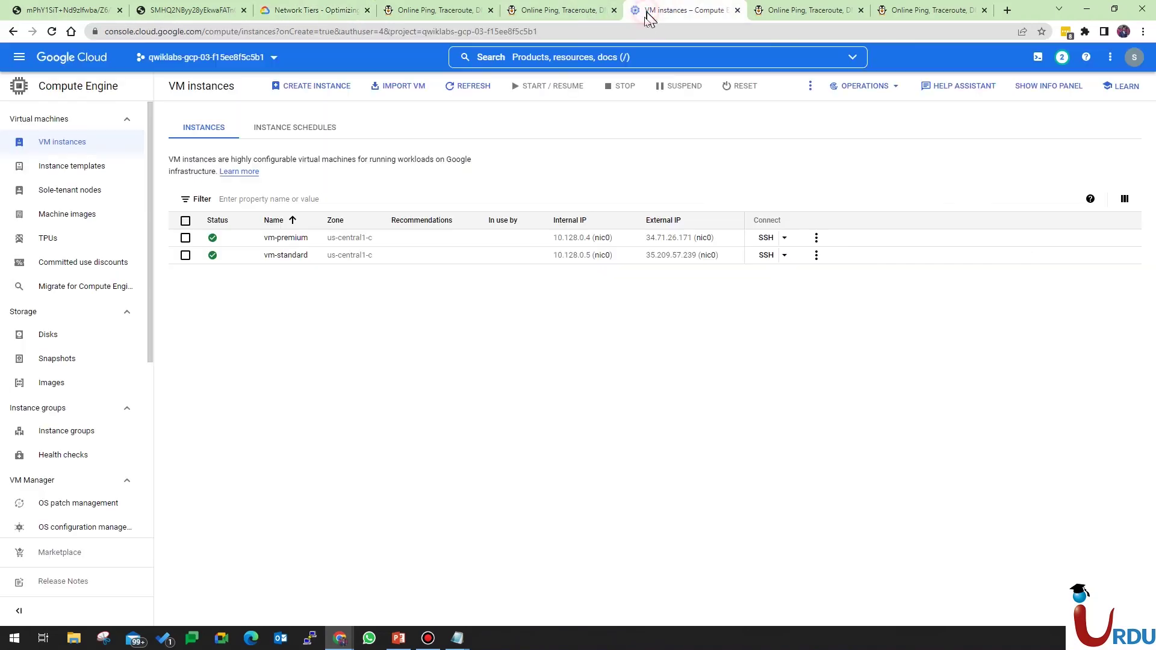
pyautogui.click(540, 13)
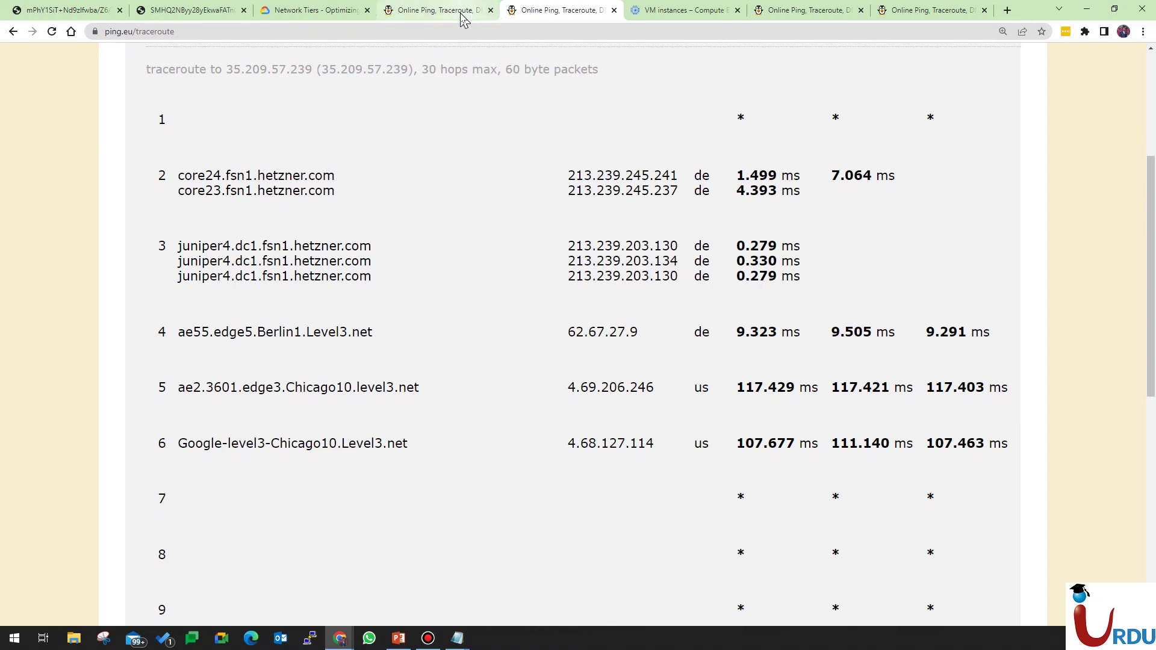
pyautogui.click(439, 12)
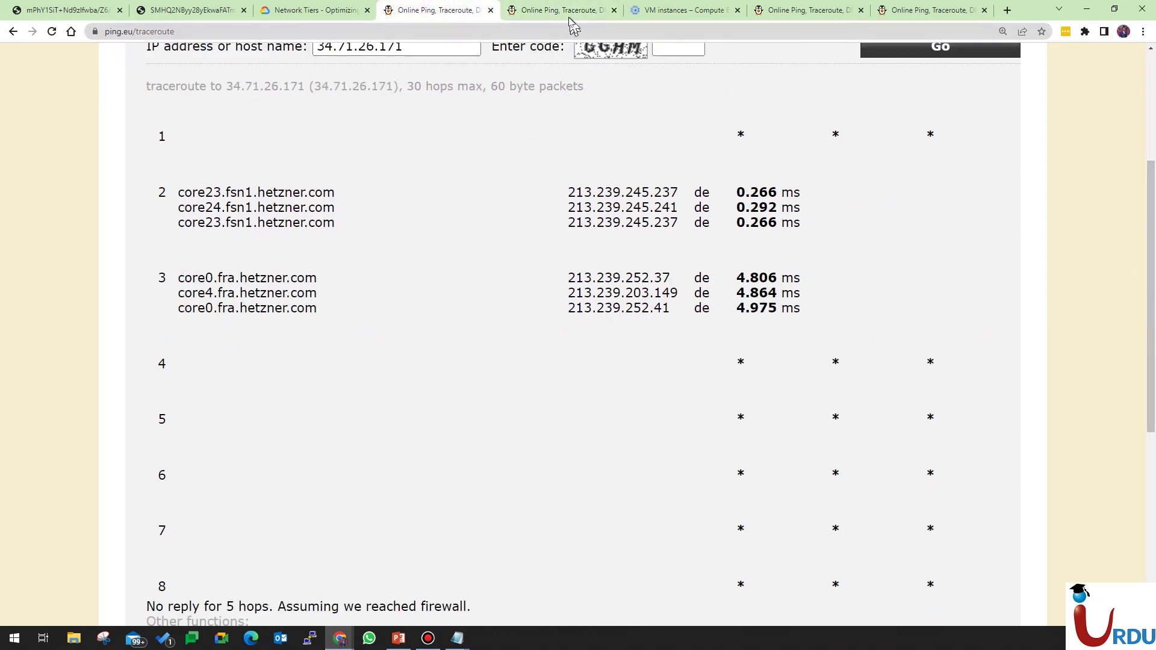
# Try to repeat the ping of vm-premium's IP, 34.71.26.171, by entering the displayed security code.
pyautogui.click(800, 11)
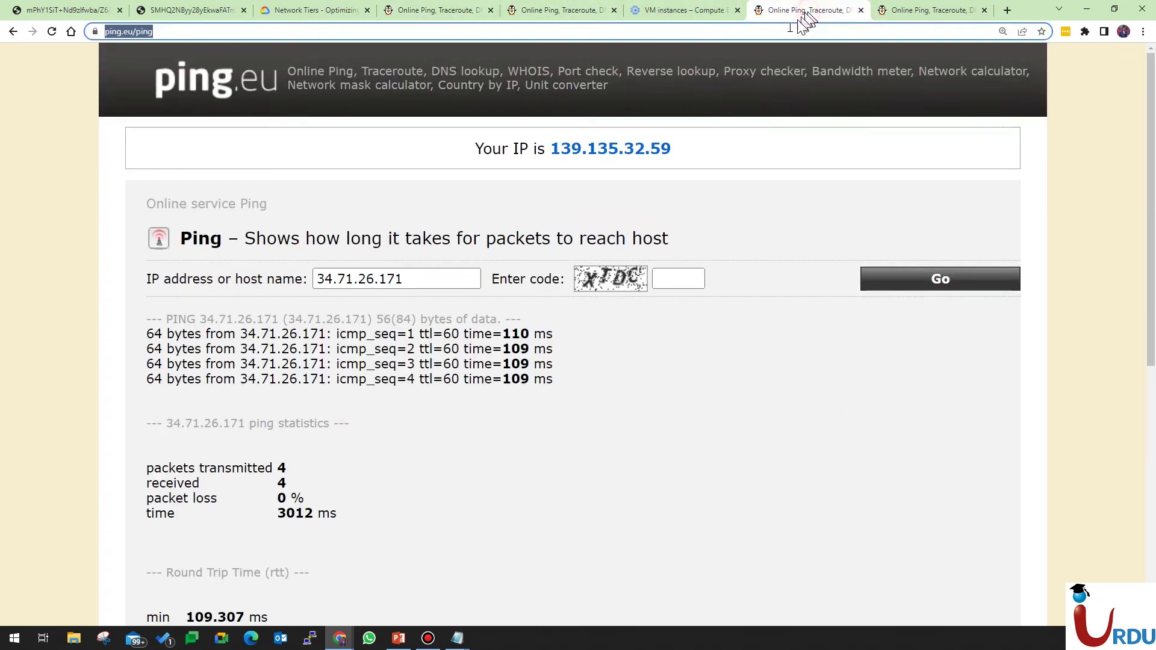
pyautogui.click(670, 280)
pyautogui.write('XTDC')
pyautogui.press('Return')
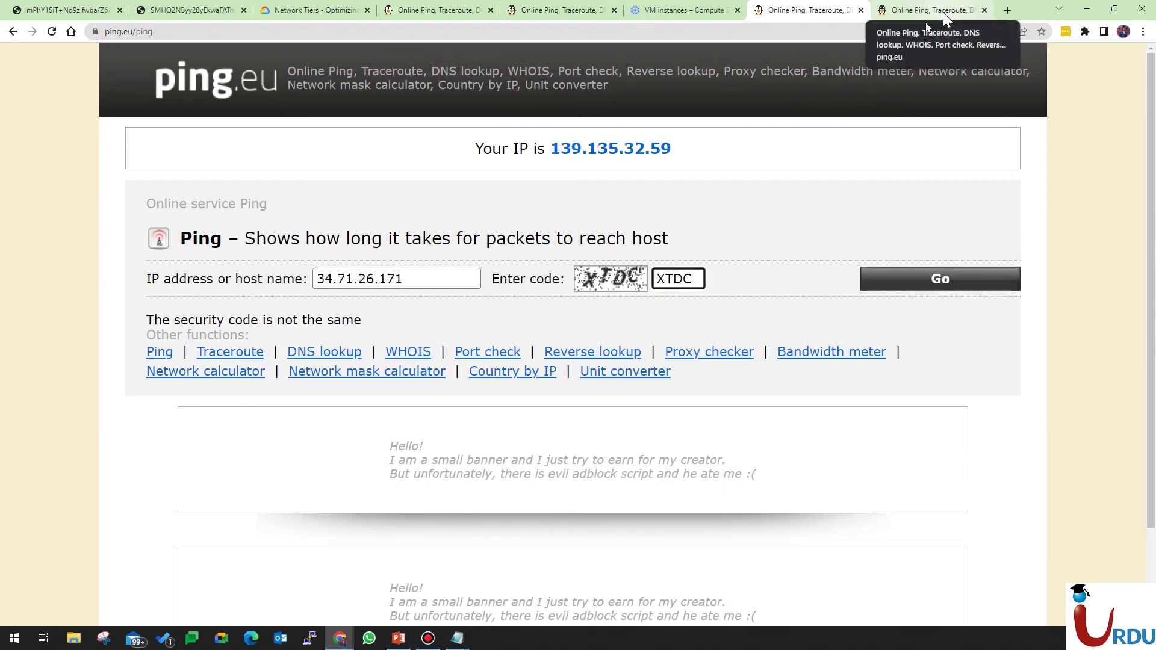
pyautogui.doubleClick(663, 282)
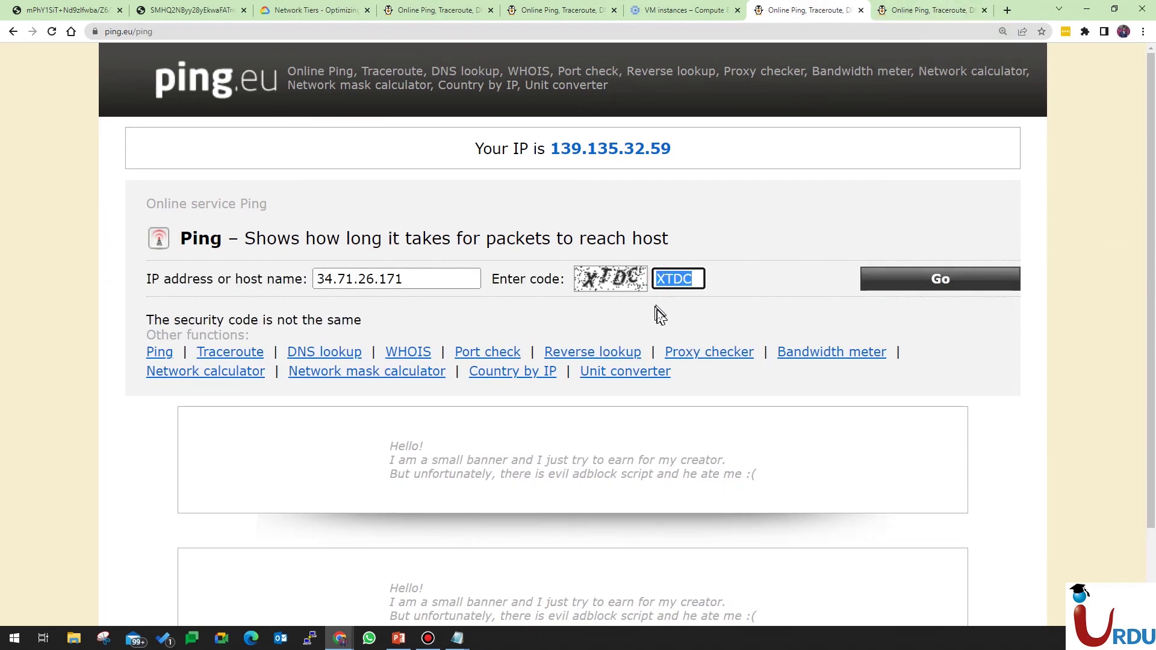
pyautogui.write('XTDC')
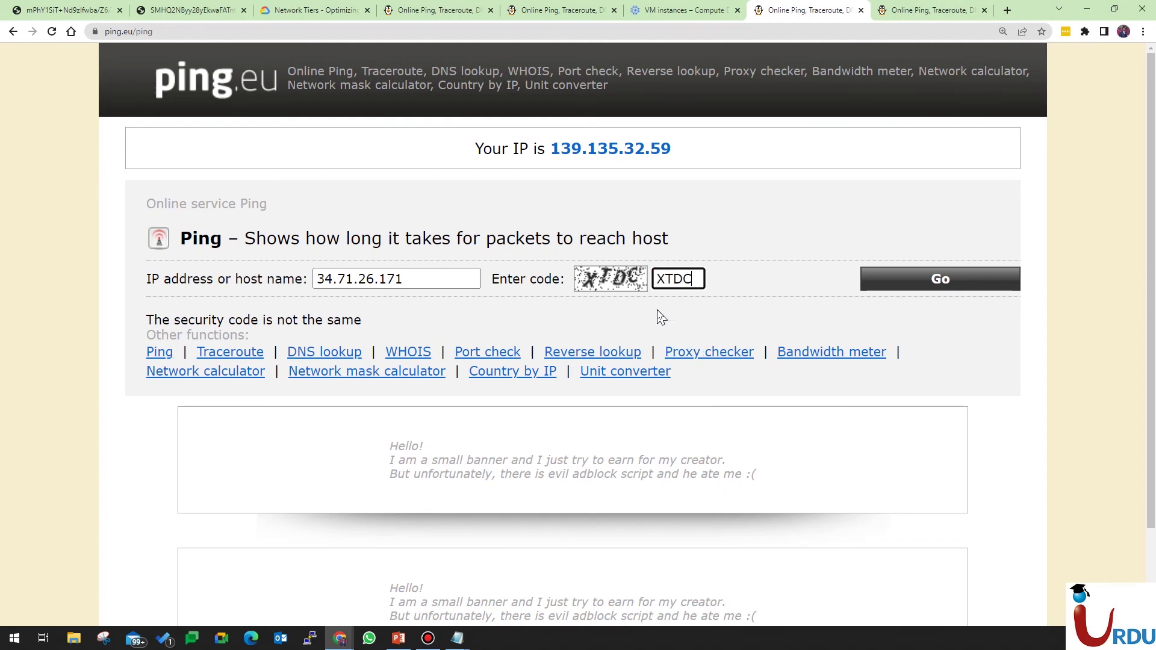
pyautogui.press('Return')
# Refresh the security code image and ping 34.71.26.171 again with the newly displayed security code.
pyautogui.click(598, 288)
pyautogui.click(684, 284)
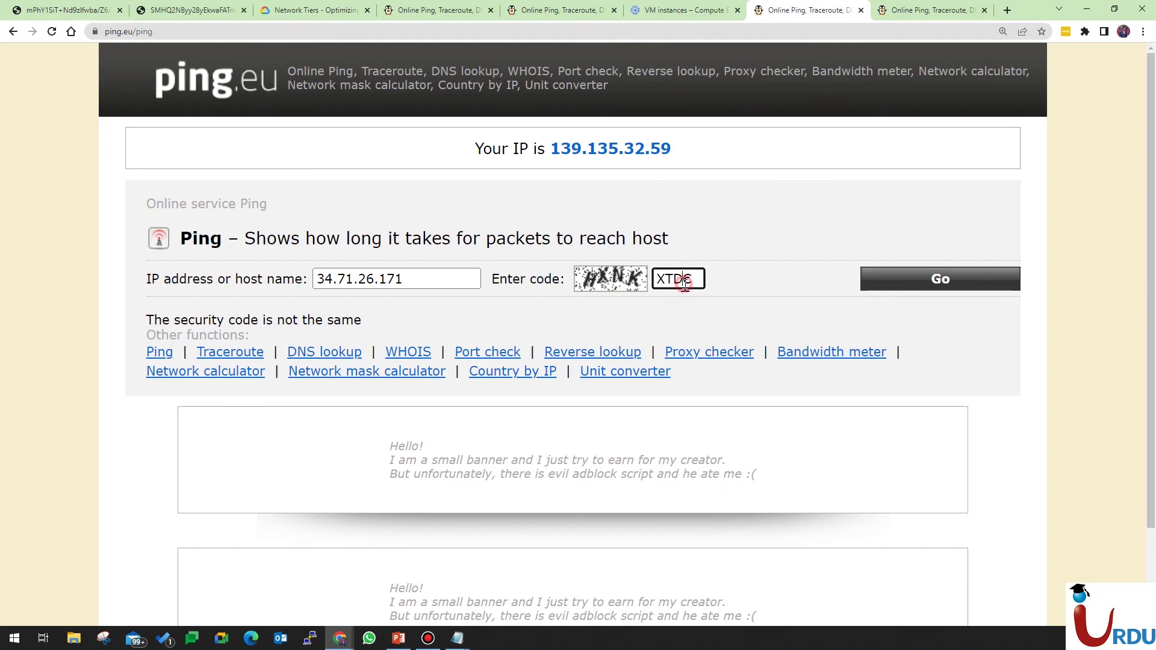
pyautogui.doubleClick(677, 284)
pyautogui.write('HXNK')
pyautogui.press('Return')
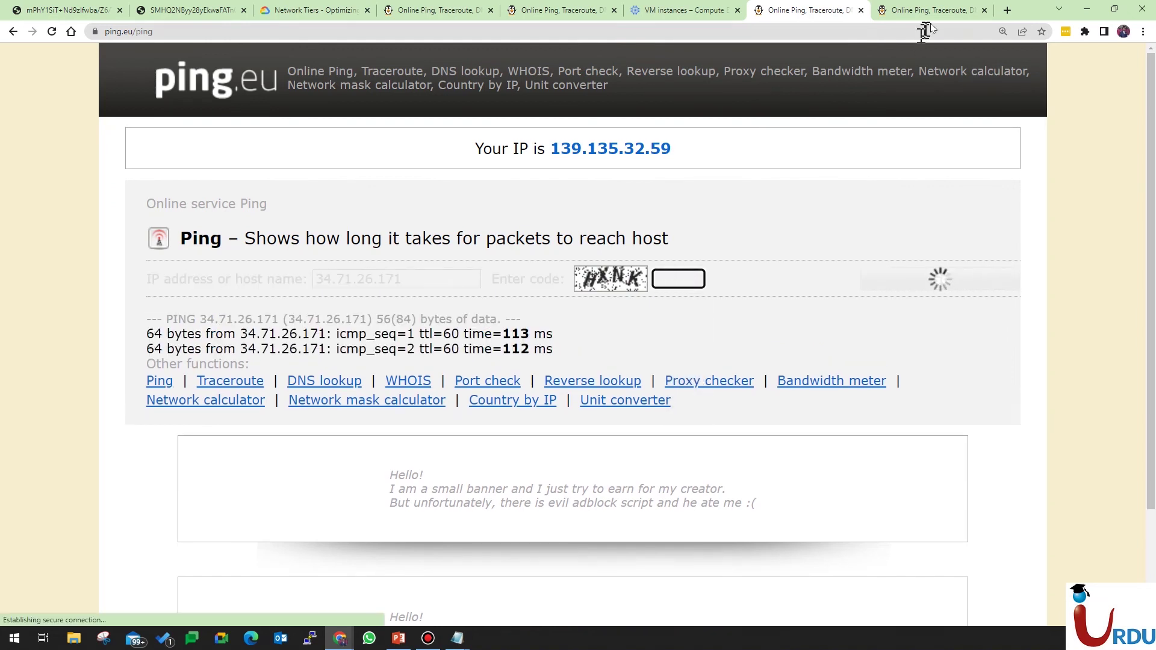
# Ping vm-standard's IP, 35.209.57.239, again in the other ping tab after refreshing and entering the displayed security code.
pyautogui.click(930, 12)
pyautogui.click(689, 286)
pyautogui.click(642, 290)
pyautogui.click(679, 279)
pyautogui.write('RSKX')
pyautogui.press('Return')
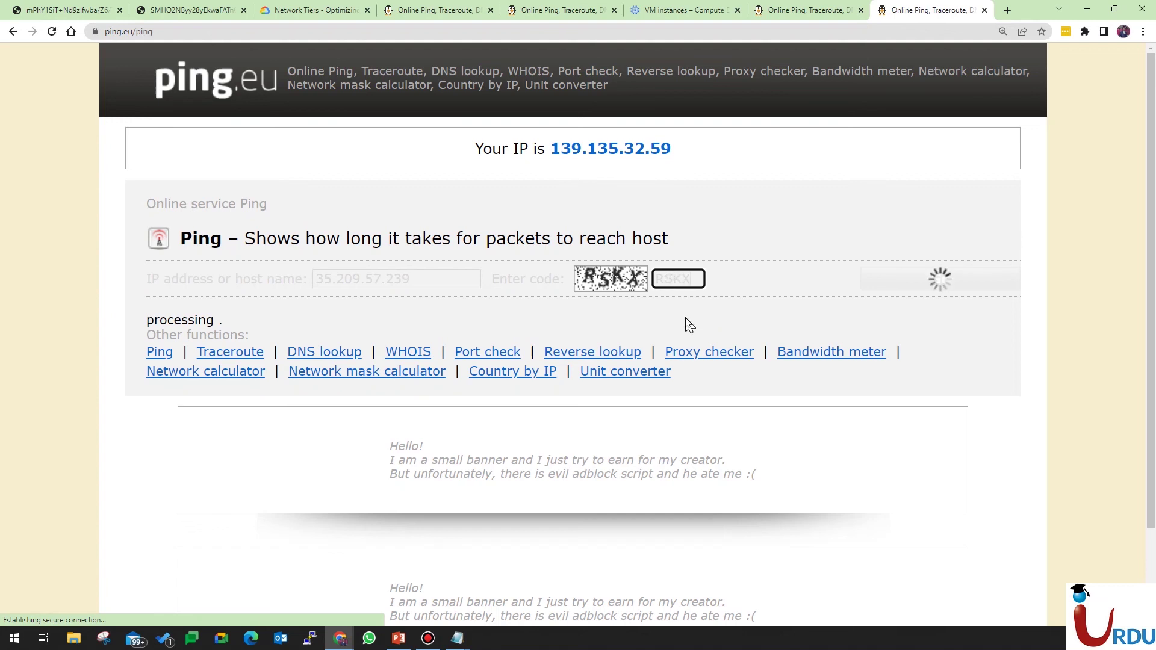
# Compare the new ping response times of vm-premium and vm-standard.
pyautogui.click(806, 17)
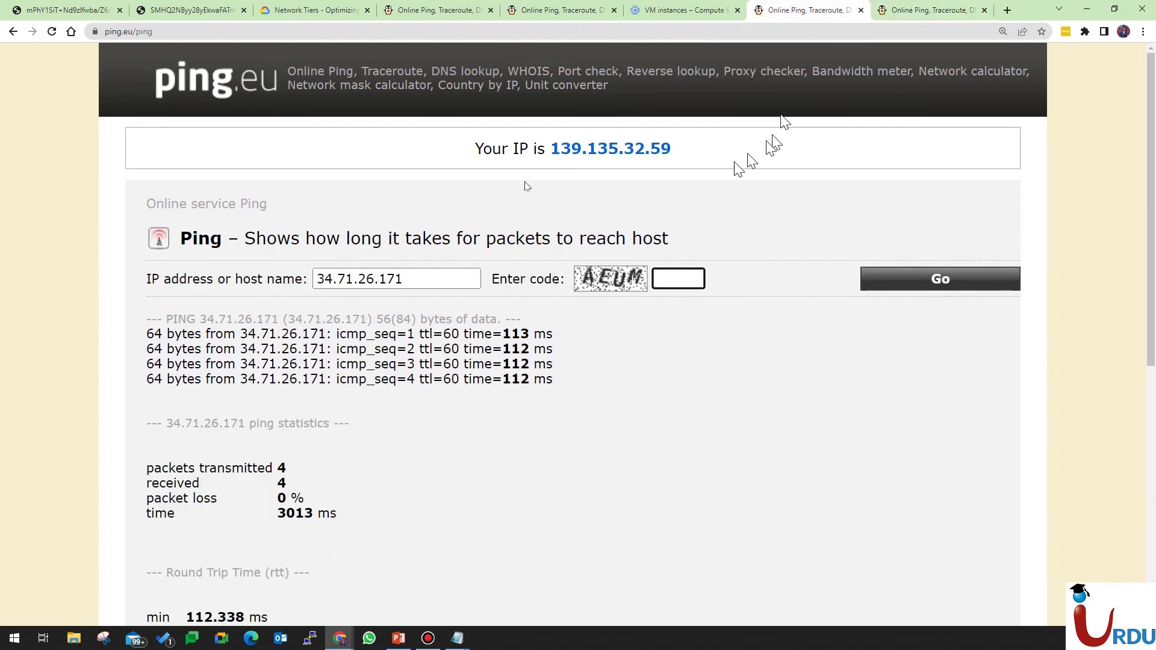
pyautogui.click(919, 12)
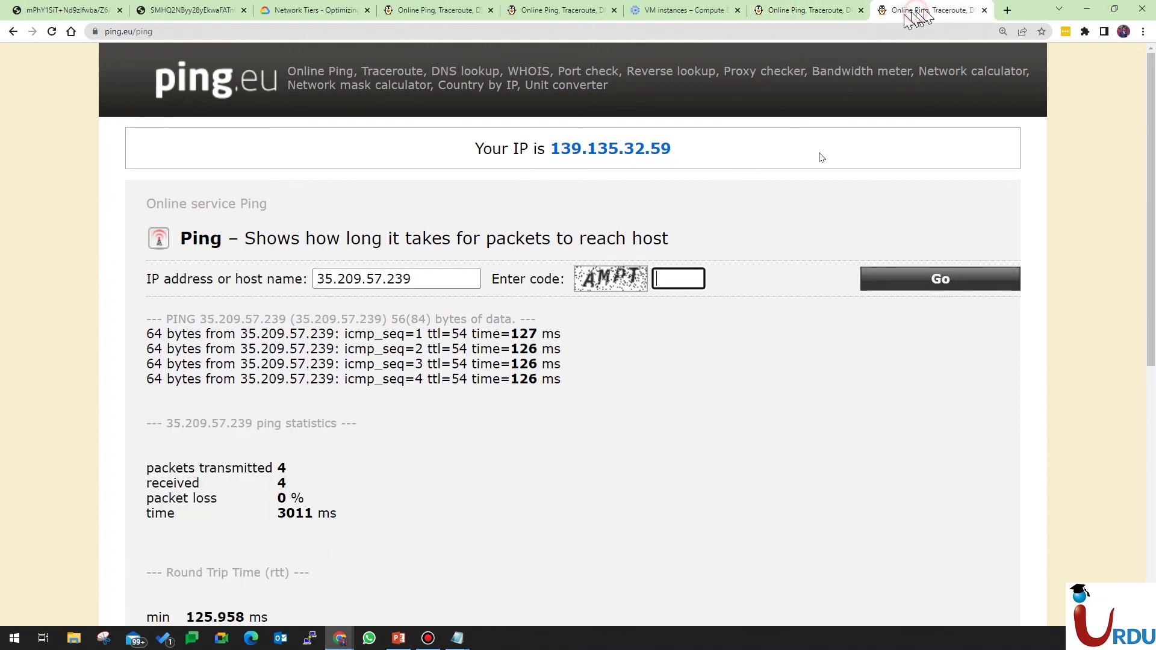
pyautogui.click(780, 17)
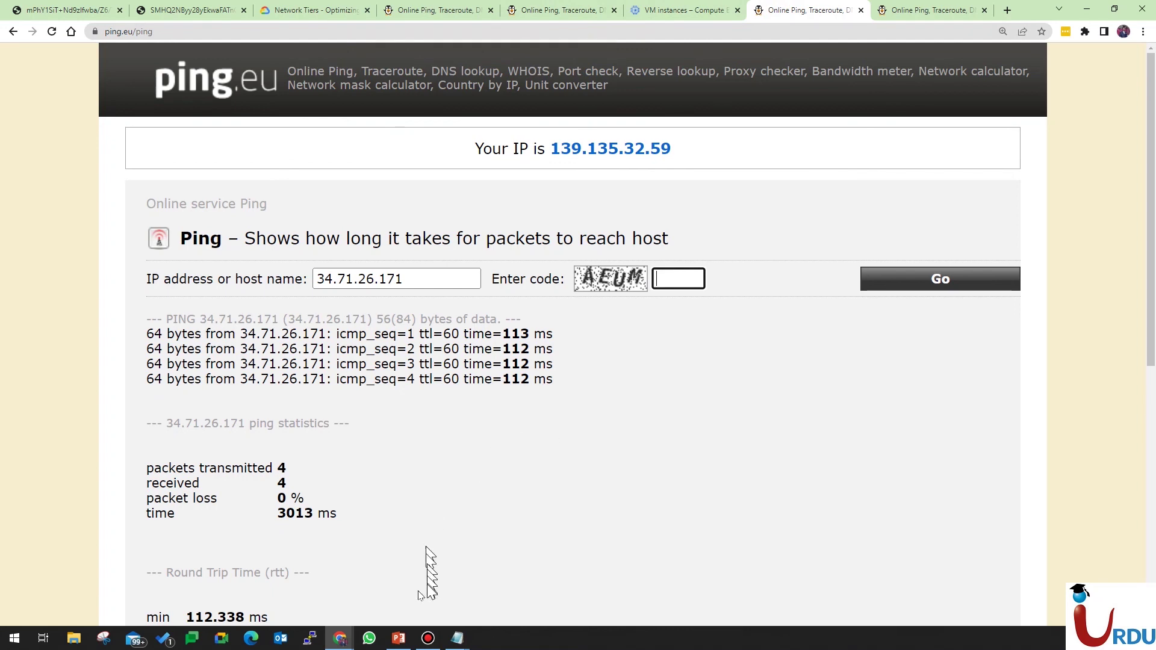
# Switch to the Google VPC LAB.pptx presentation in PowerPoint and view its title slide and closing slide 5.
pyautogui.click(400, 635)
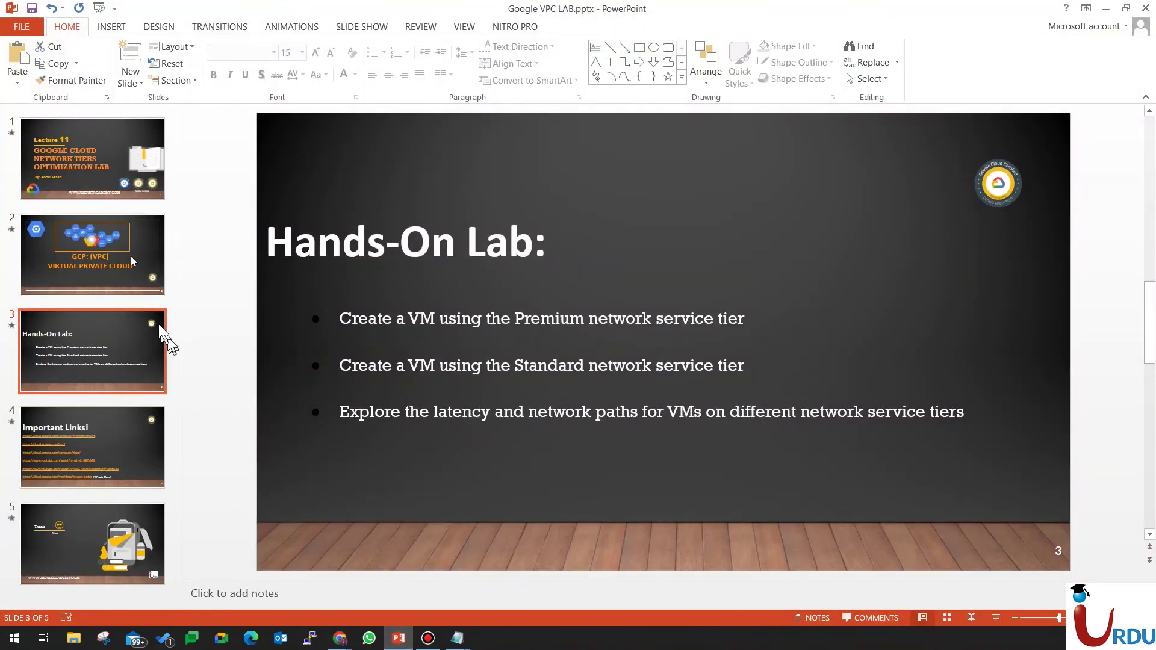
pyautogui.click(102, 175)
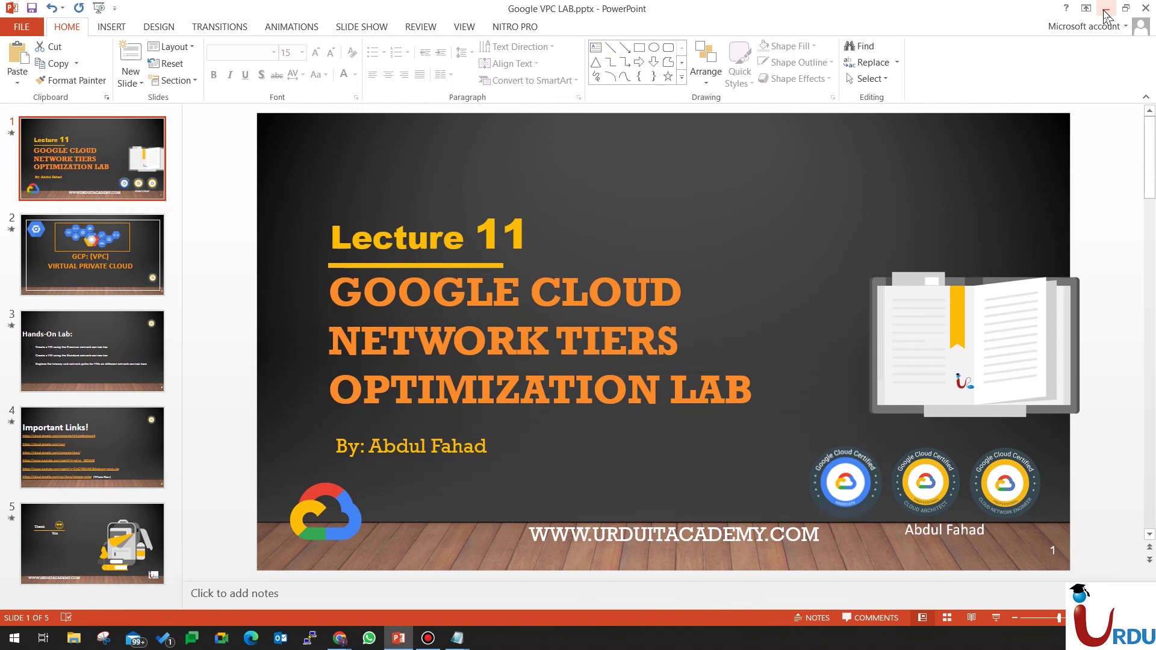
pyautogui.click(142, 527)
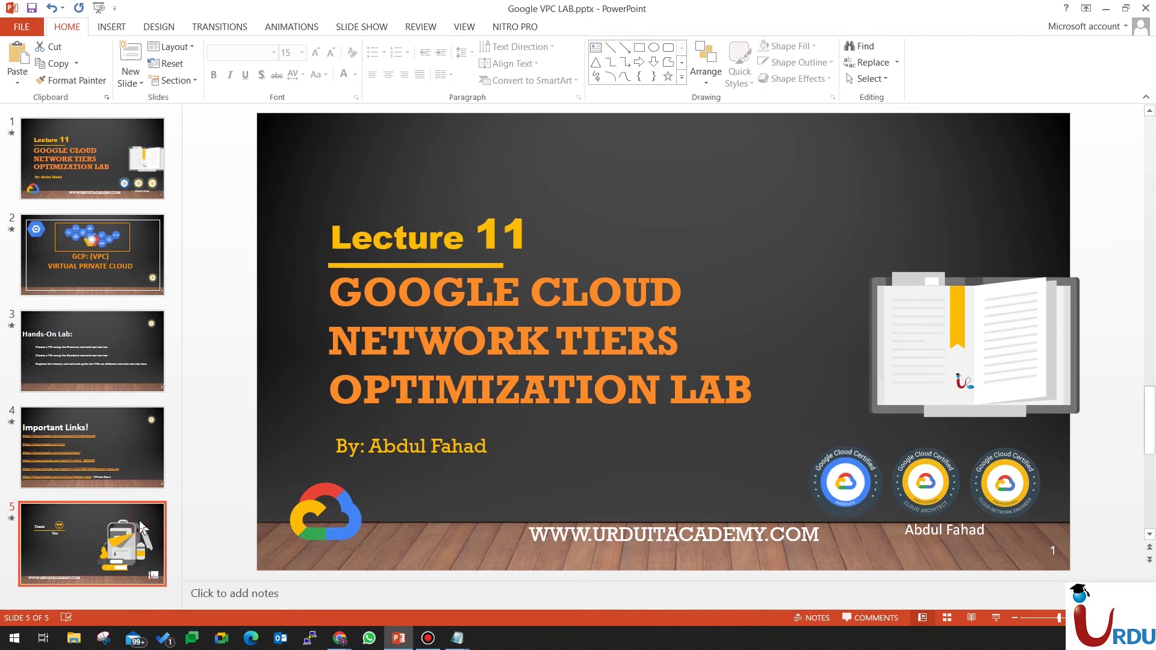